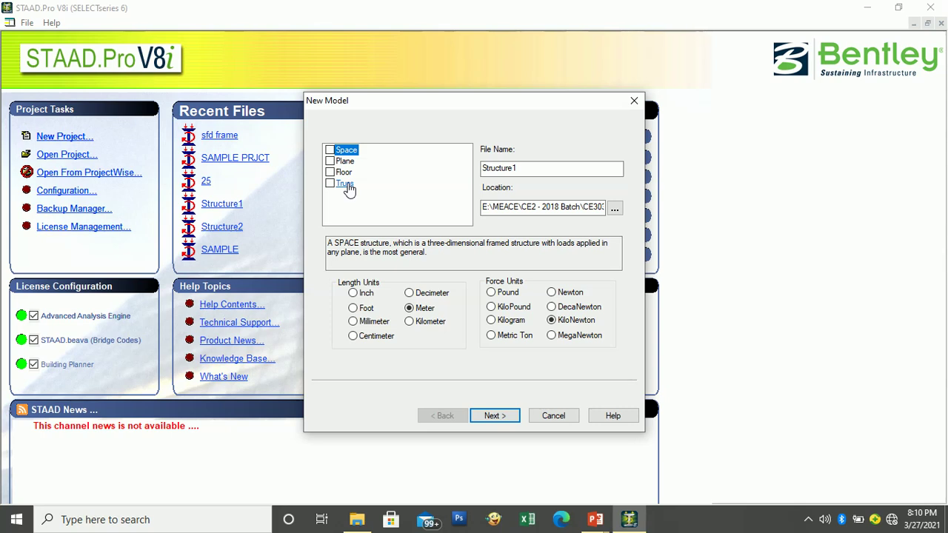
- Choose the Space structure type for the new model and name the file CB
{"action": "left_click", "coordinate": [330, 149]}
{"action": "left_click", "coordinate": [522, 169]}
{"action": "double_click", "coordinate": [521, 169]}
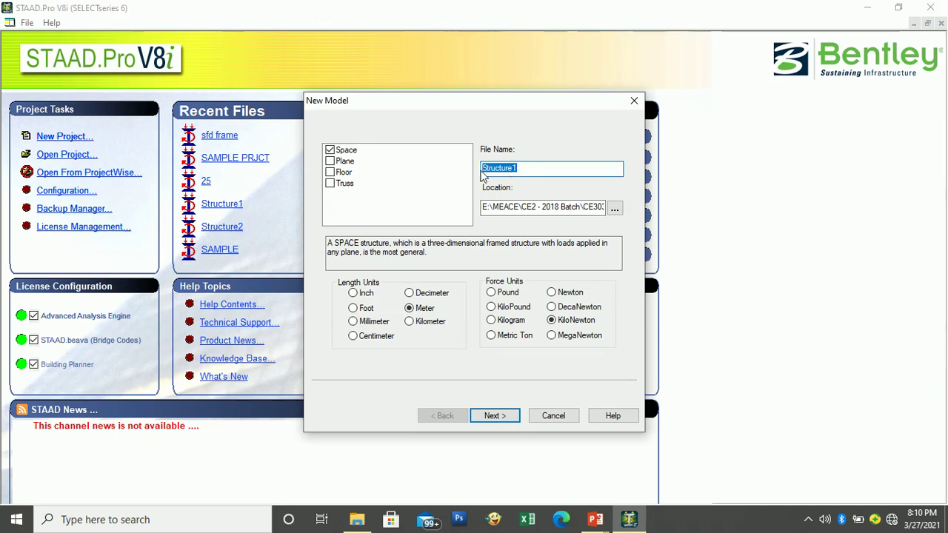
{"action": "type", "text": "CB"}
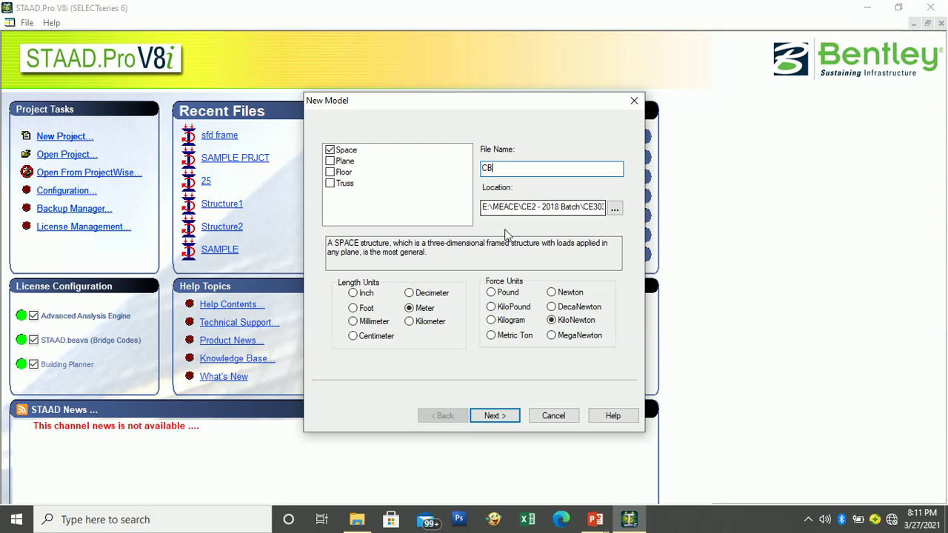
- Set the model location to E:\CIVIL STUDIO\STAAD 1\CB 1 and finish creating the model with the Add Beam option
{"action": "left_click", "coordinate": [615, 209]}
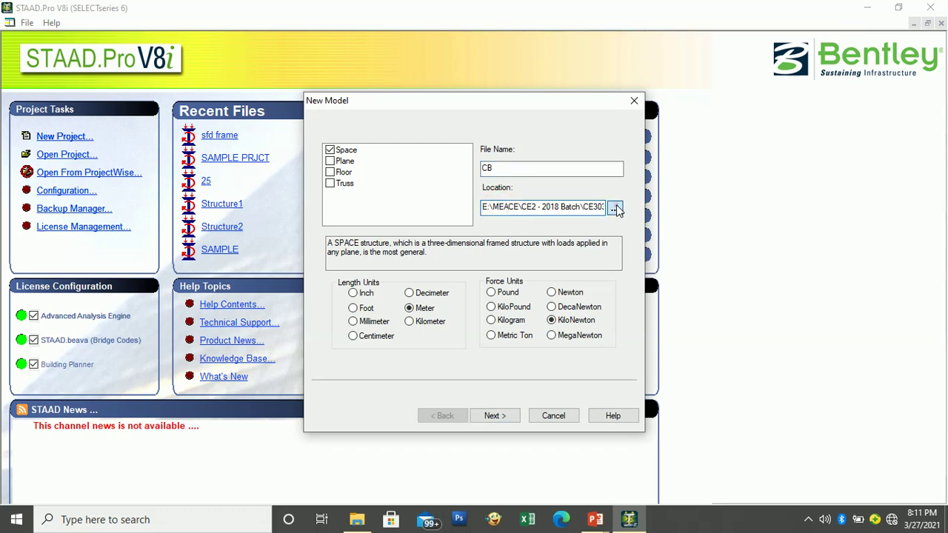
{"action": "scroll", "coordinate": [517, 248], "scroll_direction": "up", "scroll_amount": 8}
{"action": "scroll", "coordinate": [456, 255], "scroll_direction": "up", "scroll_amount": 7}
{"action": "left_click", "coordinate": [407, 265]}
{"action": "scroll", "coordinate": [405, 264], "scroll_direction": "up", "scroll_amount": 15}
{"action": "scroll", "coordinate": [406, 264], "scroll_direction": "down", "scroll_amount": 3}
{"action": "left_click", "coordinate": [395, 290]}
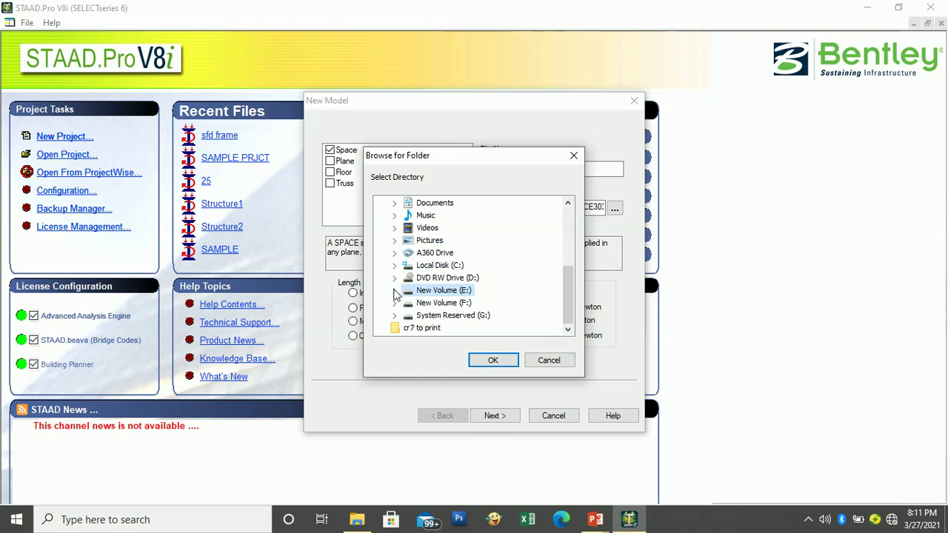
{"action": "left_click", "coordinate": [395, 291]}
{"action": "scroll", "coordinate": [433, 258], "scroll_direction": "down", "scroll_amount": 2}
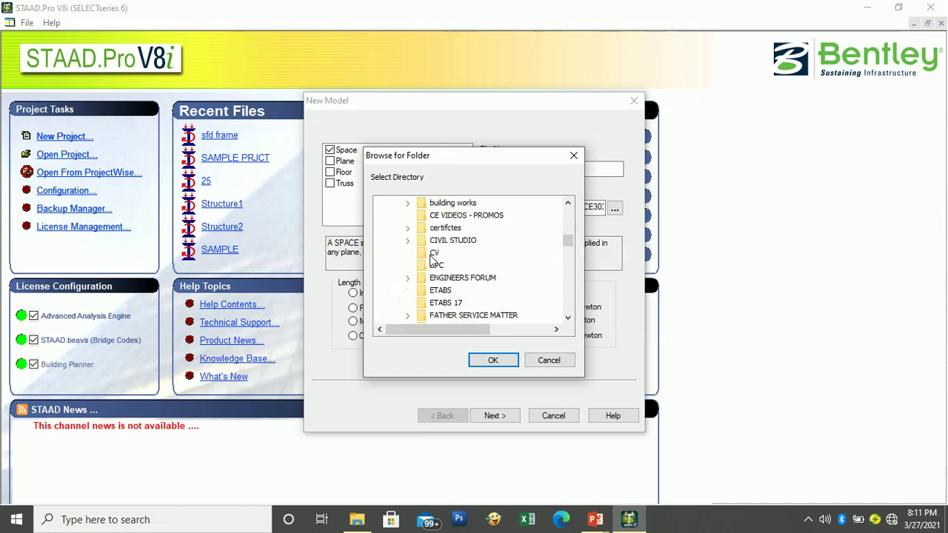
{"action": "left_click", "coordinate": [408, 240]}
{"action": "scroll", "coordinate": [447, 255], "scroll_direction": "down", "scroll_amount": 2}
{"action": "scroll", "coordinate": [446, 256], "scroll_direction": "down", "scroll_amount": 2}
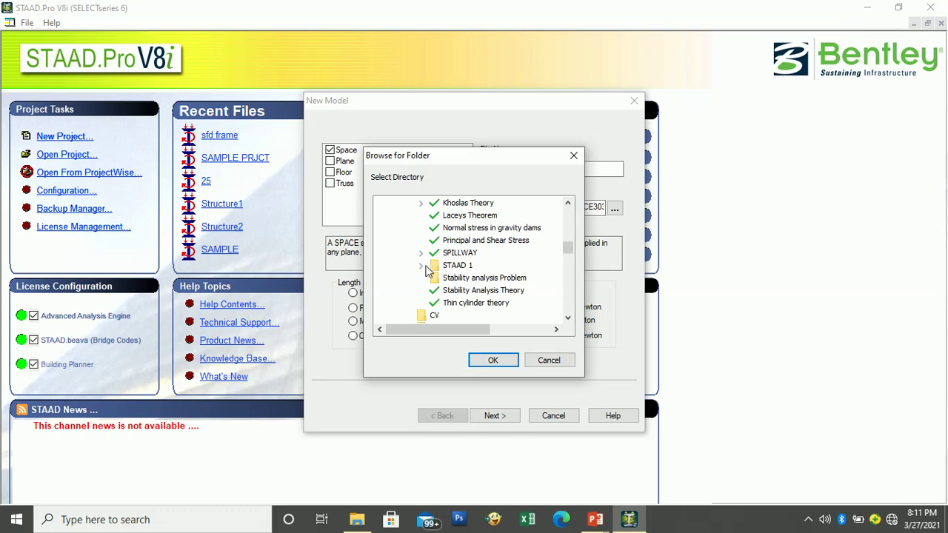
{"action": "left_click", "coordinate": [421, 265]}
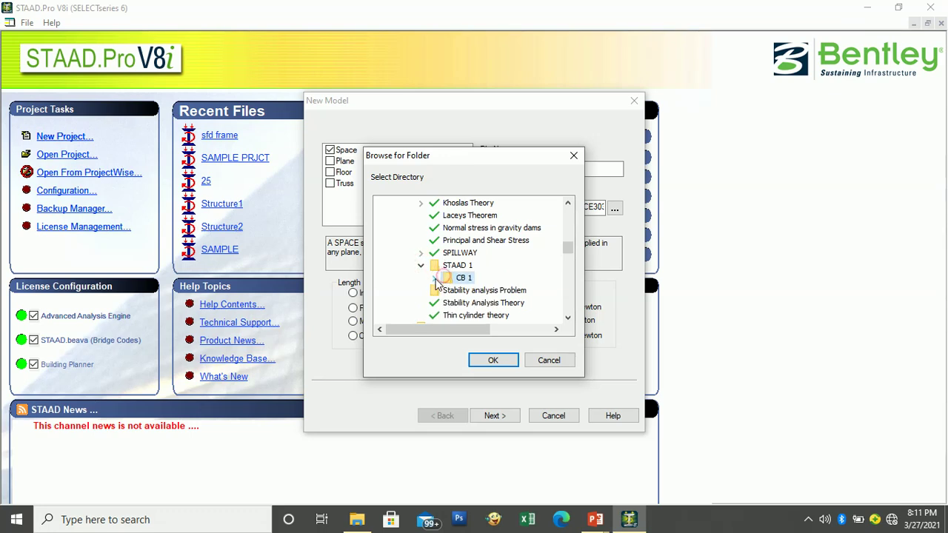
{"action": "left_click", "coordinate": [435, 278]}
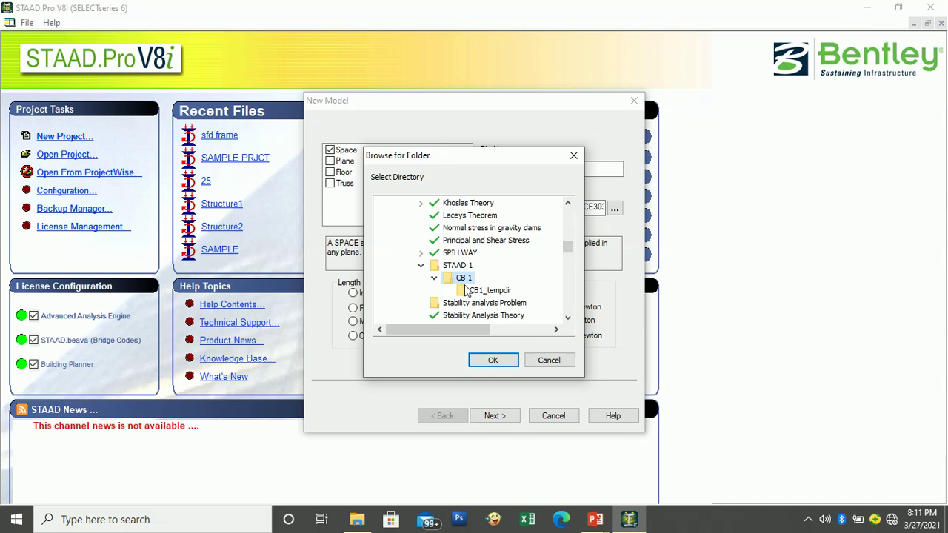
{"action": "left_click", "coordinate": [493, 360]}
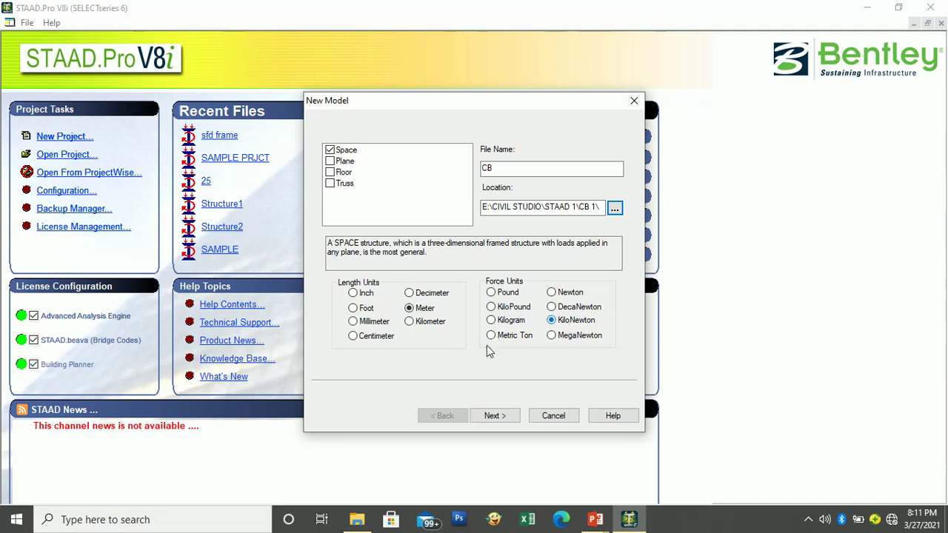
{"action": "left_click", "coordinate": [494, 416]}
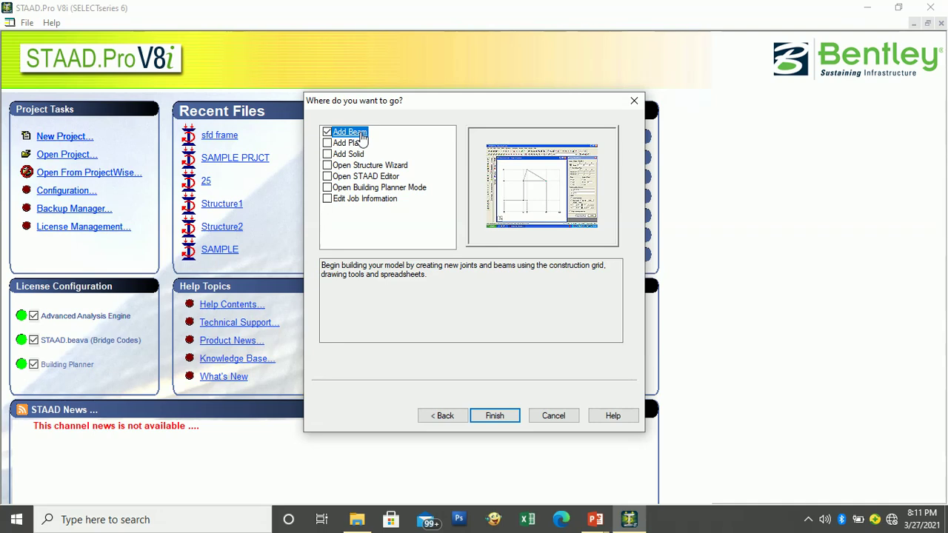
{"action": "left_click", "coordinate": [498, 419]}
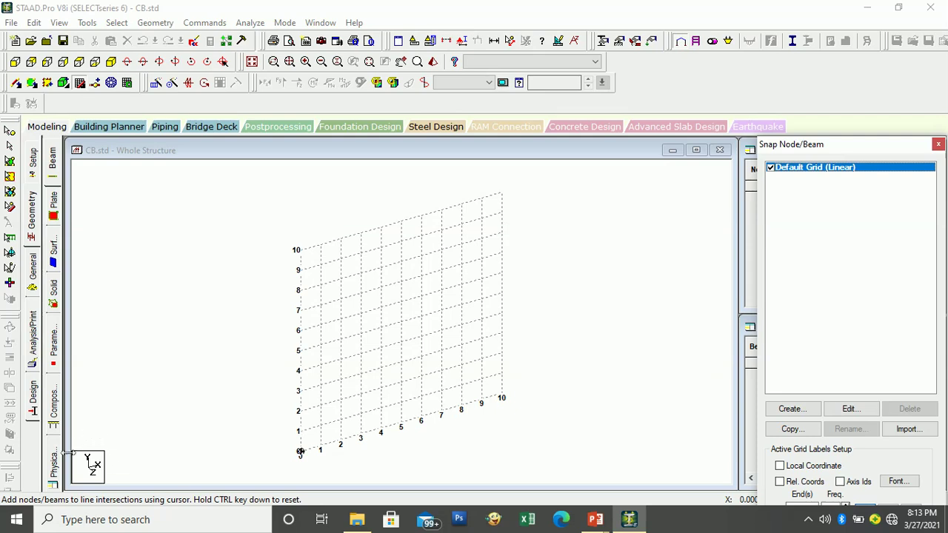
- Set the model view to look at the grid from +Z
{"action": "left_click", "coordinate": [112, 63]}
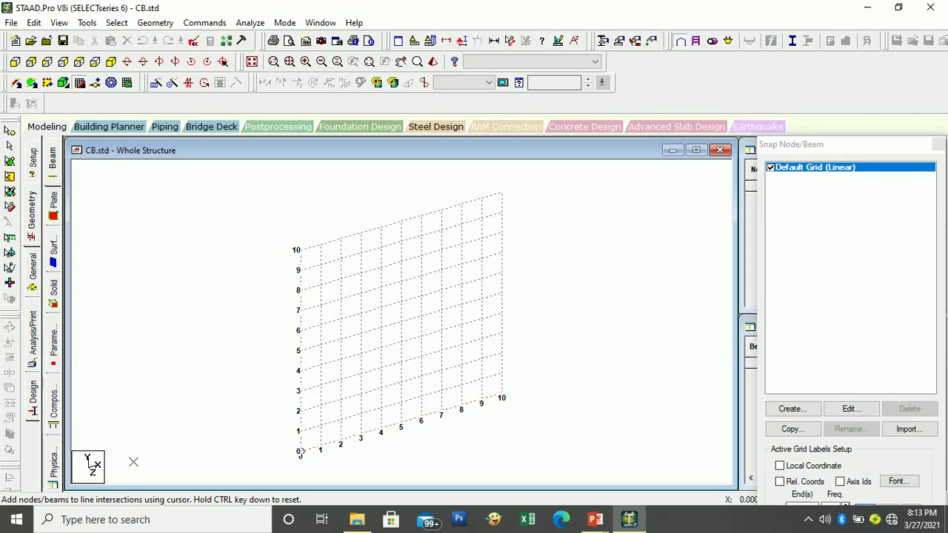
{"action": "left_click", "coordinate": [299, 251]}
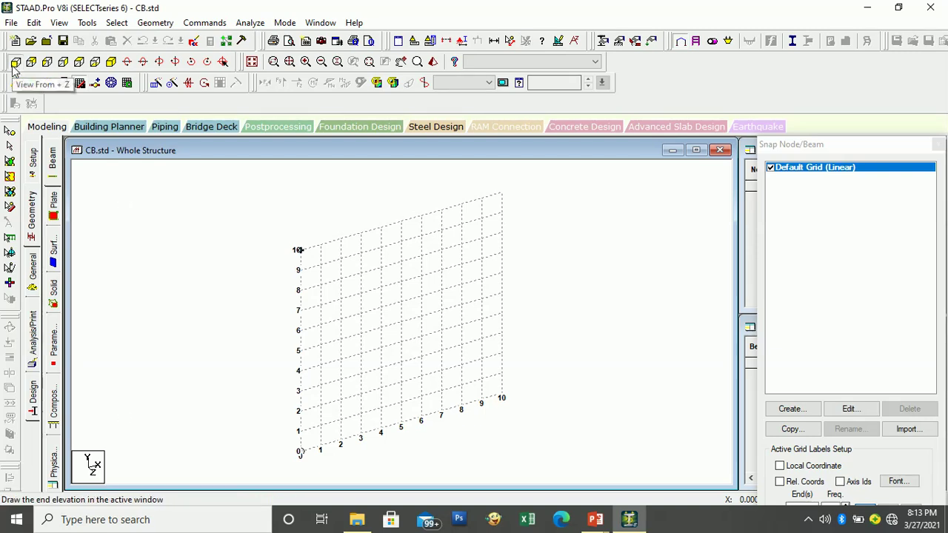
{"action": "left_click", "coordinate": [12, 65]}
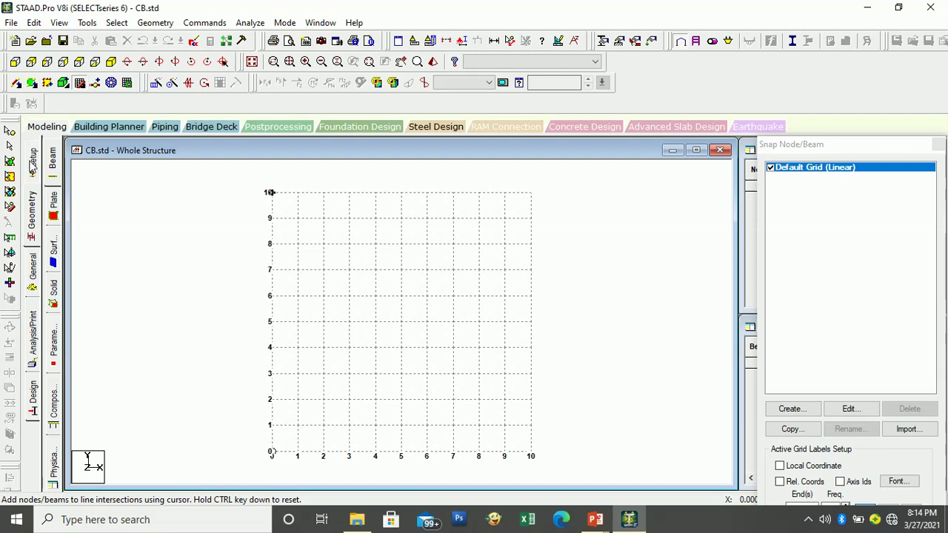
- Enter ANALYSIS AND DESIGN OF BEAM as the job title in the job information
{"action": "left_click", "coordinate": [33, 159]}
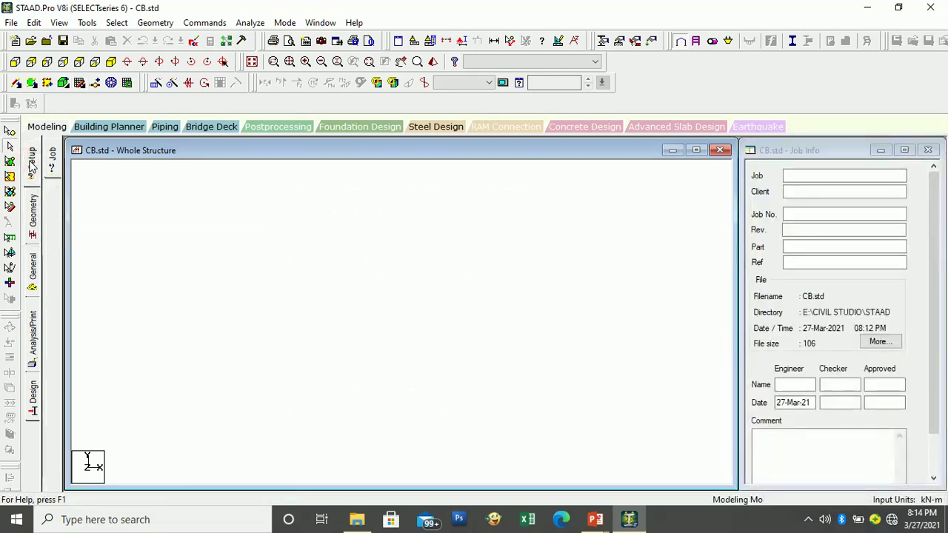
{"action": "left_click_drag", "start_coordinate": [779, 151], "coordinate": [735, 146]}
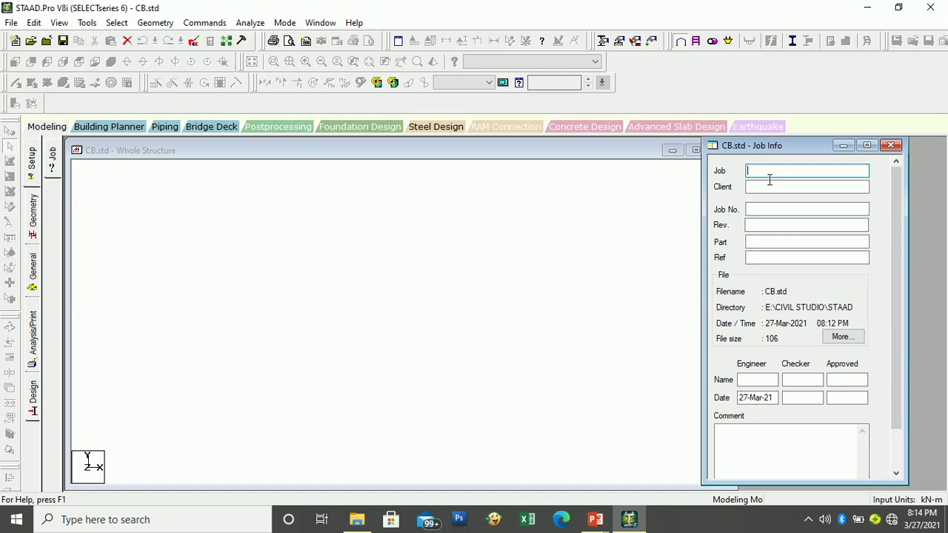
{"action": "type", "text": "ANALYSIS AND DESIGN OF"}
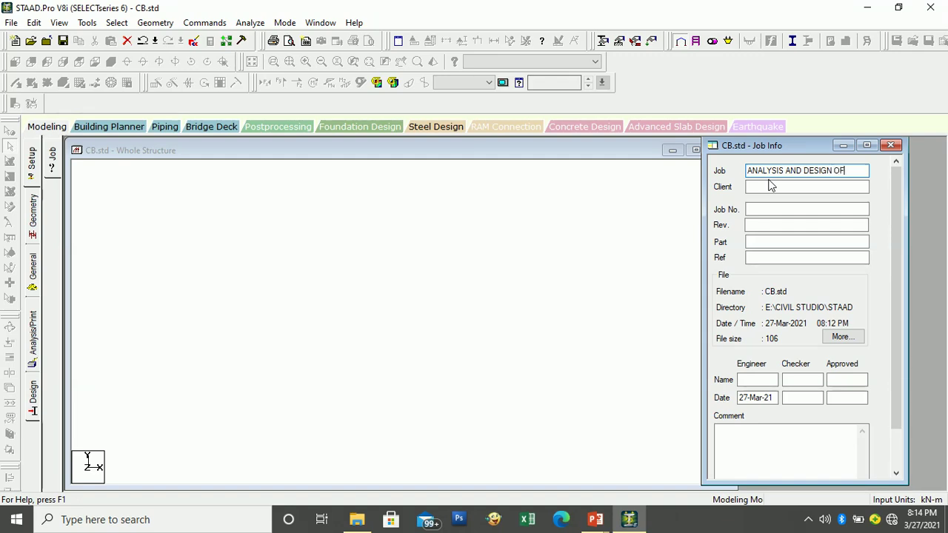
{"action": "type", "text": "BEAM"}
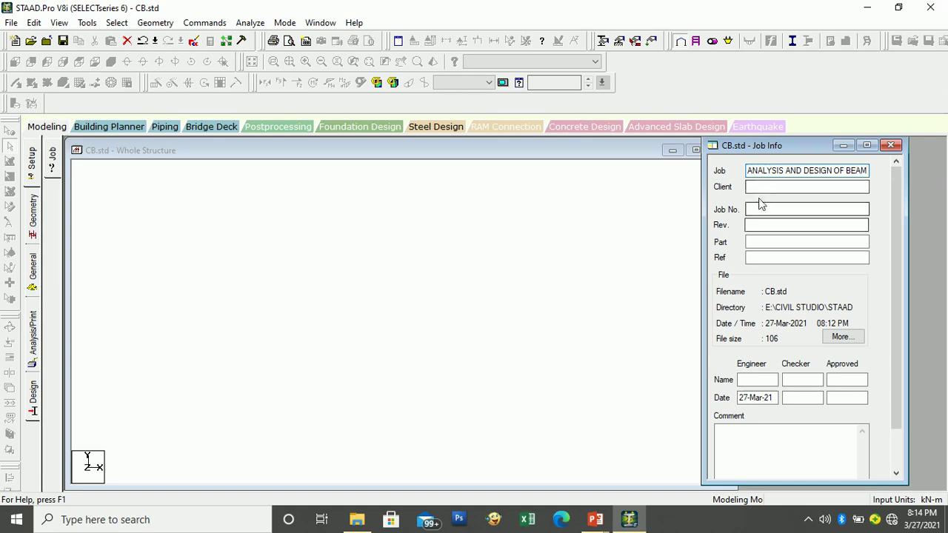
- Set the job number to 1 and fill in the engineer's name in the job information
{"action": "left_click", "coordinate": [762, 188]}
{"action": "left_click", "coordinate": [761, 211]}
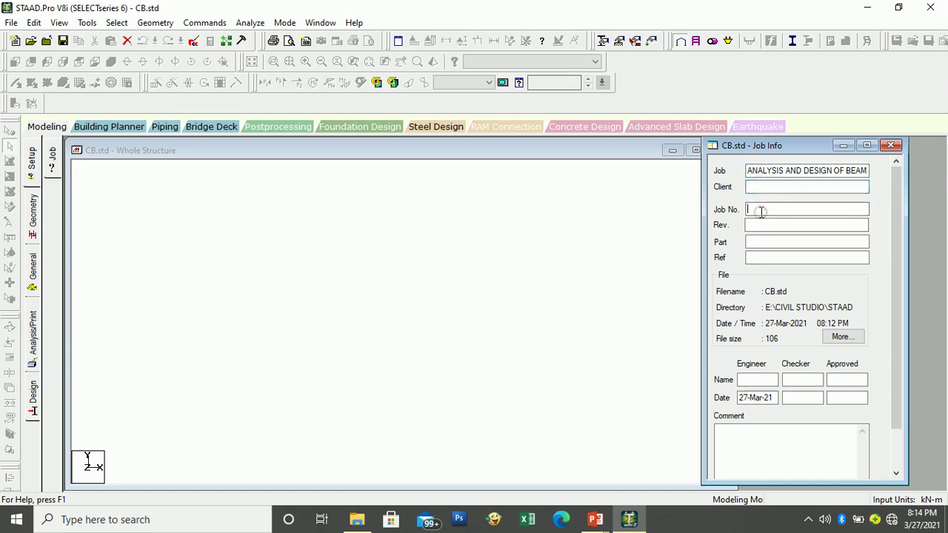
{"action": "type", "text": "1"}
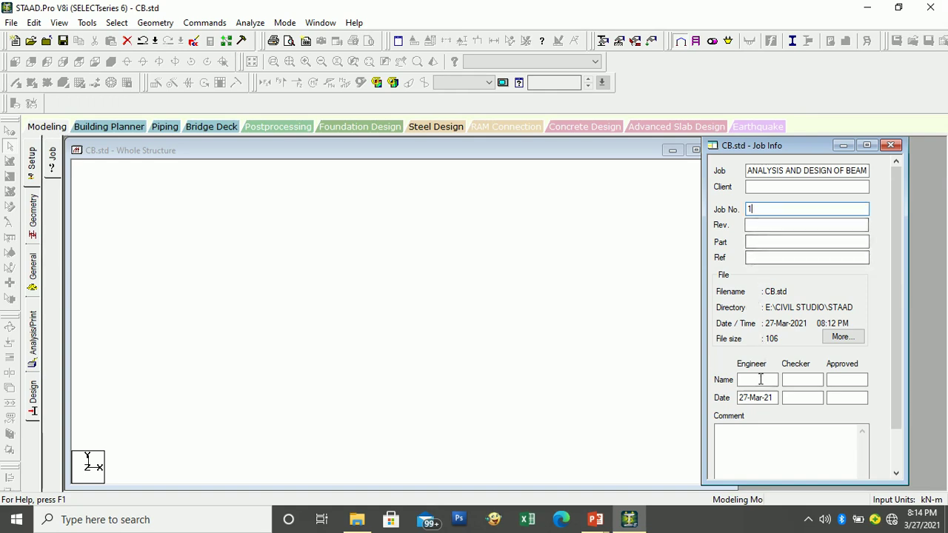
{"action": "left_click", "coordinate": [765, 386]}
{"action": "left_click", "coordinate": [753, 398]}
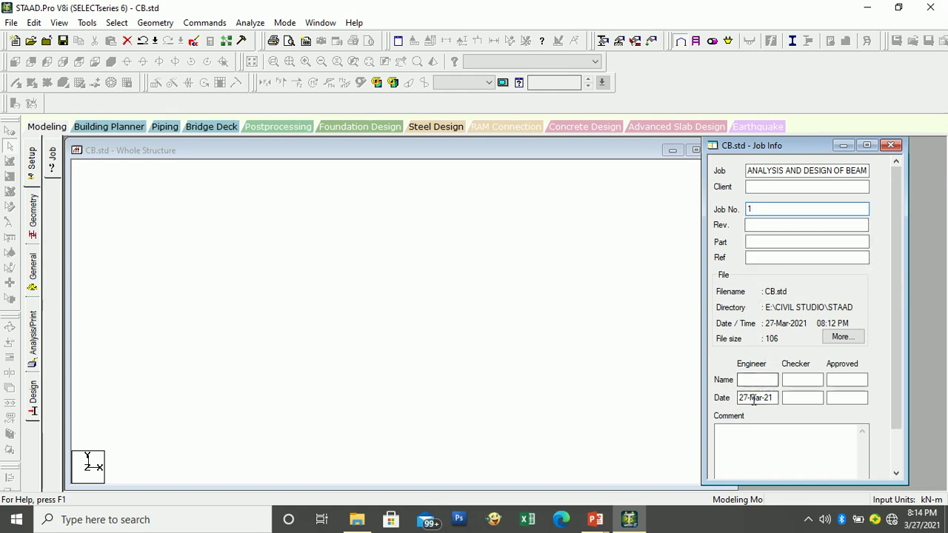
{"action": "left_click", "coordinate": [749, 381]}
{"action": "type", "text": "XYZ"}
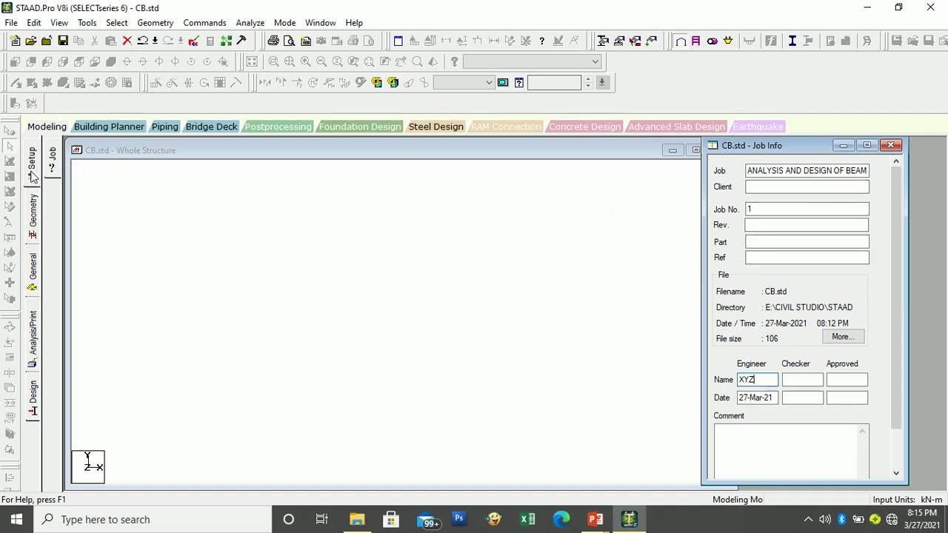
- Edit the default linear beam grid so the X construction lines are spaced 0.5 m apart
{"action": "left_click", "coordinate": [33, 209]}
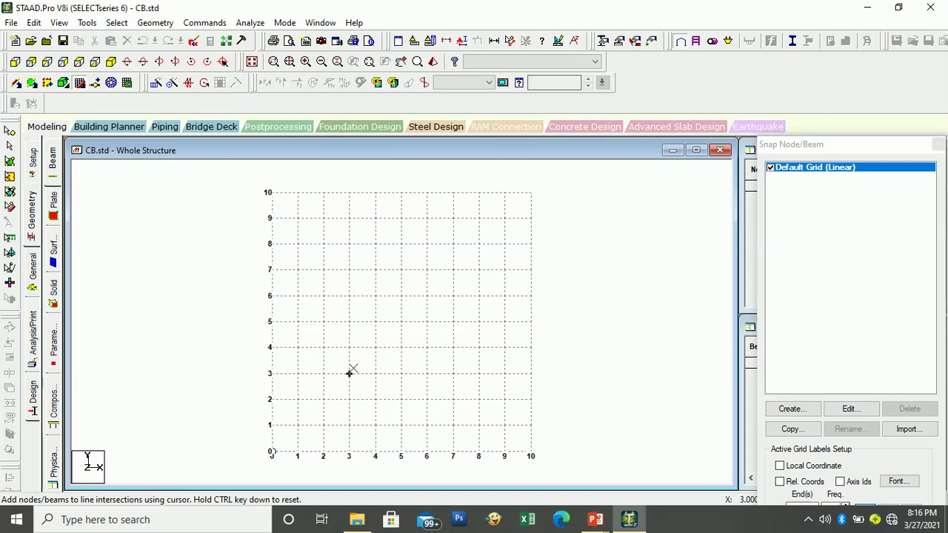
{"action": "left_click", "coordinate": [272, 452]}
{"action": "left_click", "coordinate": [857, 413]}
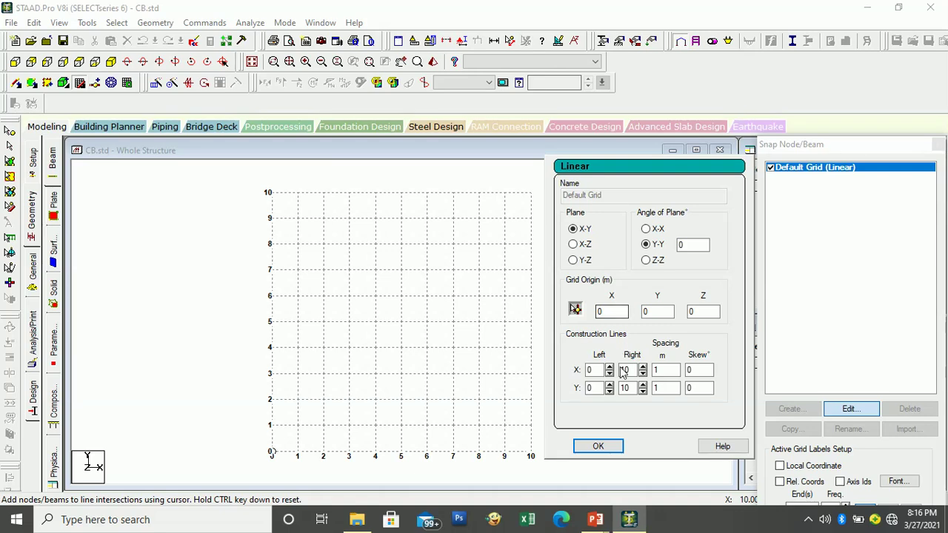
{"action": "left_click", "coordinate": [589, 370]}
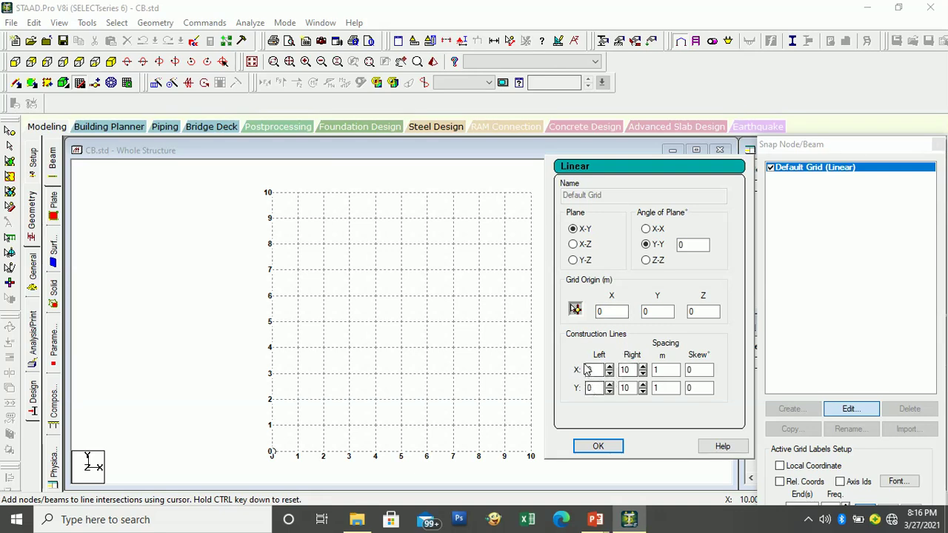
{"action": "double_click", "coordinate": [596, 371]}
{"action": "left_click", "coordinate": [626, 371]}
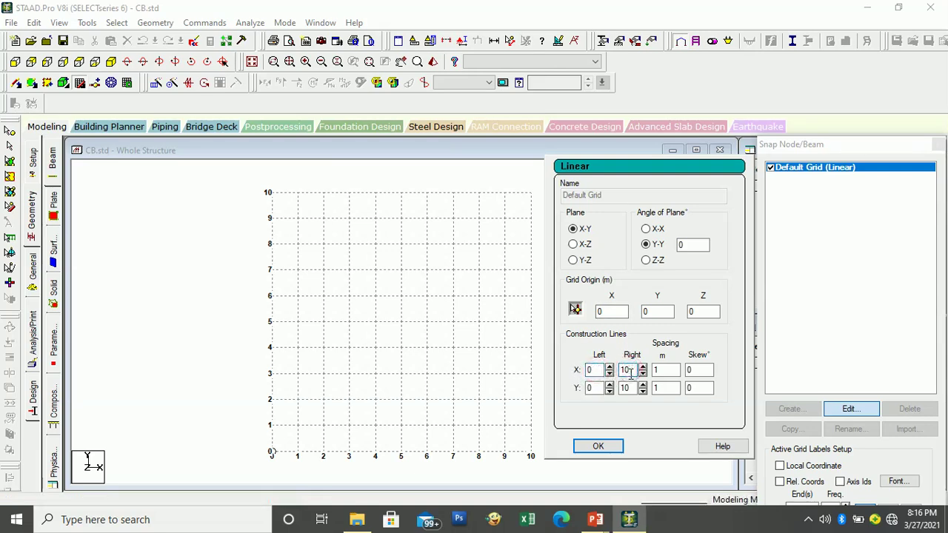
{"action": "left_click", "coordinate": [635, 388]}
{"action": "left_click", "coordinate": [663, 370]}
{"action": "double_click", "coordinate": [657, 369]}
{"action": "type", "text": "0.5"}
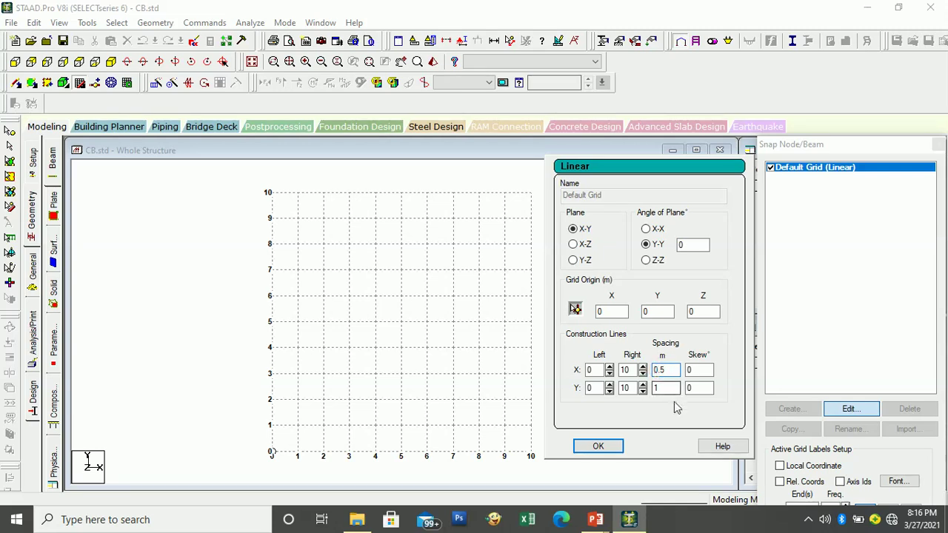
{"action": "left_click", "coordinate": [609, 446]}
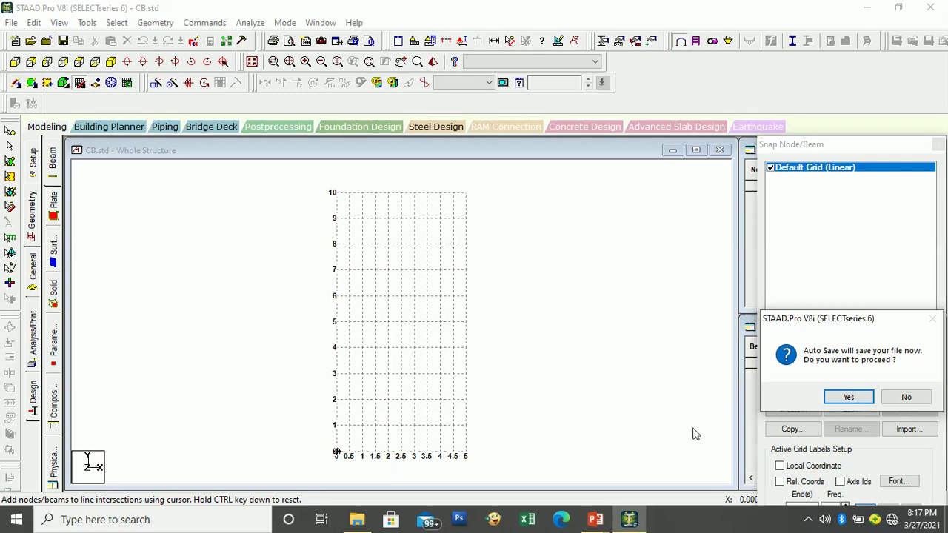
- Accept the auto-save request and save the modified structure
{"action": "left_click_drag", "start_coordinate": [848, 326], "coordinate": [635, 243]}
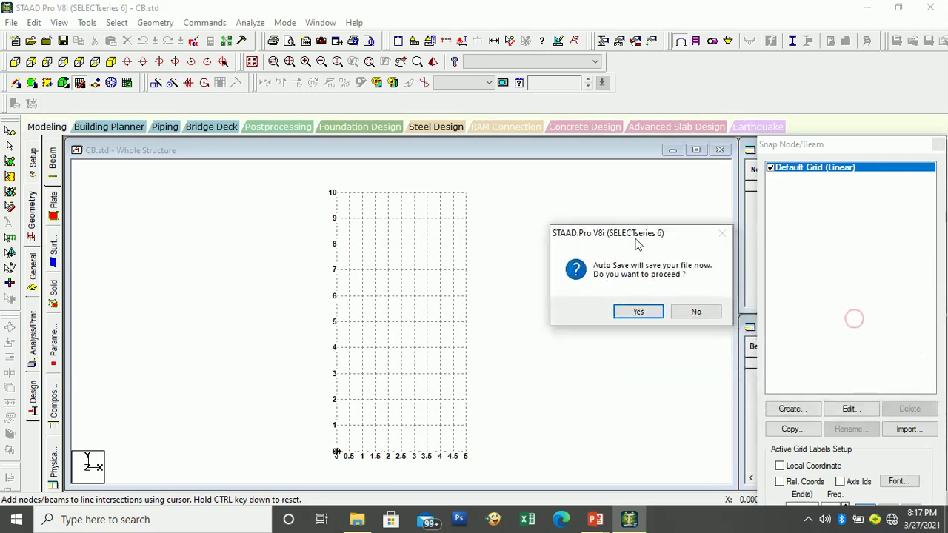
{"action": "left_click", "coordinate": [639, 315]}
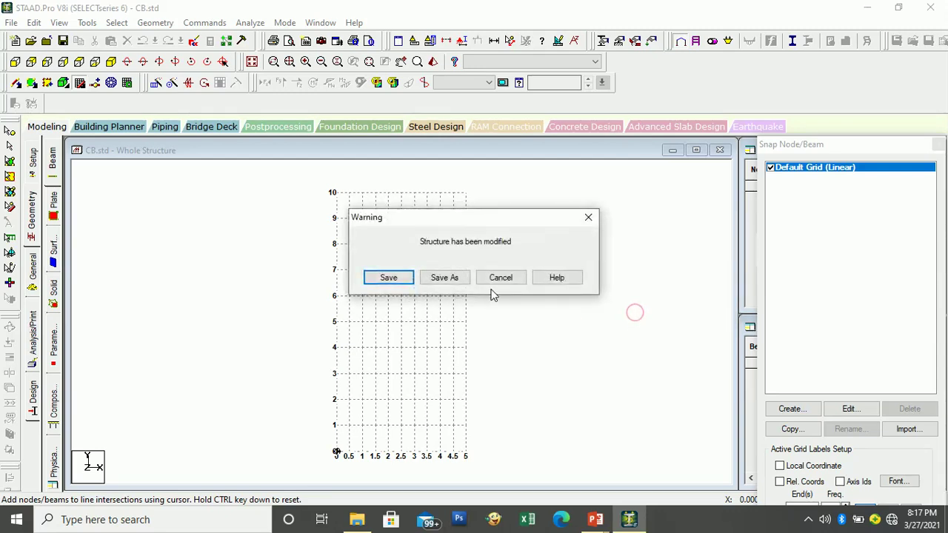
{"action": "left_click", "coordinate": [377, 282]}
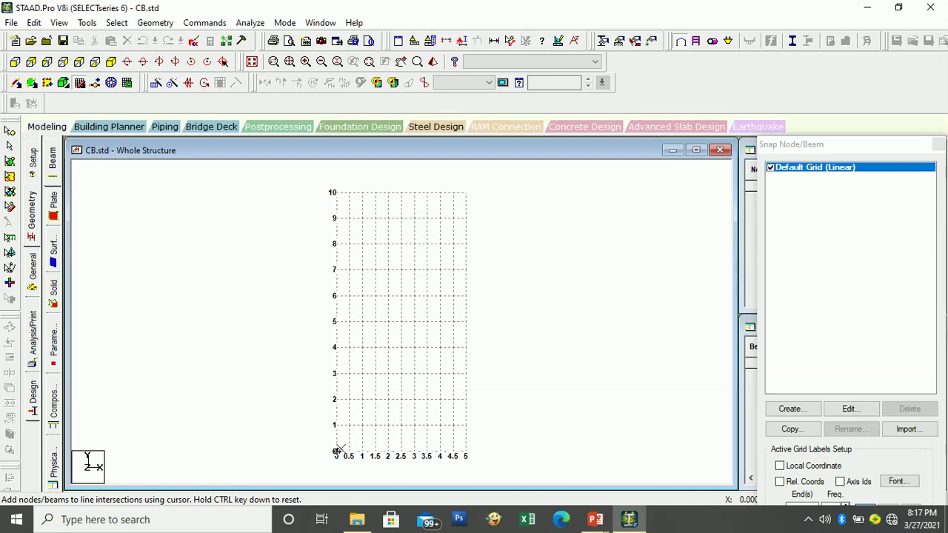
- Draw a 1.5 m beam along X from the grid origin, then uncover the node coordinates table
{"action": "left_click", "coordinate": [336, 451]}
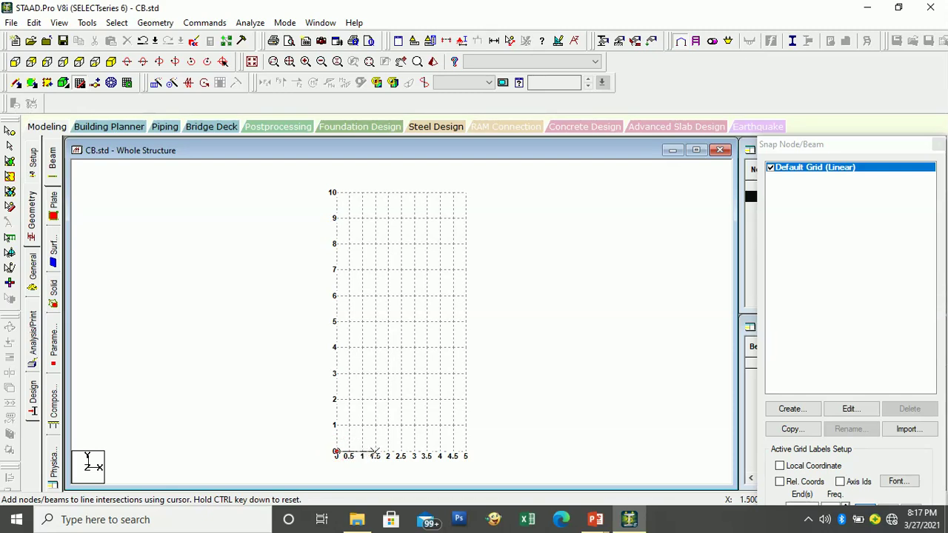
{"action": "left_click", "coordinate": [376, 451]}
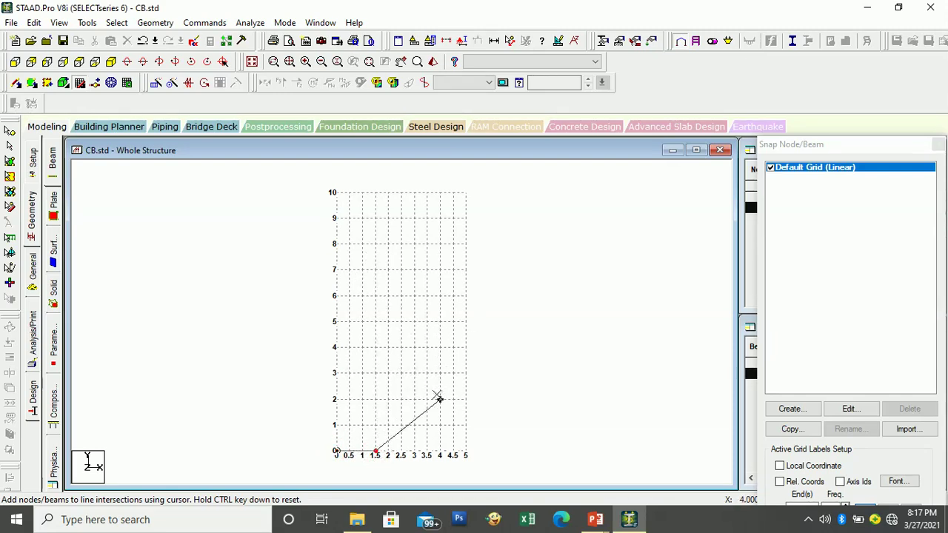
{"action": "key", "text": "Escape"}
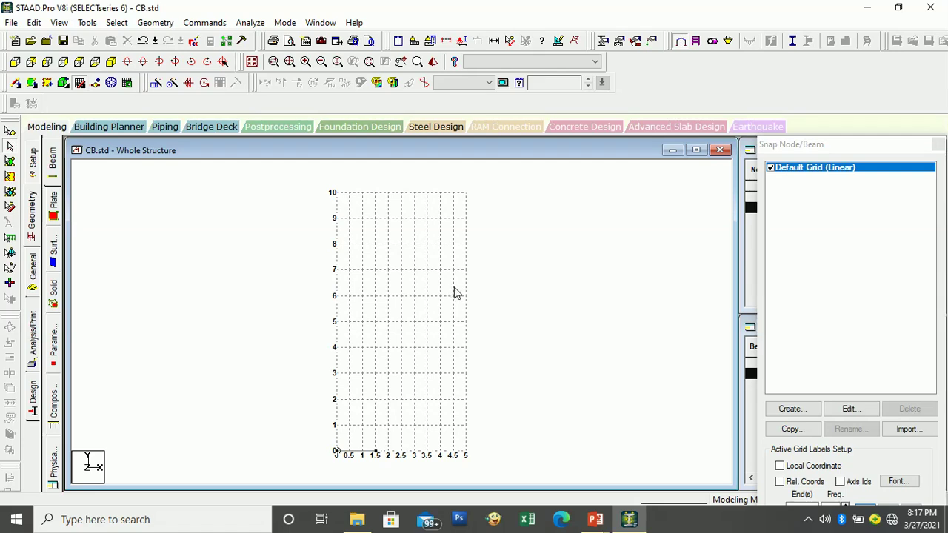
{"action": "left_click_drag", "start_coordinate": [802, 147], "coordinate": [674, 296]}
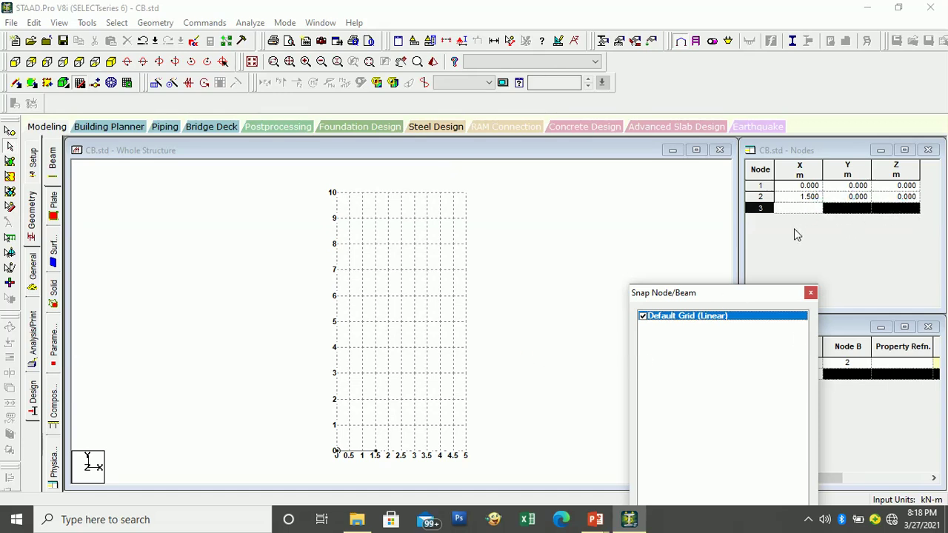
- Turn off the snap grid and bring up the section properties for the whole structure, clear of the beam
{"action": "left_click_drag", "start_coordinate": [760, 296], "coordinate": [860, 172]}
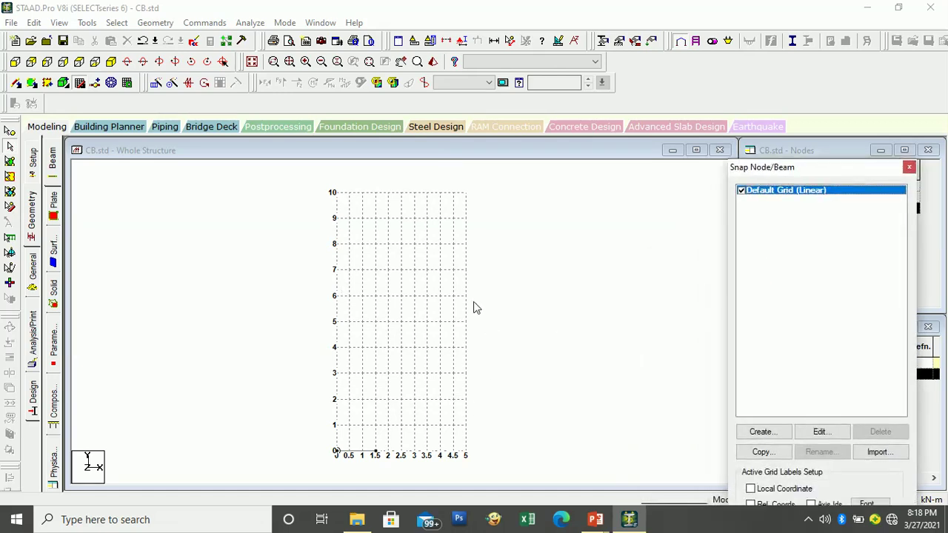
{"action": "left_click", "coordinate": [79, 84]}
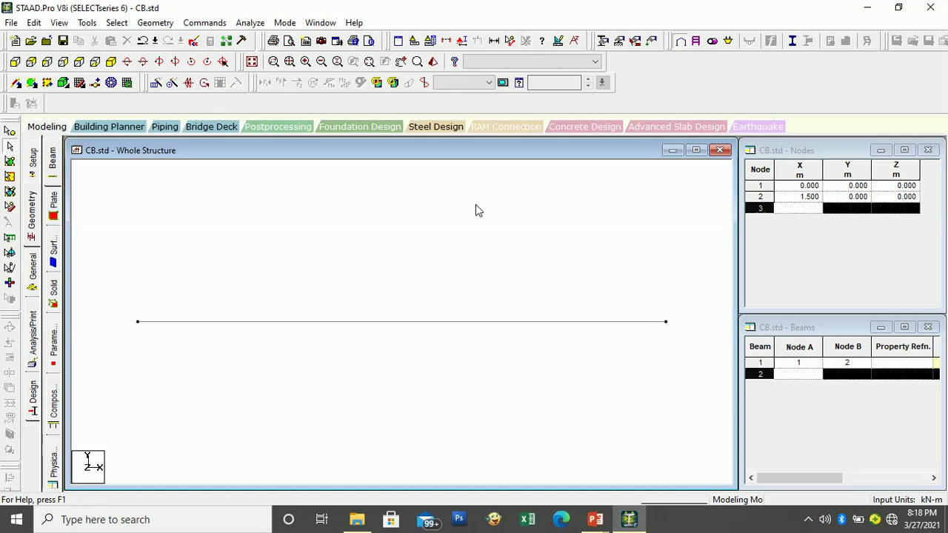
{"action": "left_click", "coordinate": [32, 264]}
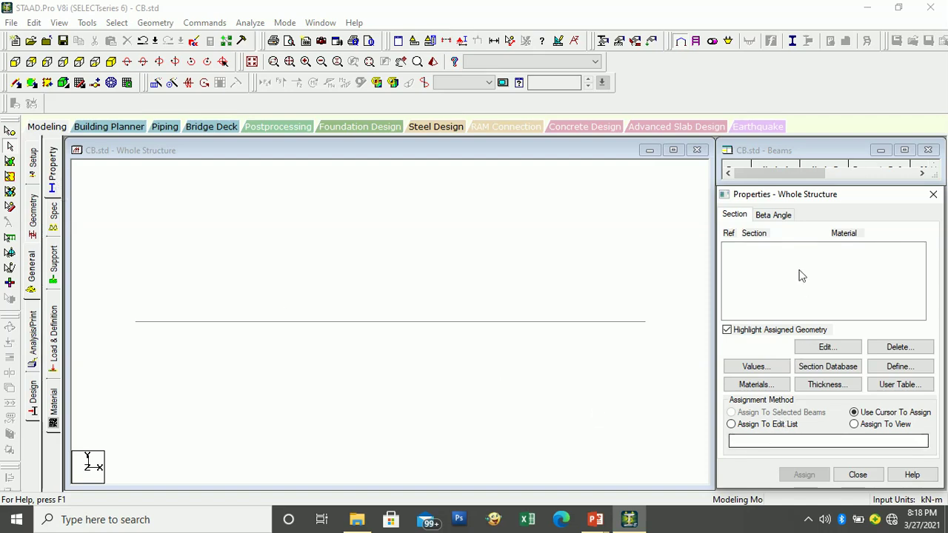
{"action": "left_click_drag", "start_coordinate": [802, 200], "coordinate": [766, 174]}
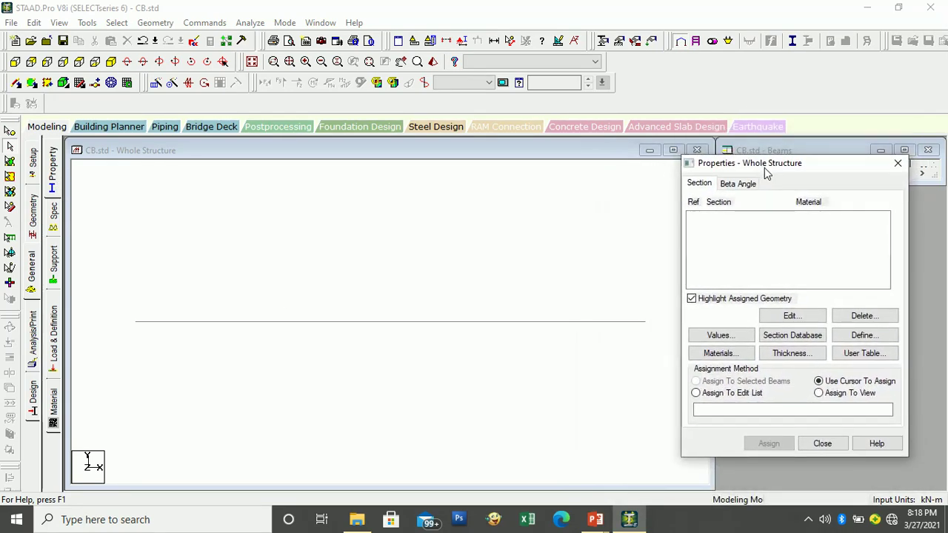
- Start a new section definition, look through the Tee and Trapezoidal shapes, and choose the Rectangle shape
{"action": "left_click", "coordinate": [850, 339]}
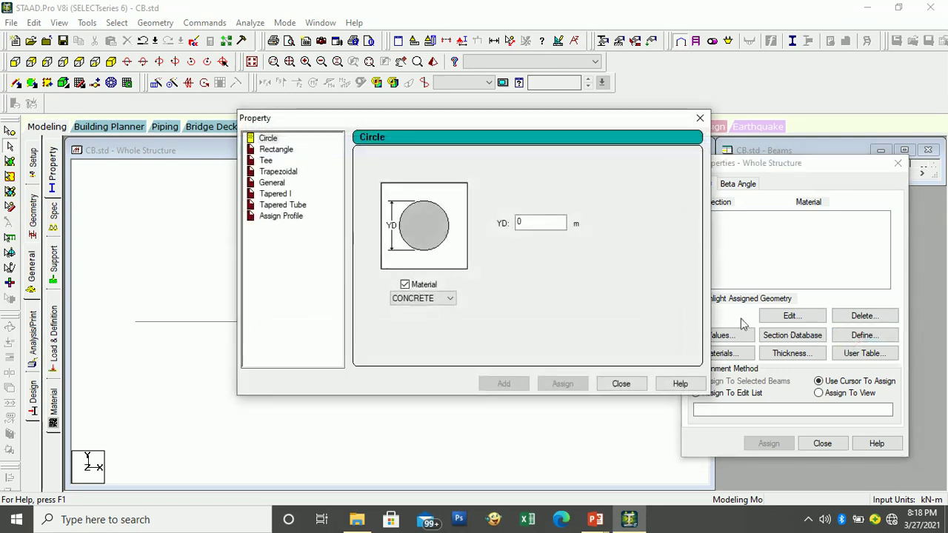
{"action": "left_click", "coordinate": [274, 151]}
{"action": "left_click", "coordinate": [268, 160]}
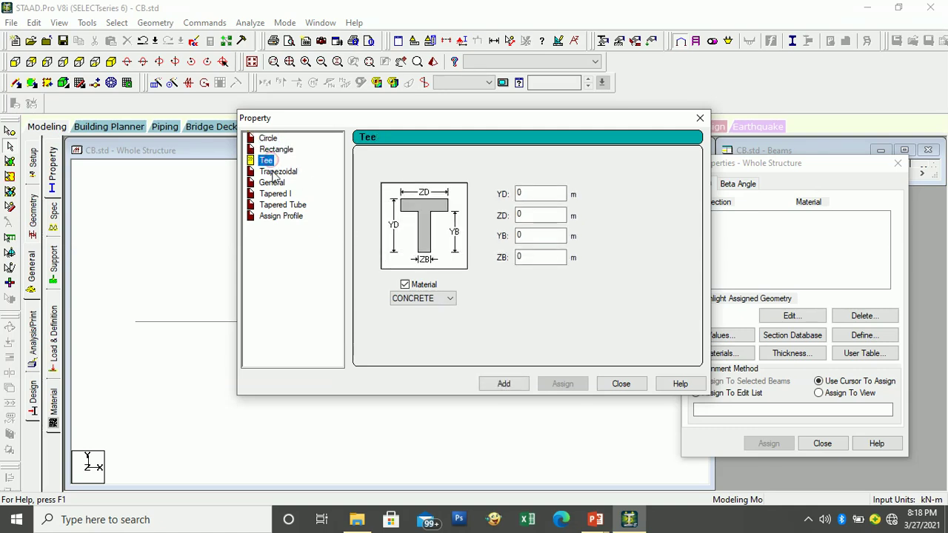
{"action": "left_click", "coordinate": [279, 171]}
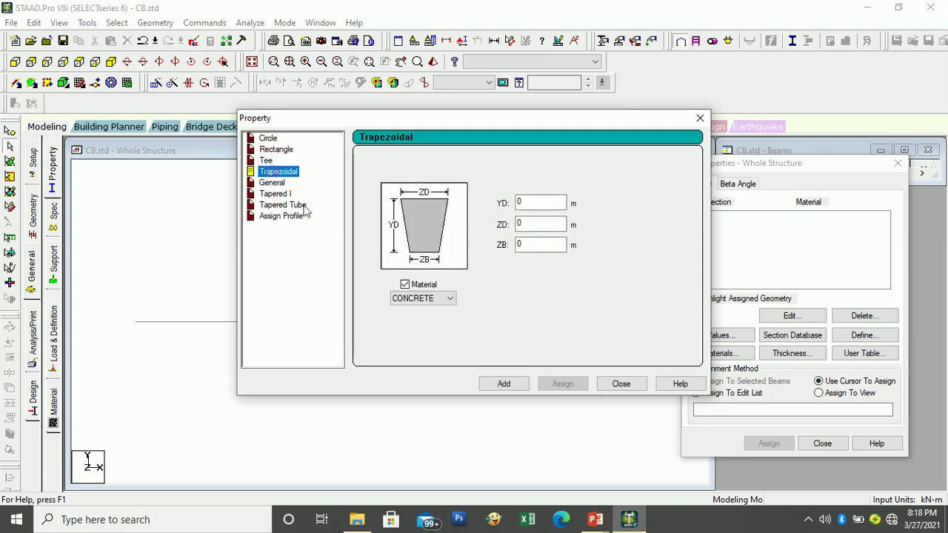
{"action": "left_click", "coordinate": [288, 154]}
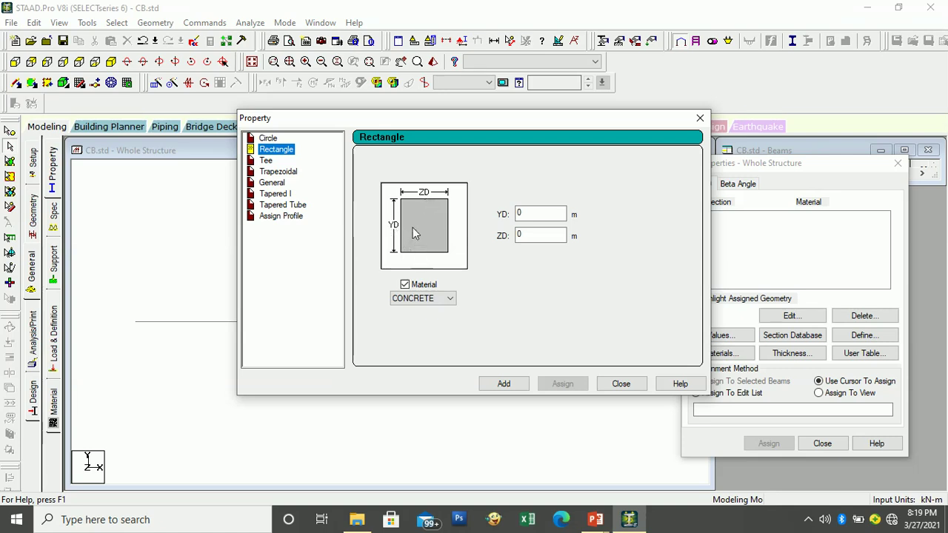
- Add the rectangular section with YD 0.3 m, ZD 0.25 m and CONCRETE material, and close the section definition
{"action": "left_click", "coordinate": [532, 235]}
{"action": "double_click", "coordinate": [519, 214]}
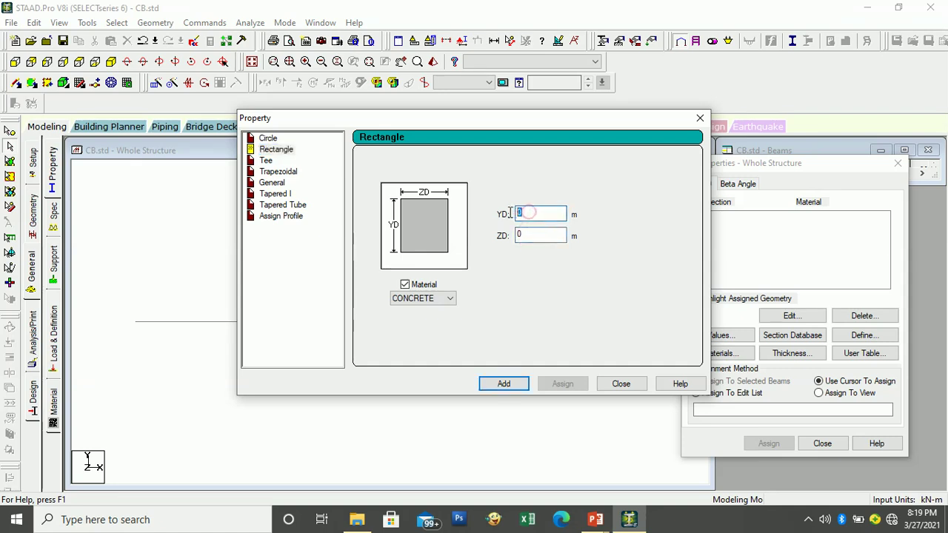
{"action": "type", "text": "0"}
{"action": "left_click", "coordinate": [529, 235]}
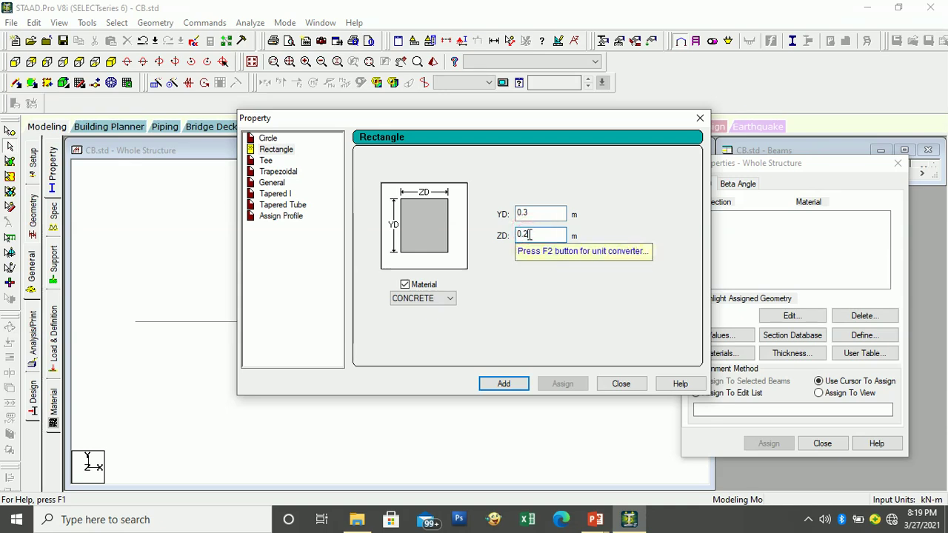
{"action": "left_click", "coordinate": [426, 298]}
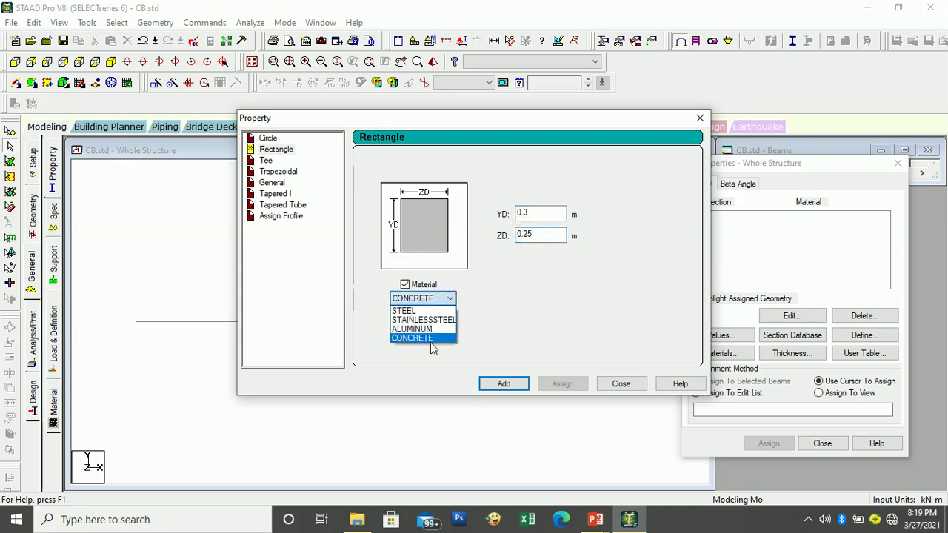
{"action": "left_click", "coordinate": [432, 341]}
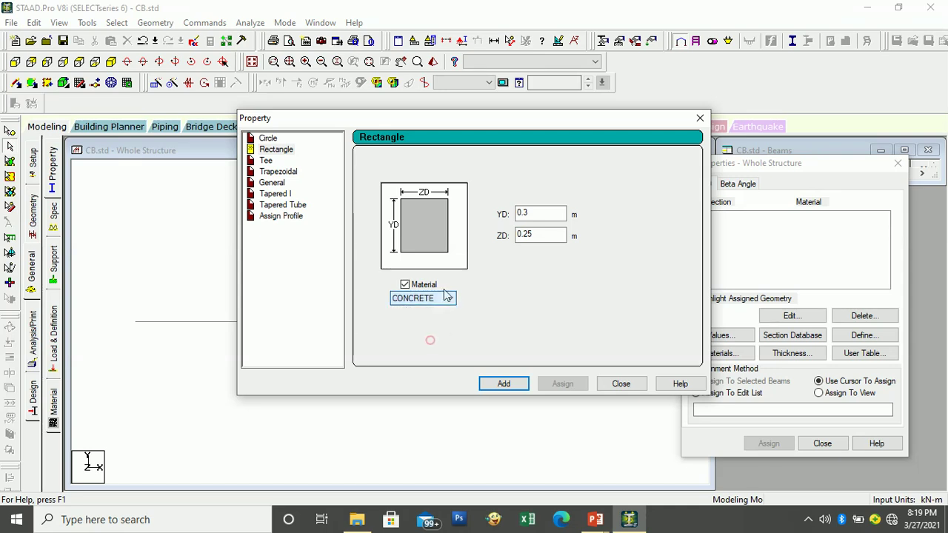
{"action": "left_click", "coordinate": [506, 384]}
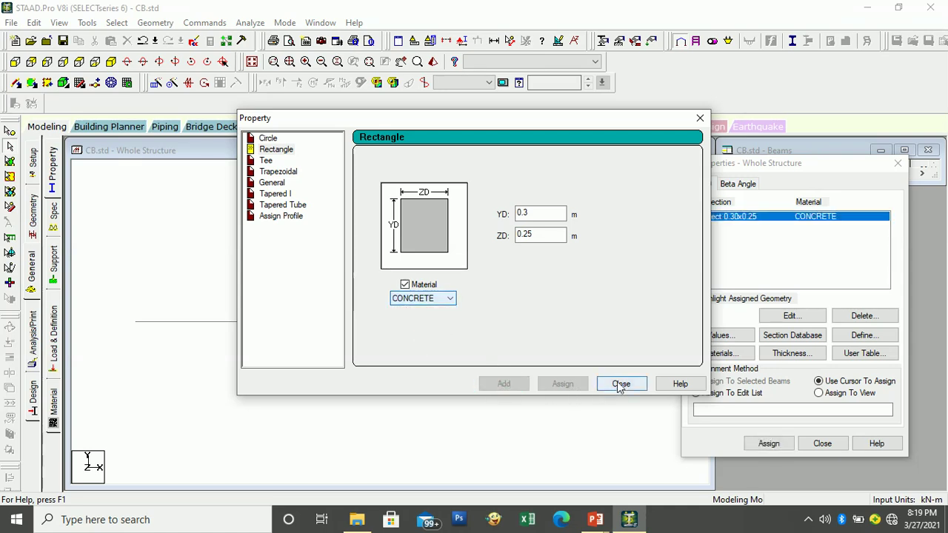
{"action": "left_click", "coordinate": [621, 384]}
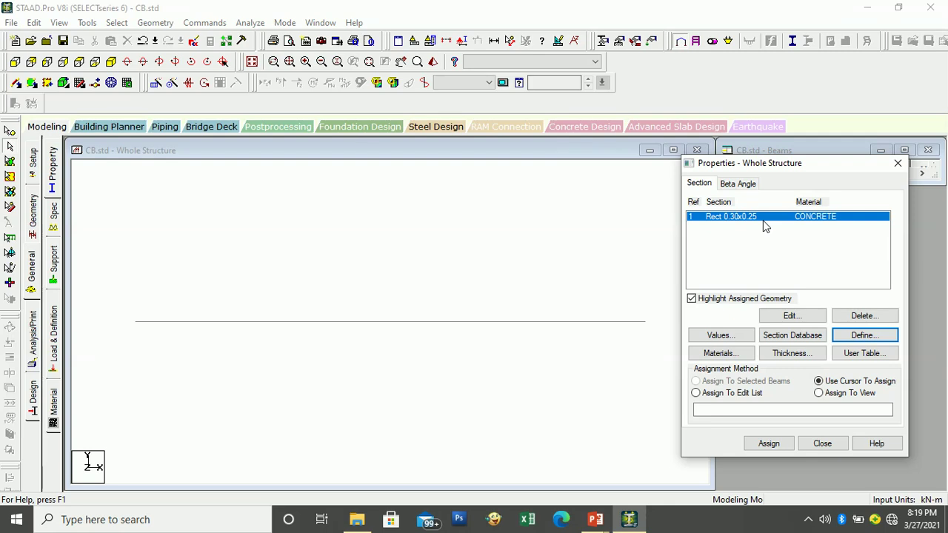
- Examine the beam in an enlarged 3D rendered view before the section is assigned, and close that view
{"action": "left_click", "coordinate": [455, 363]}
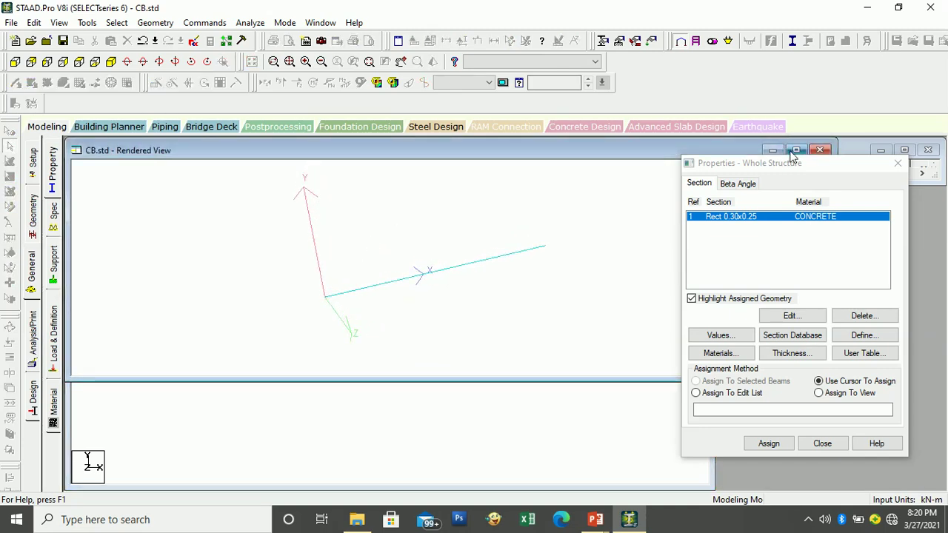
{"action": "left_click", "coordinate": [797, 151]}
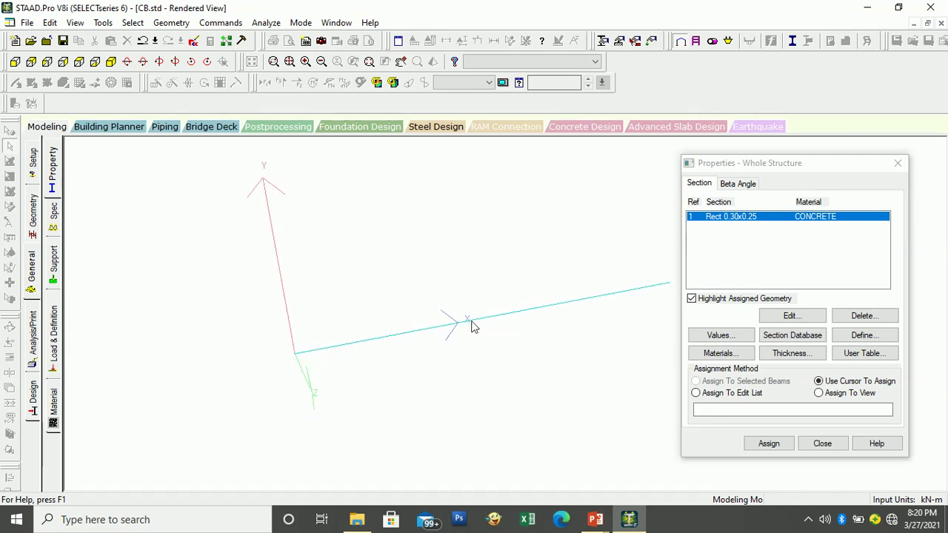
{"action": "left_click", "coordinate": [928, 25]}
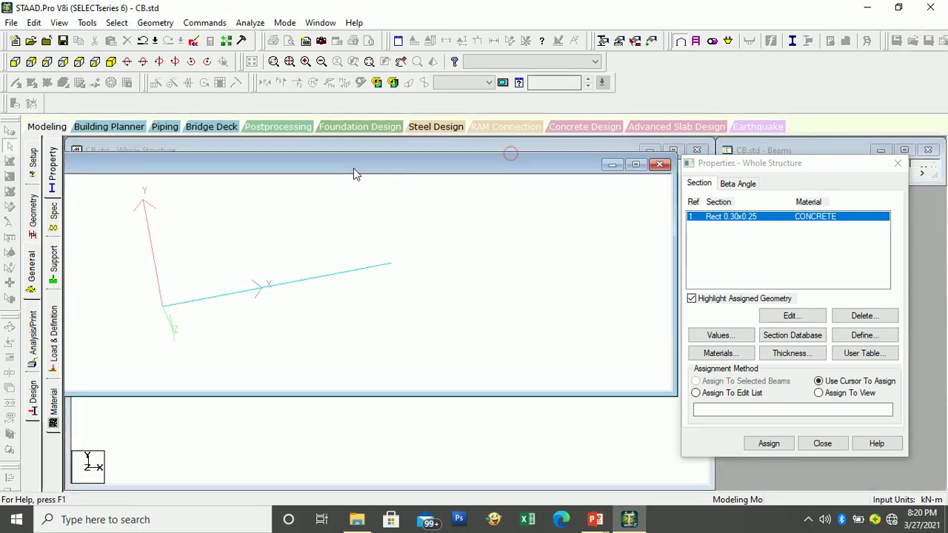
{"action": "left_click", "coordinate": [636, 164]}
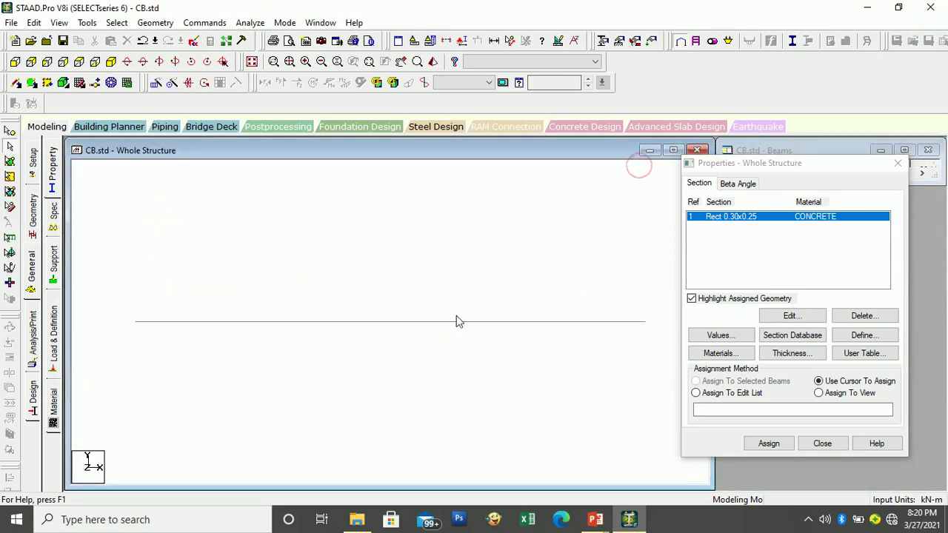
- Assign the Rect 0.30x0.25 concrete section to the selected beam and confirm the assignment
{"action": "left_click", "coordinate": [771, 233]}
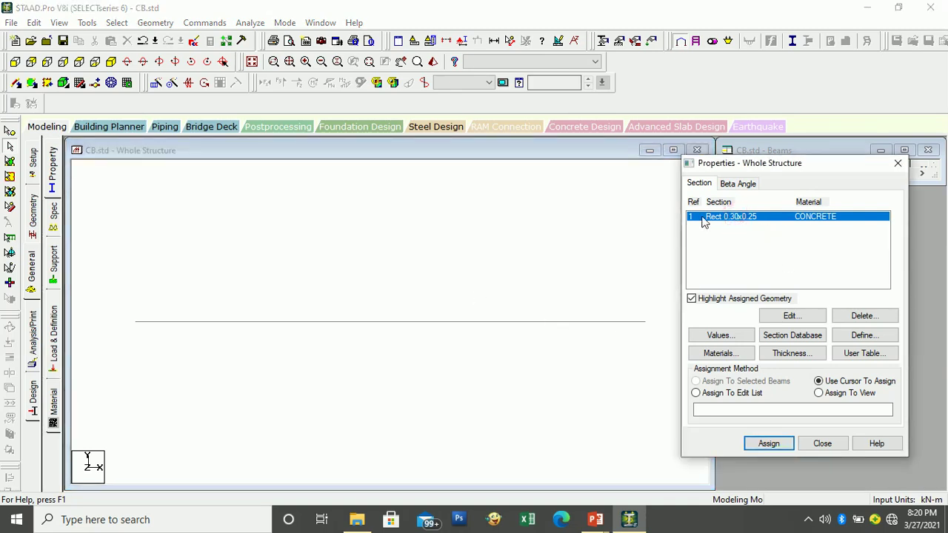
{"action": "left_click", "coordinate": [557, 323]}
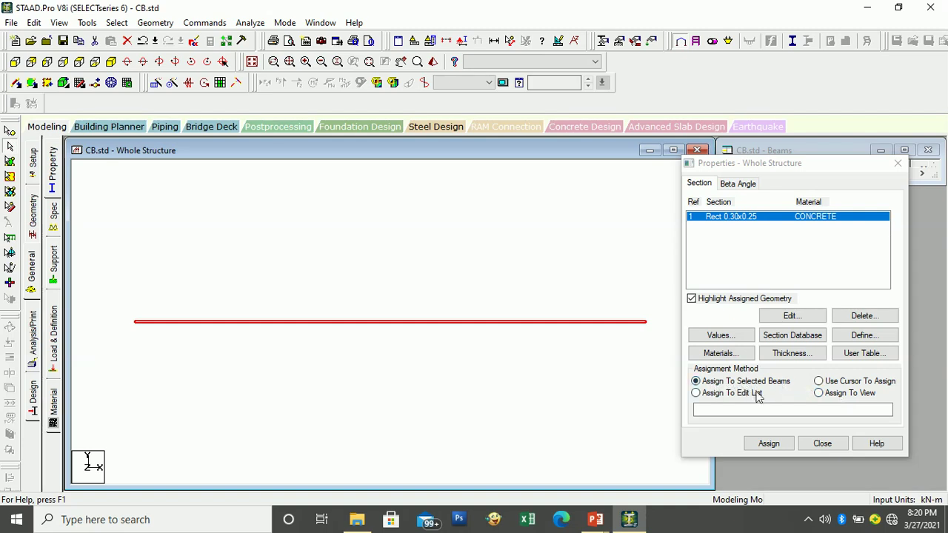
{"action": "left_click", "coordinate": [760, 444]}
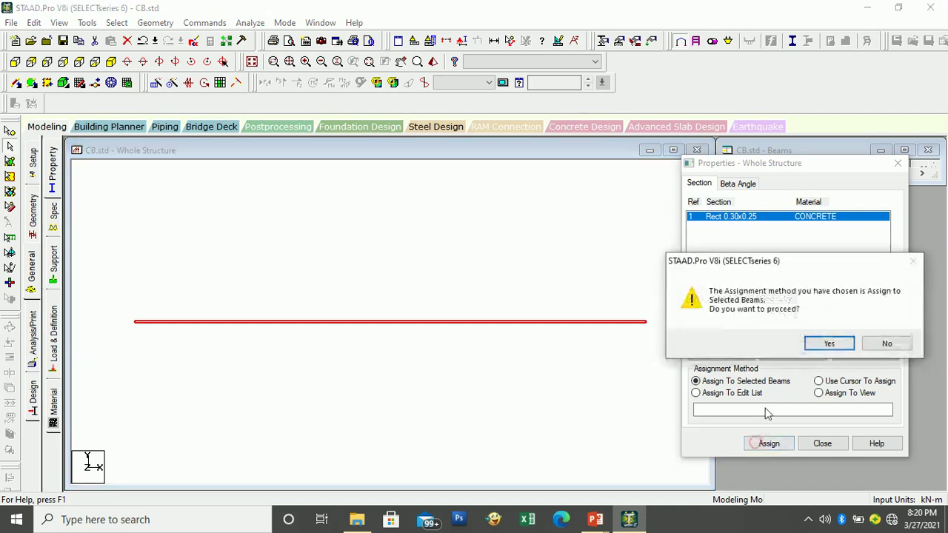
{"action": "left_click", "coordinate": [824, 344]}
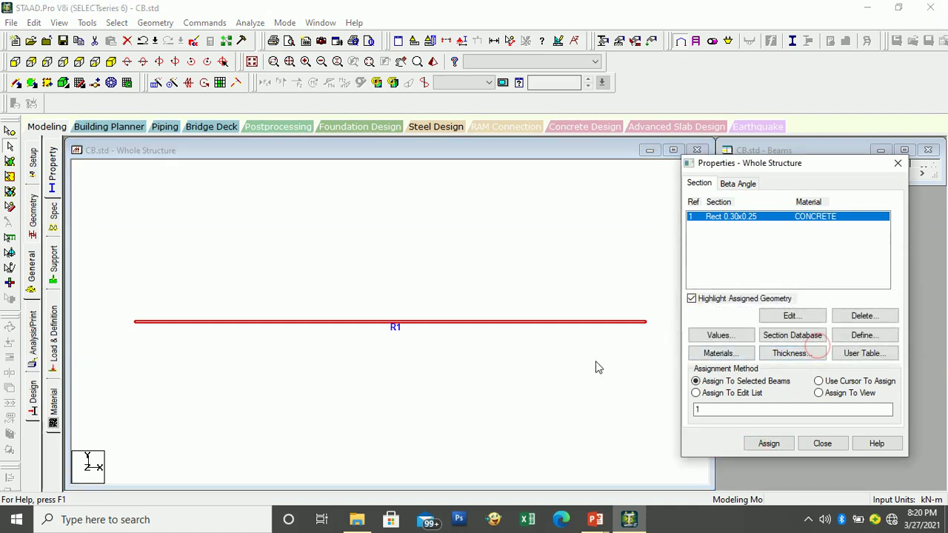
- Inspect the beam's rectangular section from different angles in the 3D rendered view, and close that view
{"action": "left_click", "coordinate": [433, 61]}
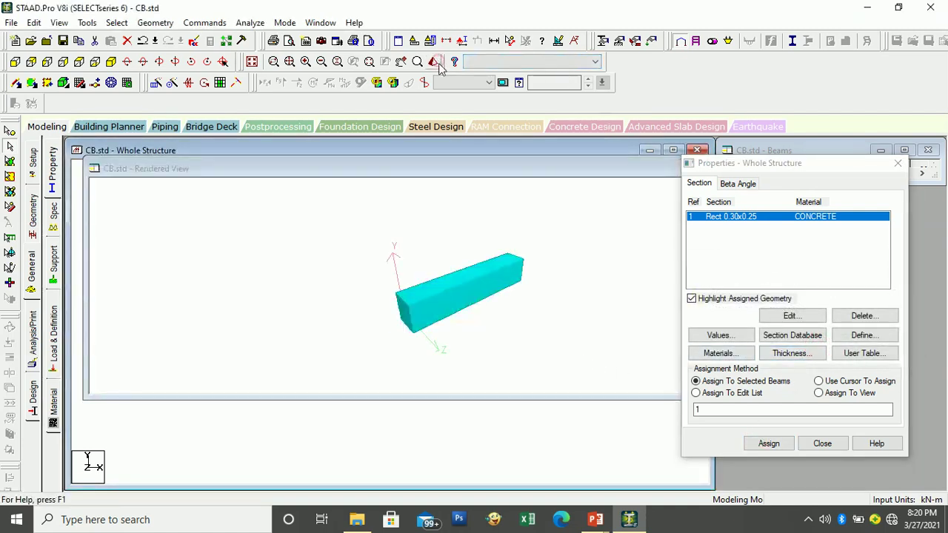
{"action": "scroll", "coordinate": [472, 278], "scroll_direction": "up", "scroll_amount": 5}
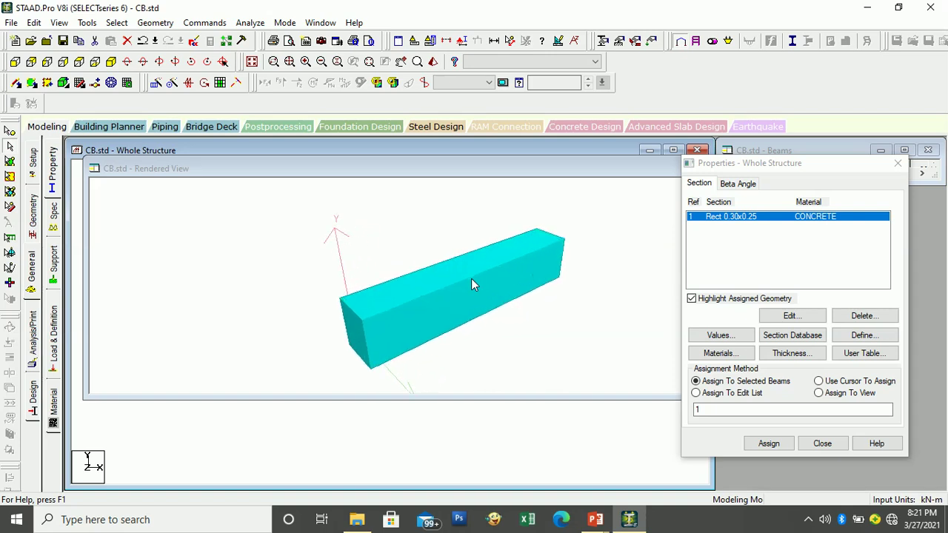
{"action": "left_click", "coordinate": [494, 274]}
{"action": "left_click_drag", "start_coordinate": [453, 269], "coordinate": [354, 248]}
{"action": "left_click_drag", "start_coordinate": [572, 153], "coordinate": [466, 216]}
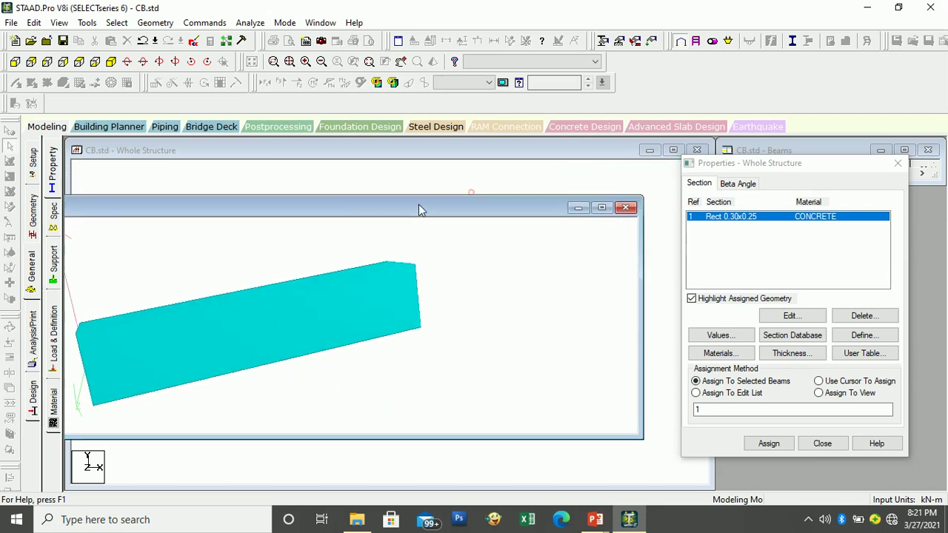
{"action": "left_click", "coordinate": [615, 206]}
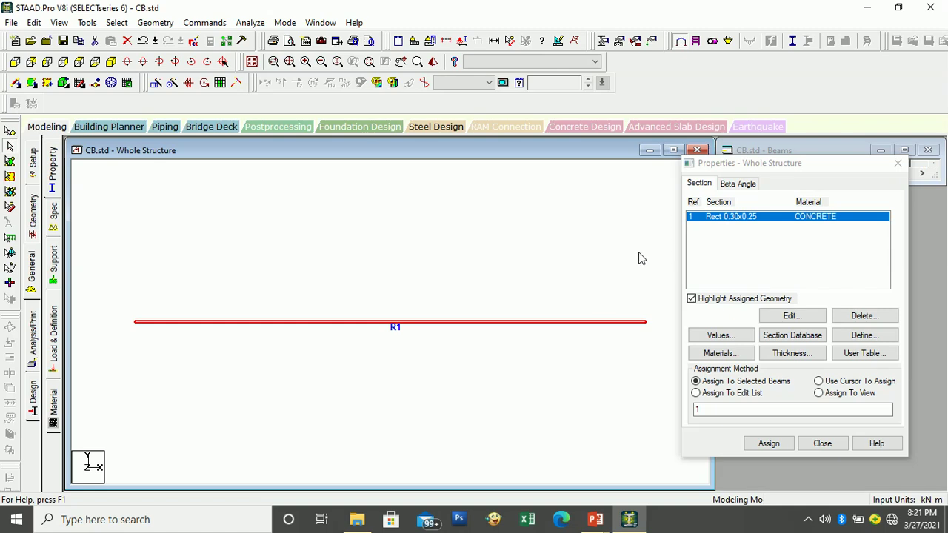
- Start a new support for the structure and look through the Pinned, Fixed But, Enforced, Enforced But, Inclined and Foundation types
{"action": "left_click", "coordinate": [54, 263]}
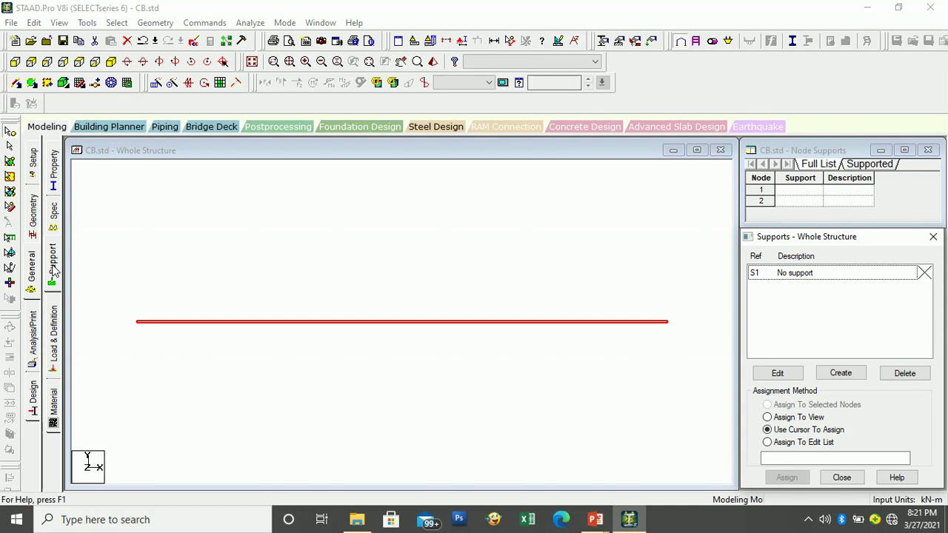
{"action": "left_click_drag", "start_coordinate": [774, 243], "coordinate": [650, 169]}
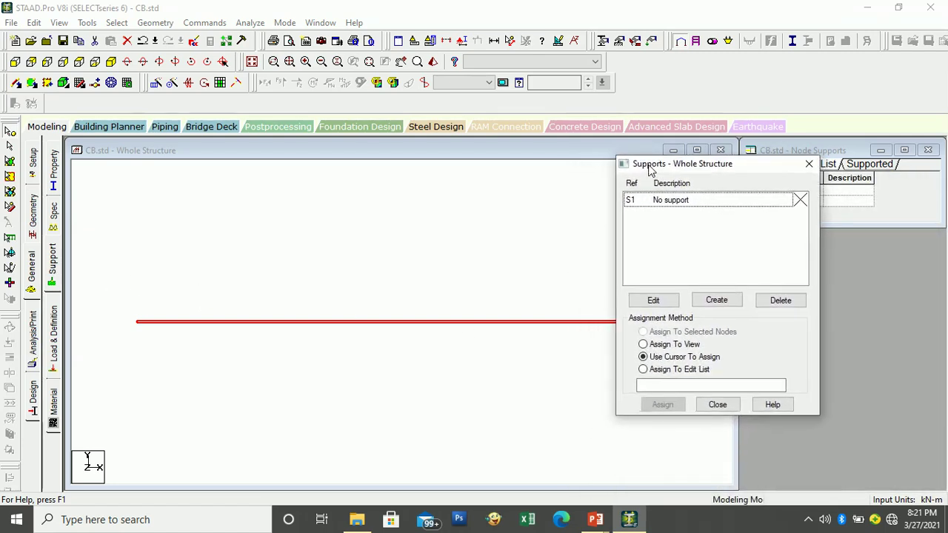
{"action": "left_click", "coordinate": [716, 302]}
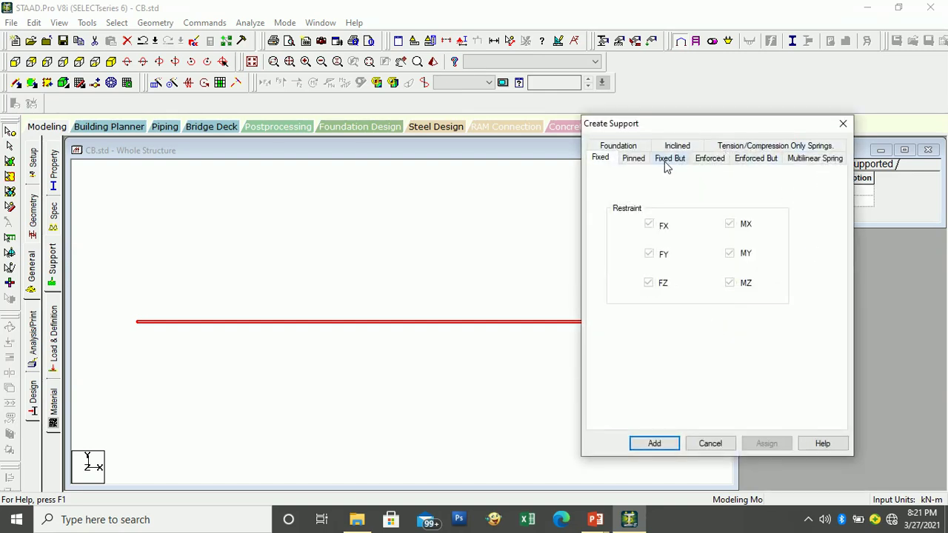
{"action": "left_click", "coordinate": [633, 160]}
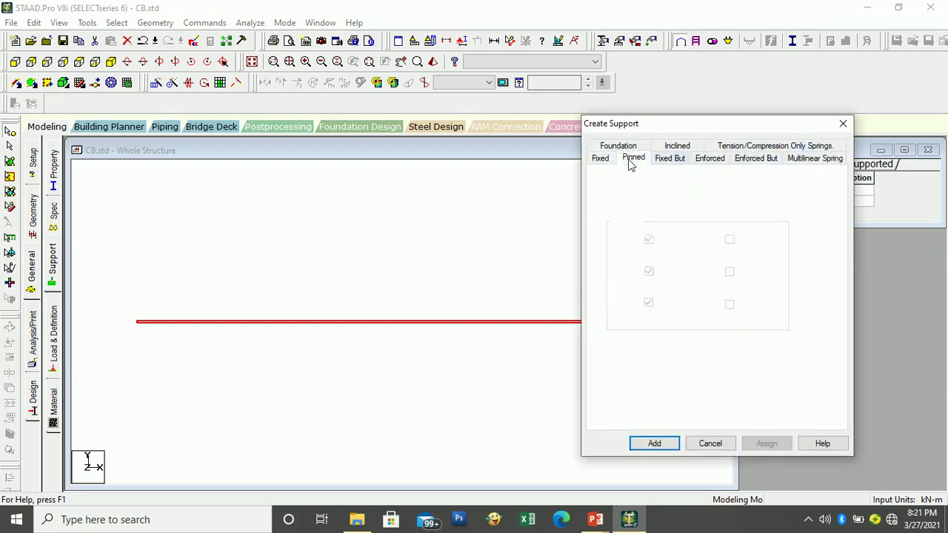
{"action": "left_click", "coordinate": [670, 160]}
{"action": "left_click", "coordinate": [709, 162]}
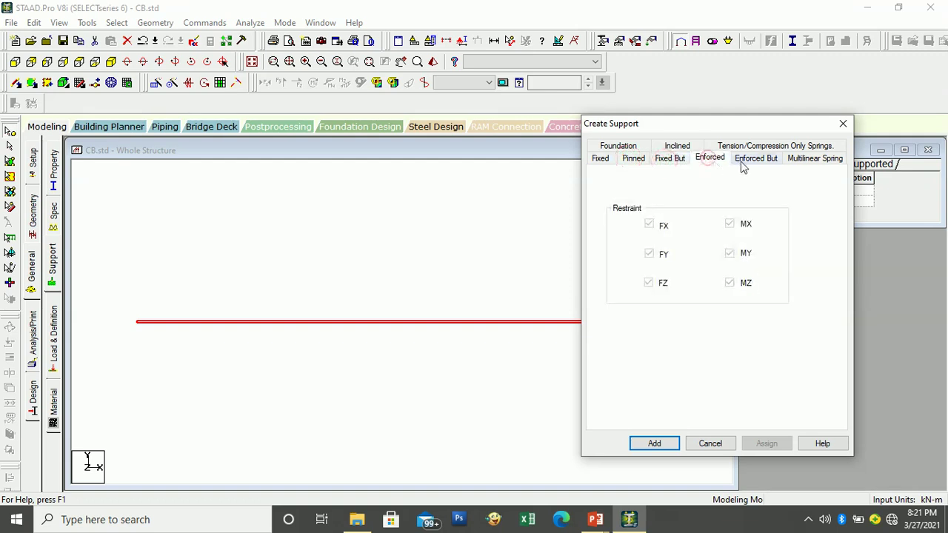
{"action": "left_click", "coordinate": [750, 159]}
{"action": "left_click", "coordinate": [700, 148]}
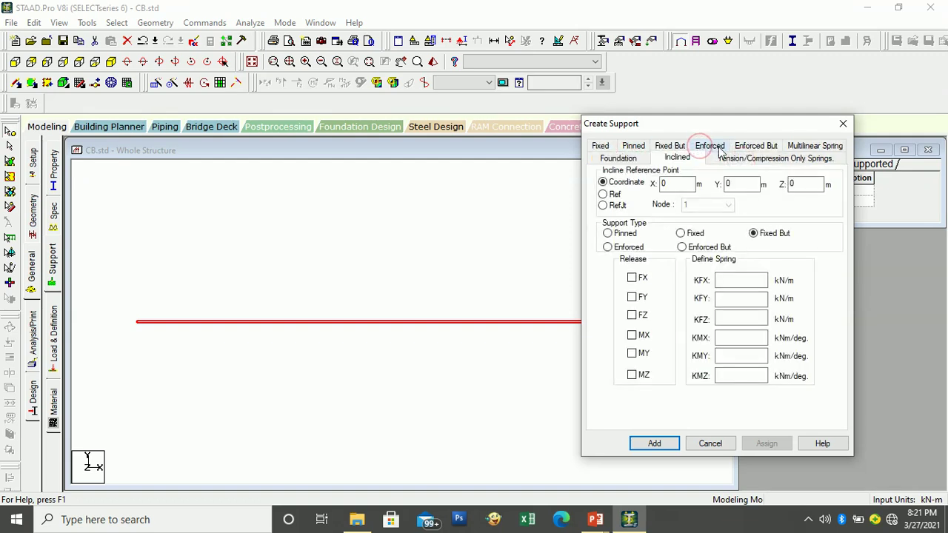
{"action": "left_click", "coordinate": [621, 158]}
- Add a Fixed support and select it in the list of supports for assignment
{"action": "left_click", "coordinate": [601, 148]}
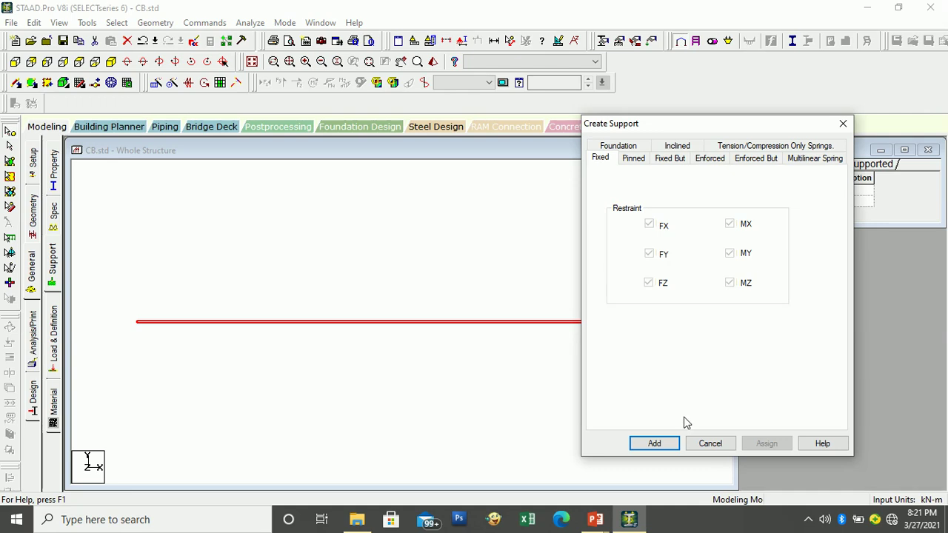
{"action": "left_click", "coordinate": [674, 452]}
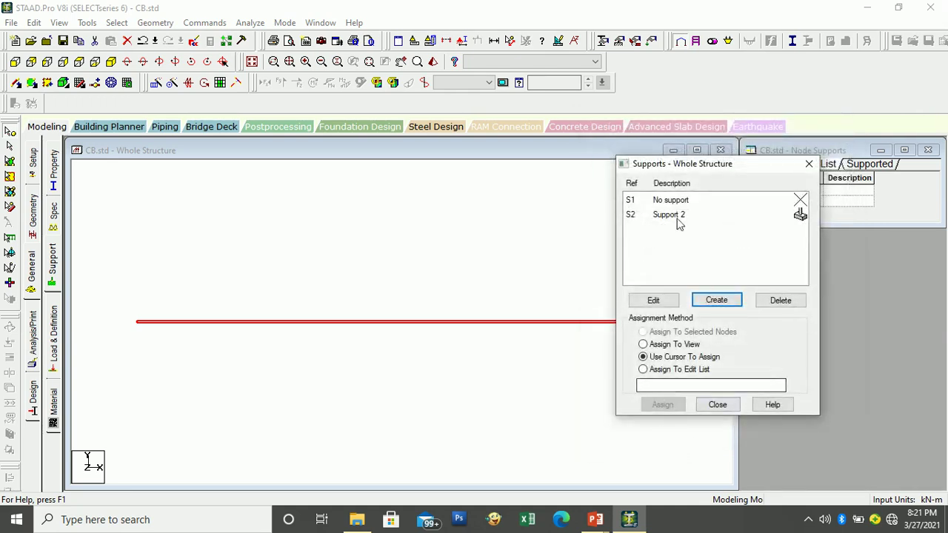
{"action": "left_click", "coordinate": [677, 217]}
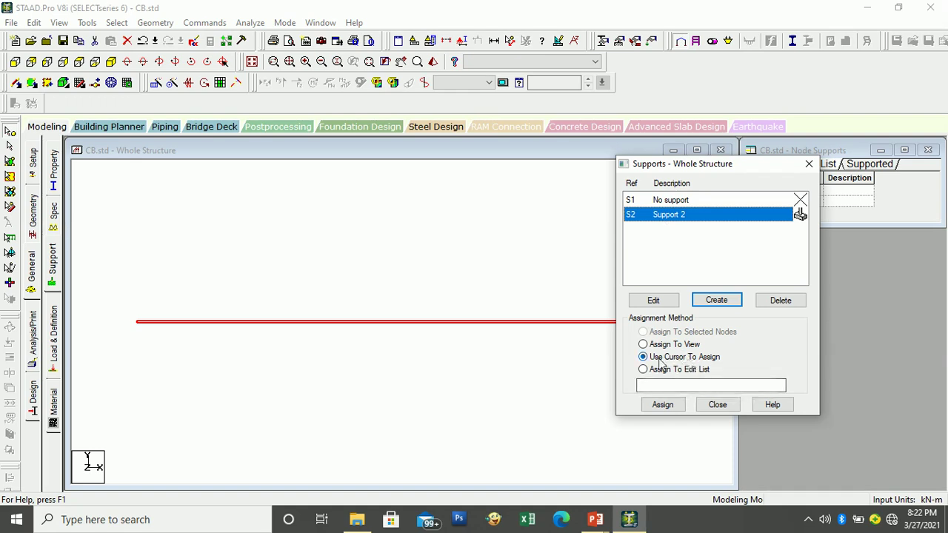
- Assign the fixed support to the beam's left end node, close the supports list and accept the auto save
{"action": "left_click", "coordinate": [665, 406]}
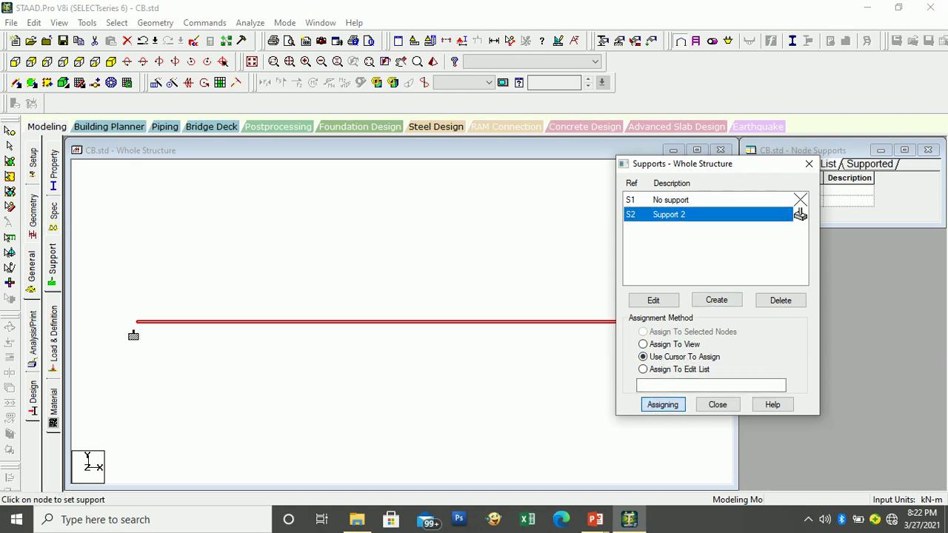
{"action": "left_click", "coordinate": [137, 326]}
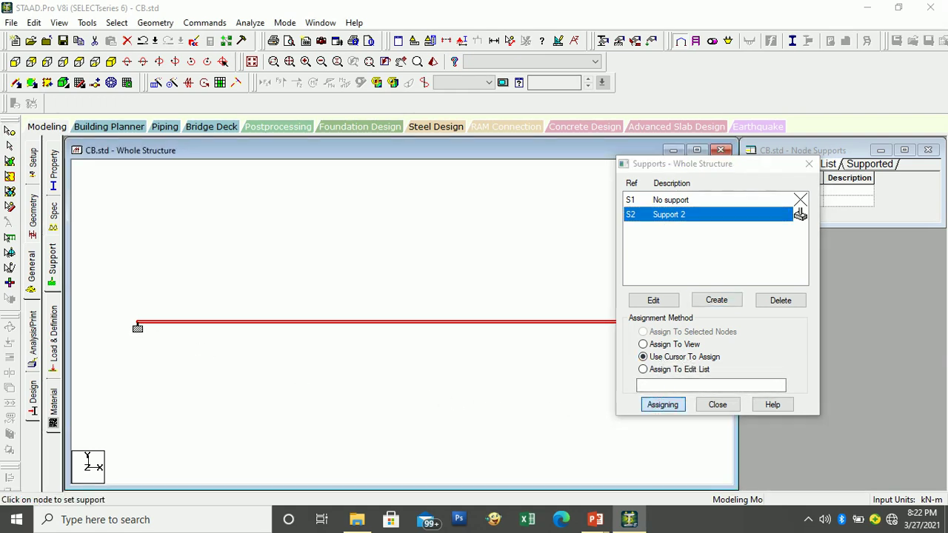
{"action": "left_click", "coordinate": [809, 164]}
{"action": "left_click", "coordinate": [297, 286]}
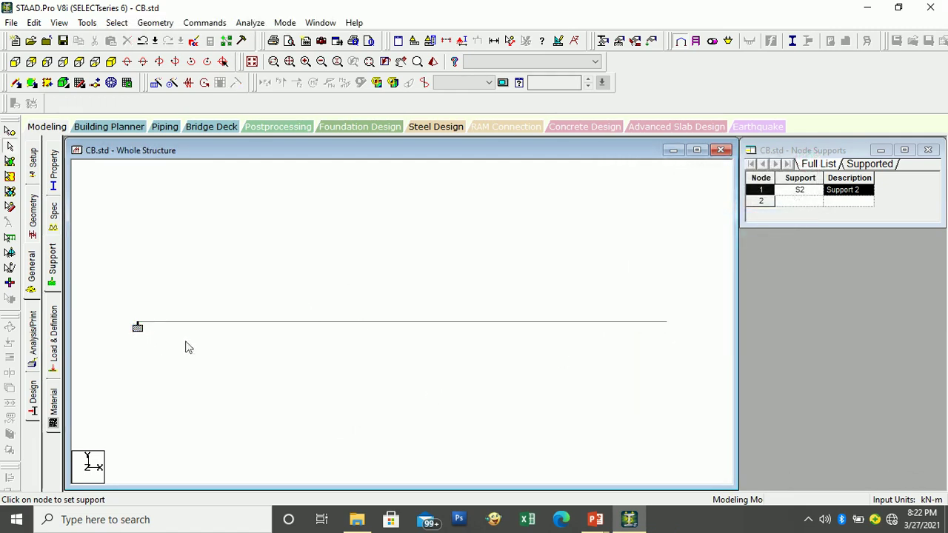
{"action": "left_click", "coordinate": [483, 287]}
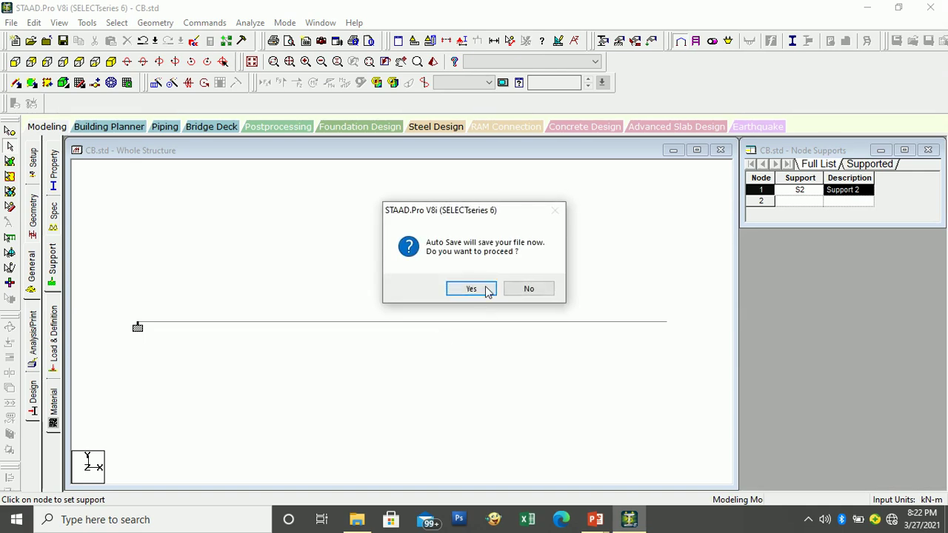
{"action": "left_click", "coordinate": [390, 281]}
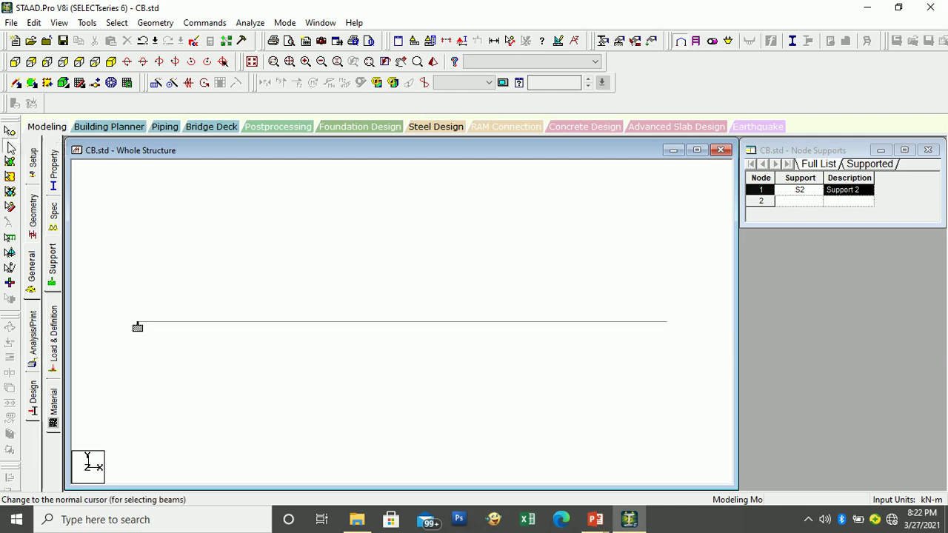
- Try selecting the beam with the beam cursor and its free end node with the node cursor
{"action": "left_click", "coordinate": [12, 178]}
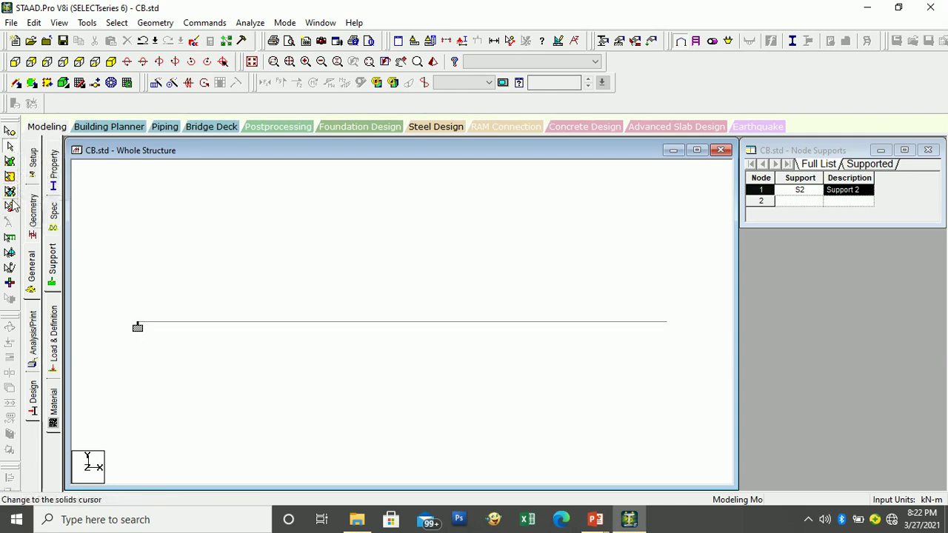
{"action": "left_click", "coordinate": [9, 146]}
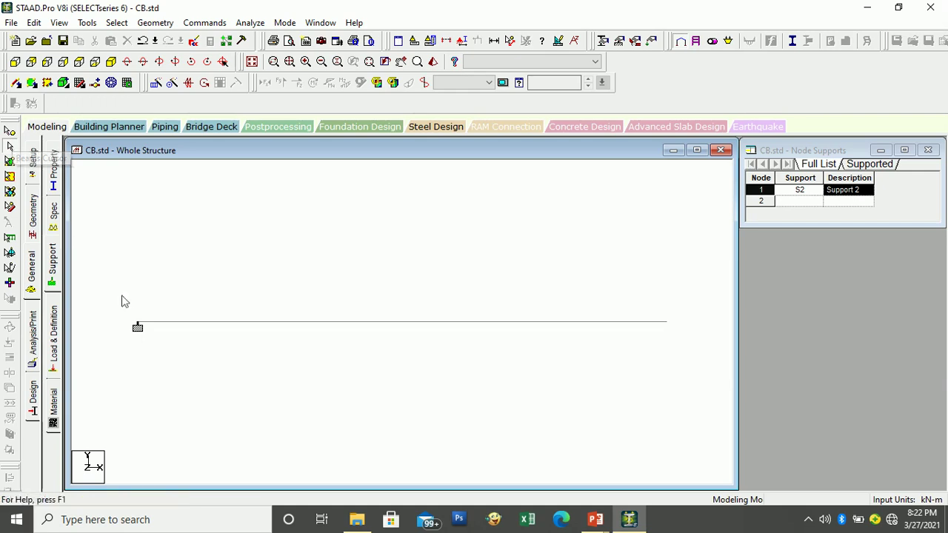
{"action": "left_click", "coordinate": [152, 326]}
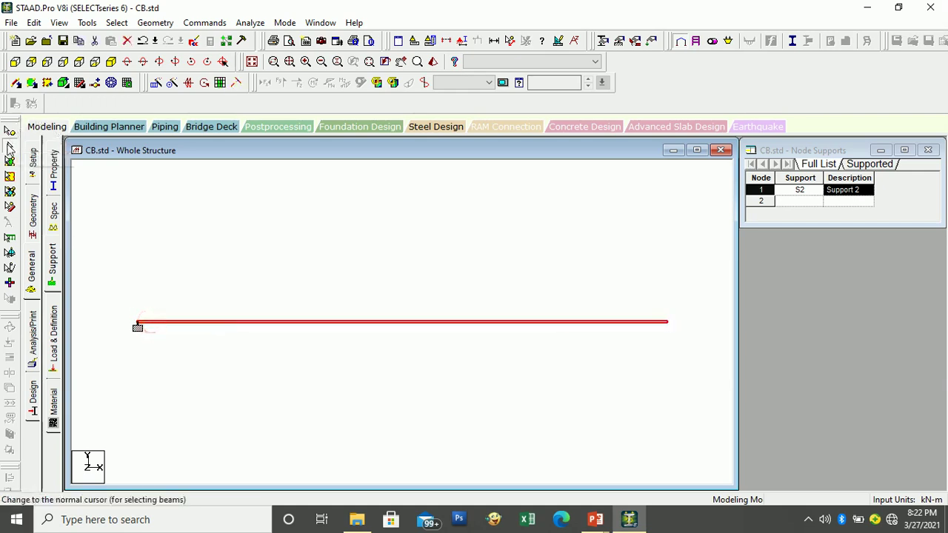
{"action": "left_click", "coordinate": [142, 284]}
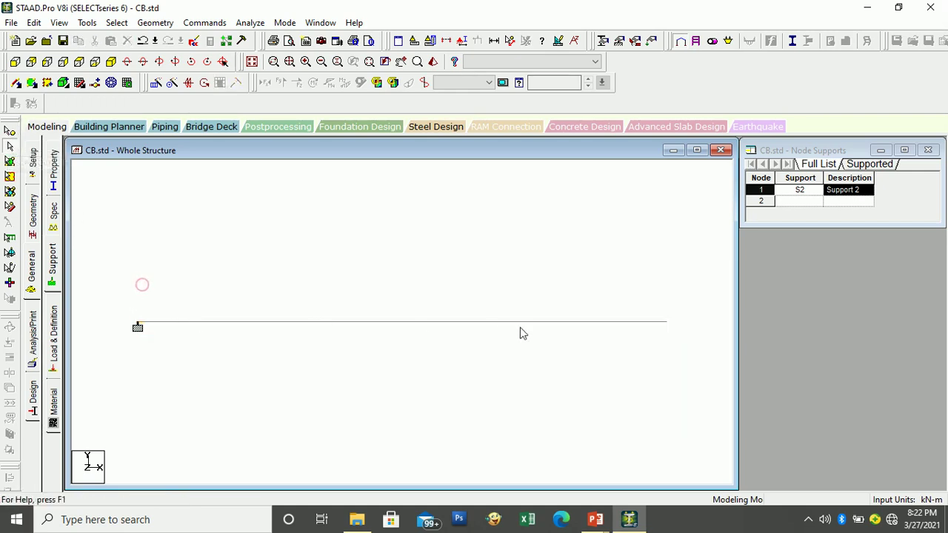
{"action": "left_click_drag", "start_coordinate": [626, 282], "coordinate": [665, 318]}
{"action": "left_click_drag", "start_coordinate": [119, 286], "coordinate": [243, 372]}
{"action": "left_click", "coordinate": [9, 131]}
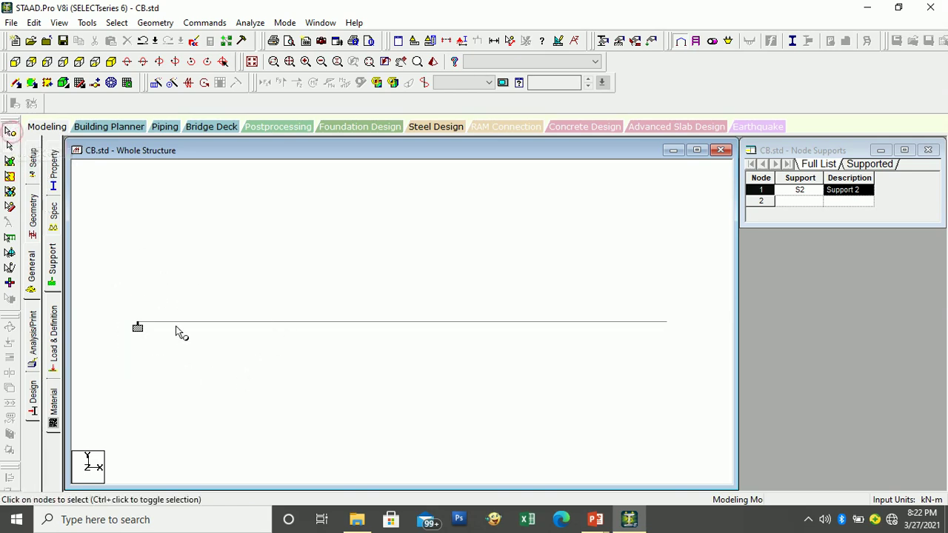
{"action": "left_click", "coordinate": [116, 305]}
{"action": "left_click", "coordinate": [666, 322]}
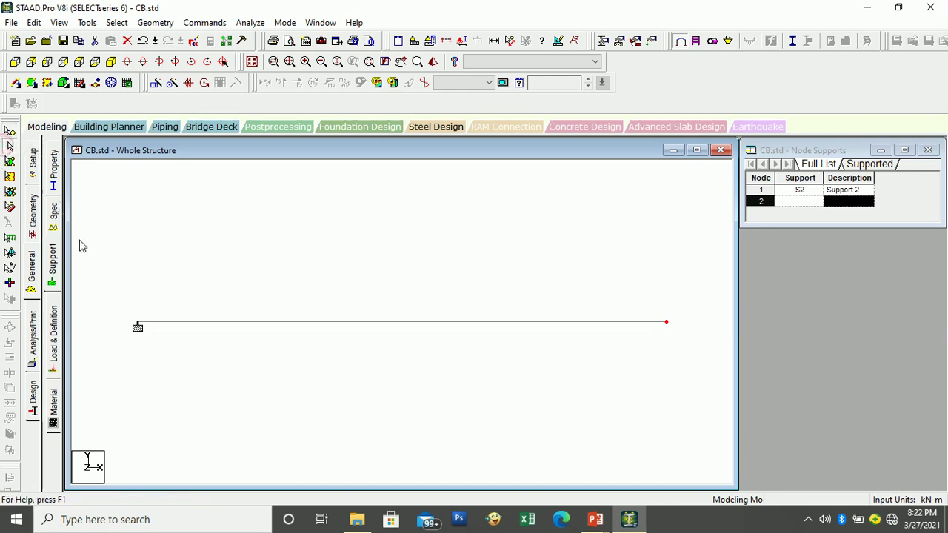
- Add primary load case 1 with loading type Dead and the title DL
{"action": "left_click", "coordinate": [54, 344]}
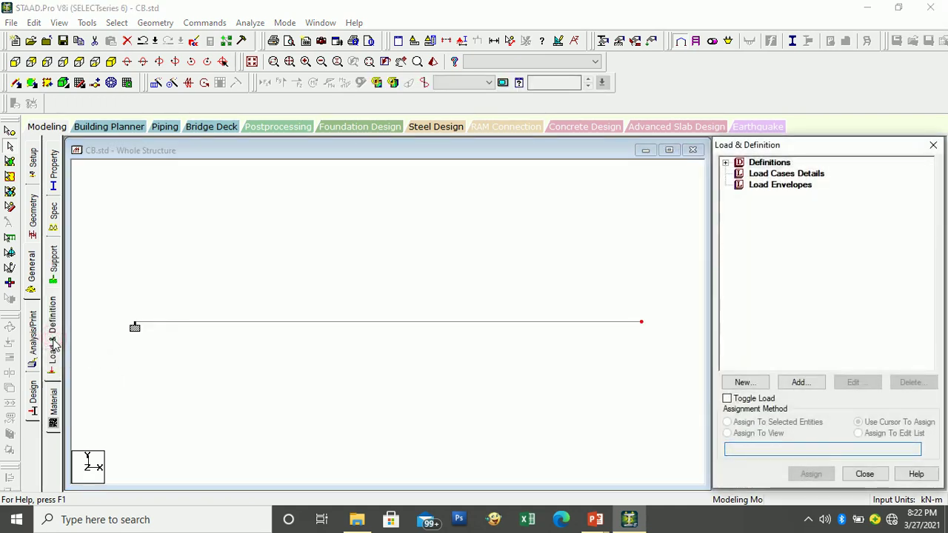
{"action": "left_click", "coordinate": [779, 174]}
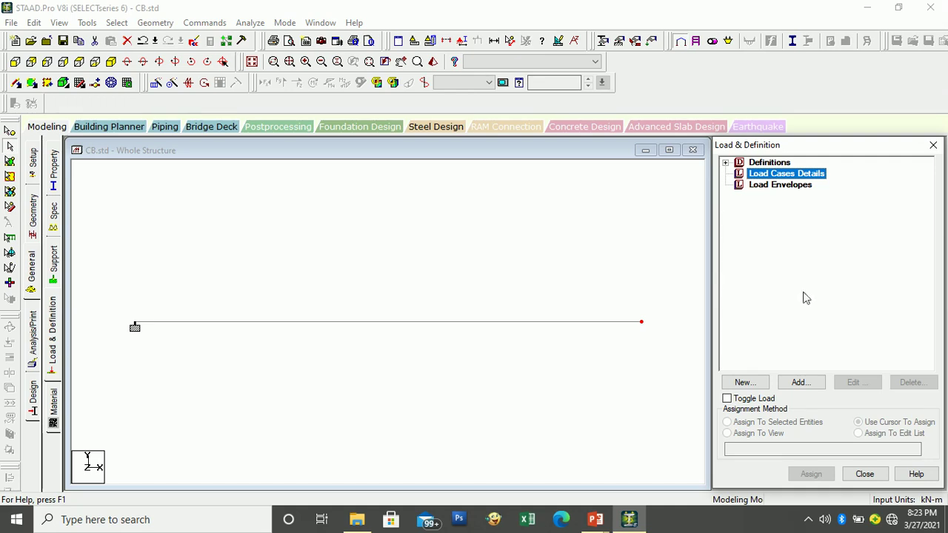
{"action": "left_click", "coordinate": [799, 385]}
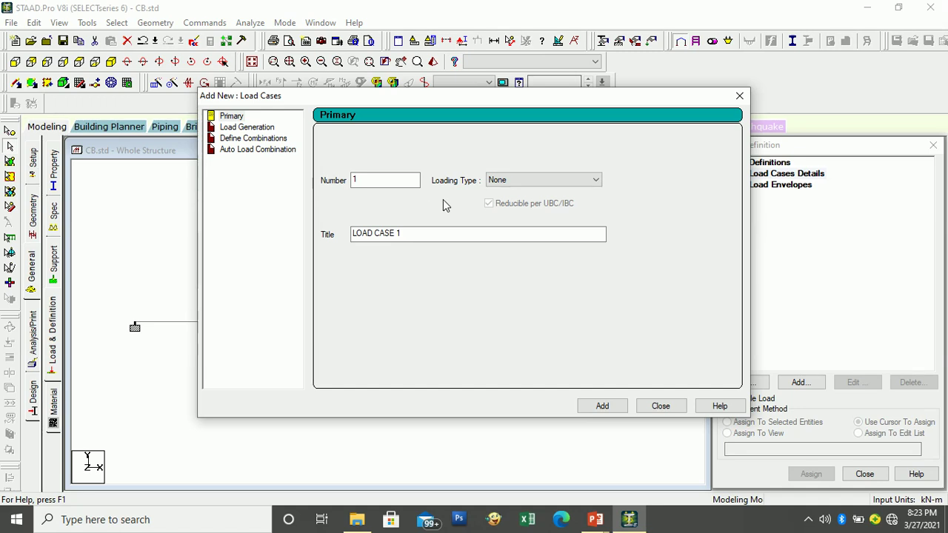
{"action": "left_click", "coordinate": [384, 178]}
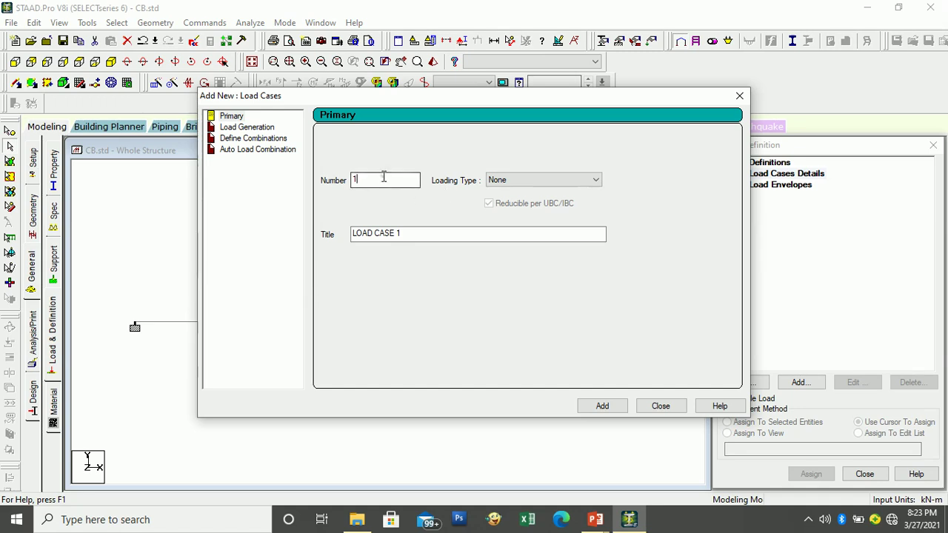
{"action": "left_click", "coordinate": [510, 181]}
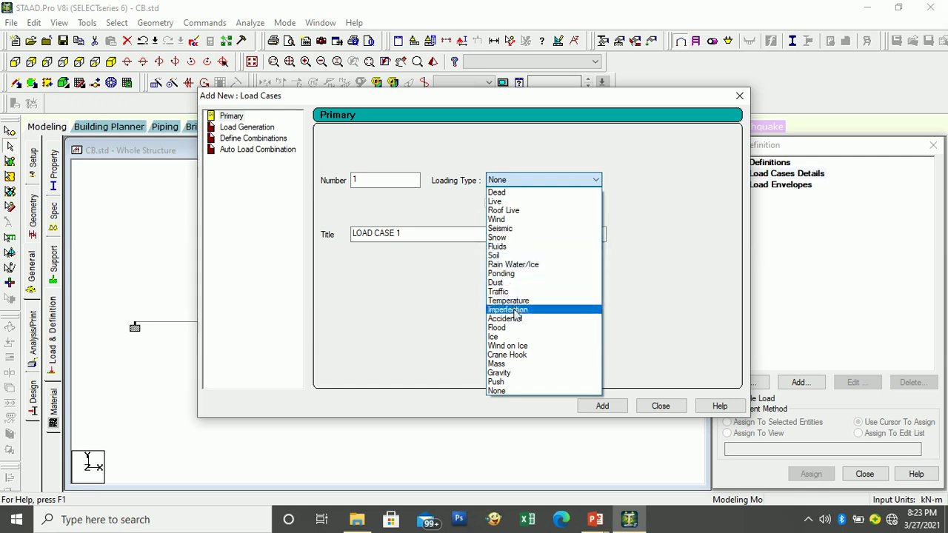
{"action": "left_click", "coordinate": [512, 194]}
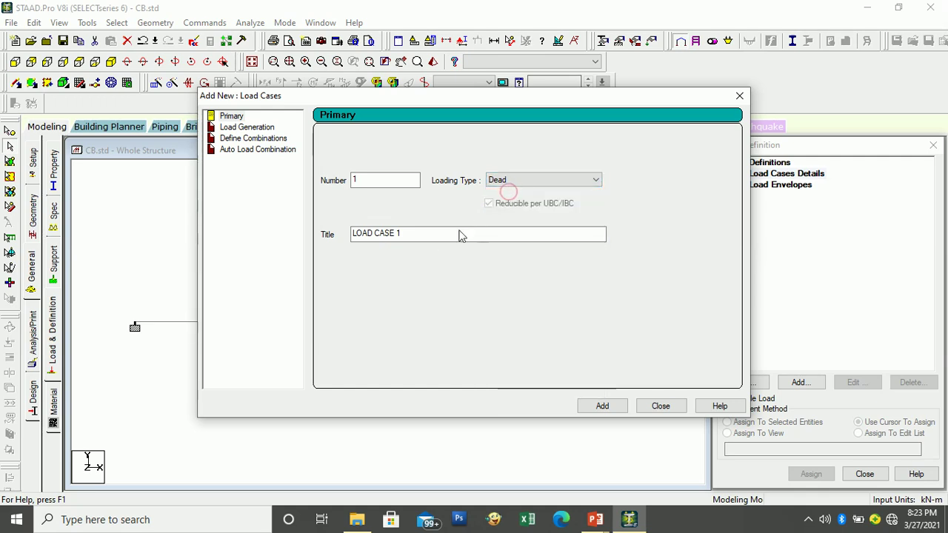
{"action": "left_click_drag", "start_coordinate": [419, 235], "coordinate": [346, 226]}
{"action": "type", "text": "DL"}
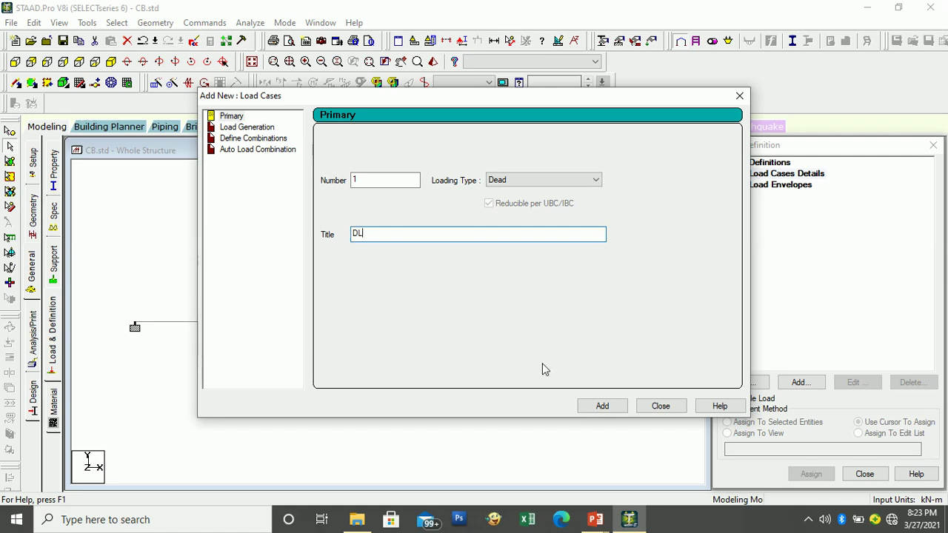
{"action": "left_click", "coordinate": [611, 405]}
- Add primary load case 2 with loading type Live and the title LL, and finish adding load cases
{"action": "left_click", "coordinate": [513, 180]}
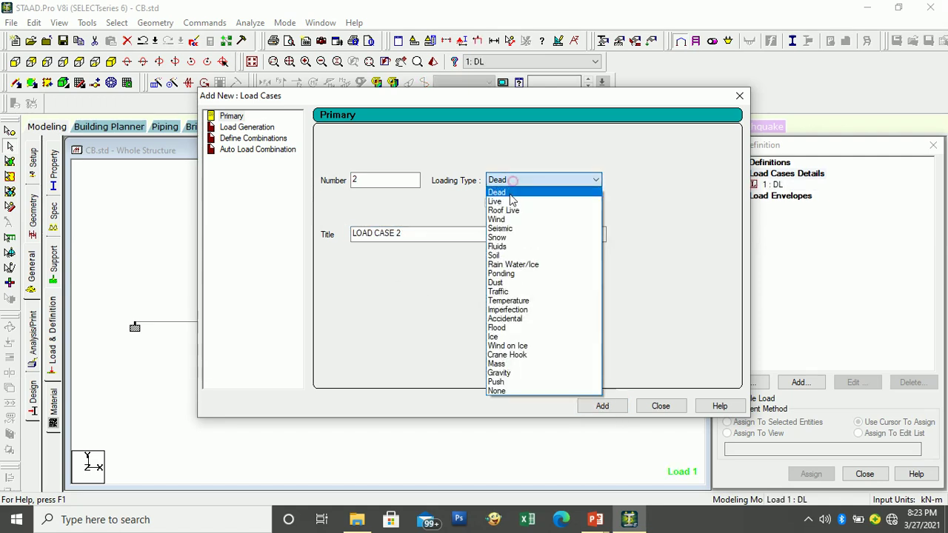
{"action": "left_click", "coordinate": [509, 201]}
{"action": "left_click_drag", "start_coordinate": [430, 239], "coordinate": [354, 240]}
{"action": "type", "text": "LL"}
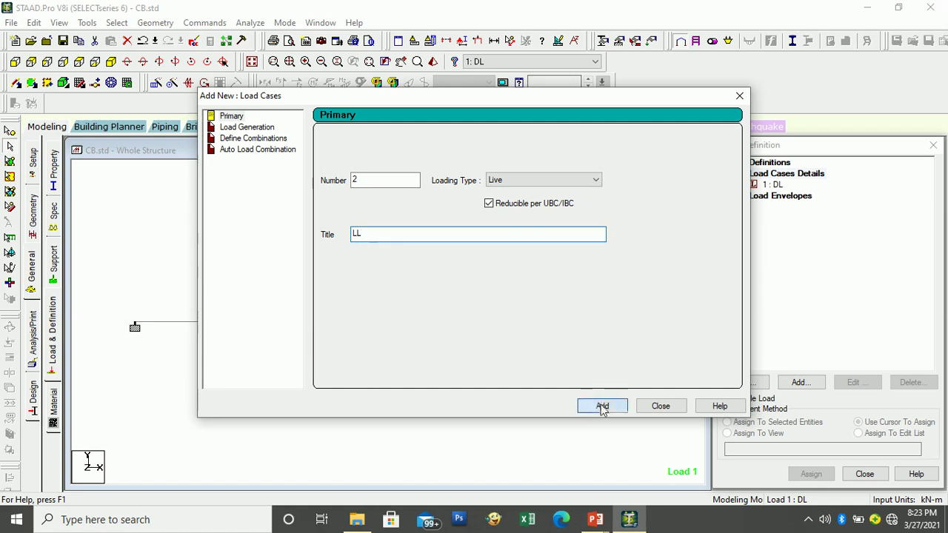
{"action": "left_click", "coordinate": [602, 407]}
{"action": "left_click", "coordinate": [659, 406]}
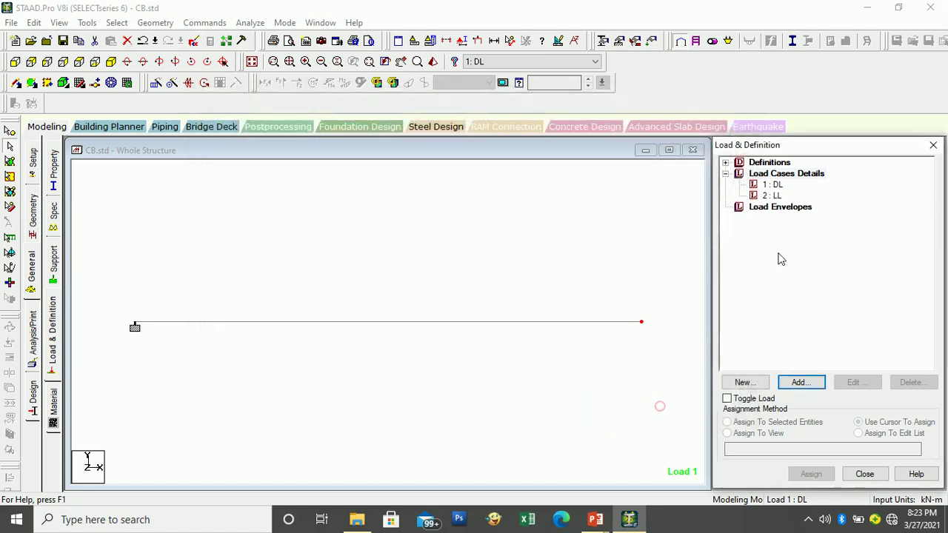
- Add a selfweight load in the Y direction with factor -1 to the DL load case
{"action": "left_click", "coordinate": [780, 188]}
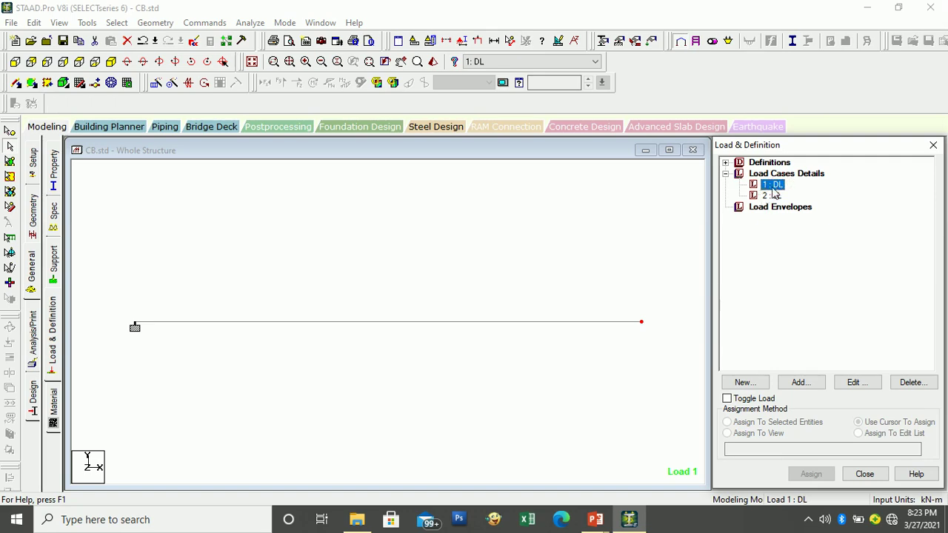
{"action": "left_click", "coordinate": [814, 382]}
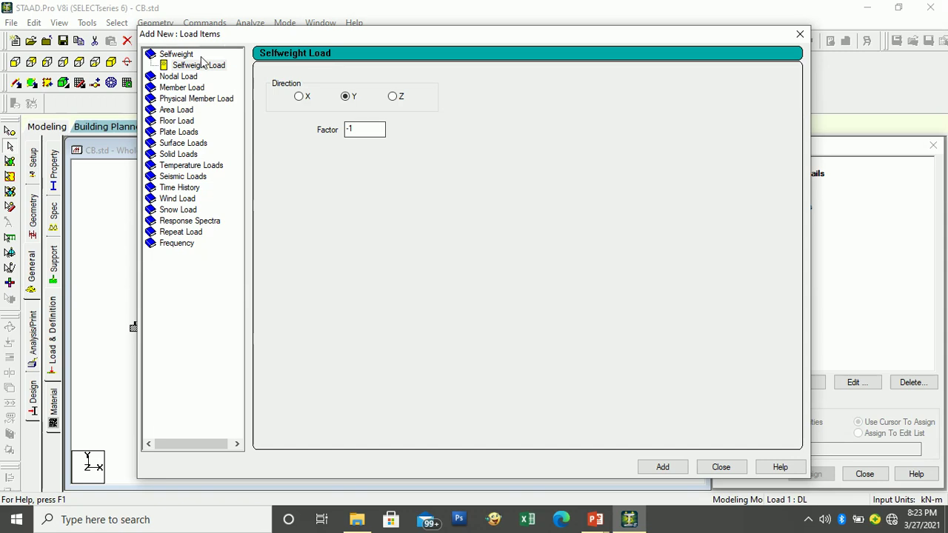
{"action": "double_click", "coordinate": [172, 56]}
{"action": "double_click", "coordinate": [172, 56]}
{"action": "left_click", "coordinate": [180, 66]}
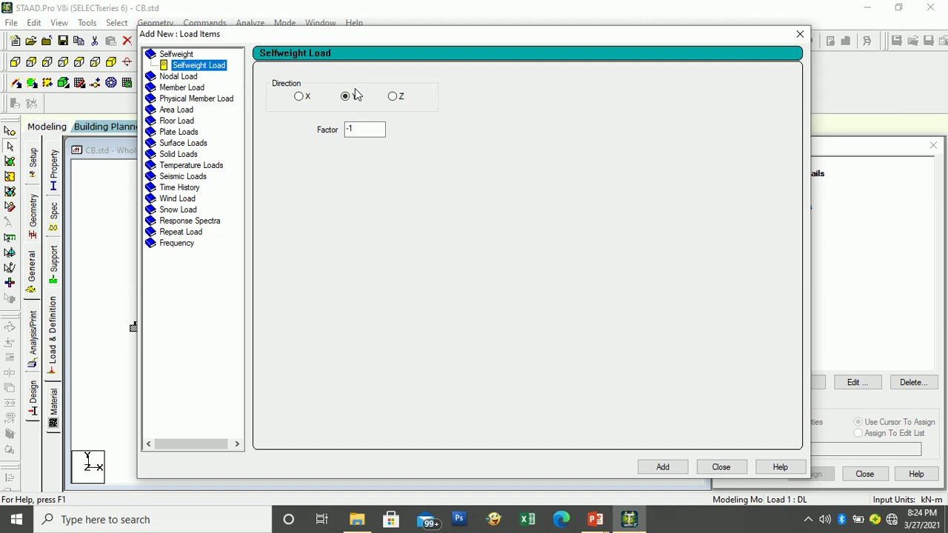
{"action": "left_click_drag", "start_coordinate": [356, 128], "coordinate": [337, 133]}
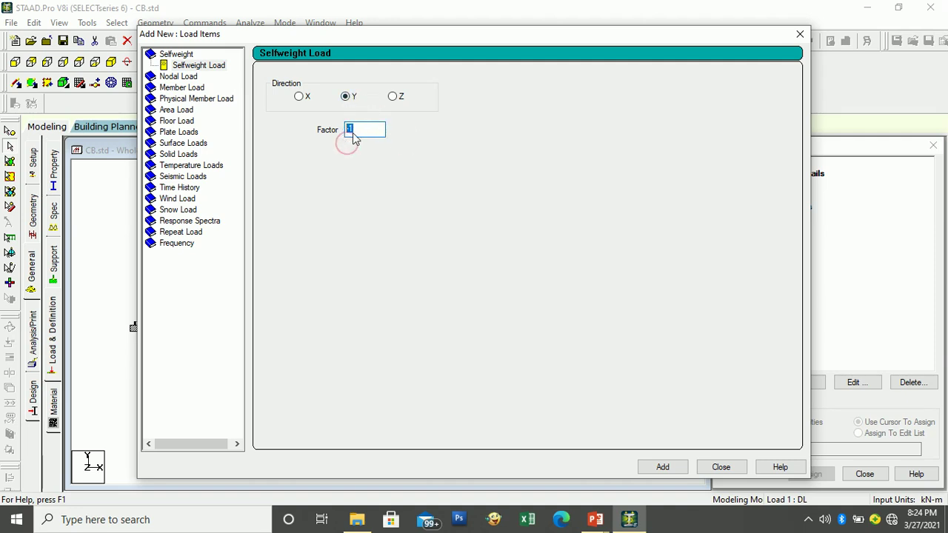
{"action": "left_click", "coordinate": [662, 468]}
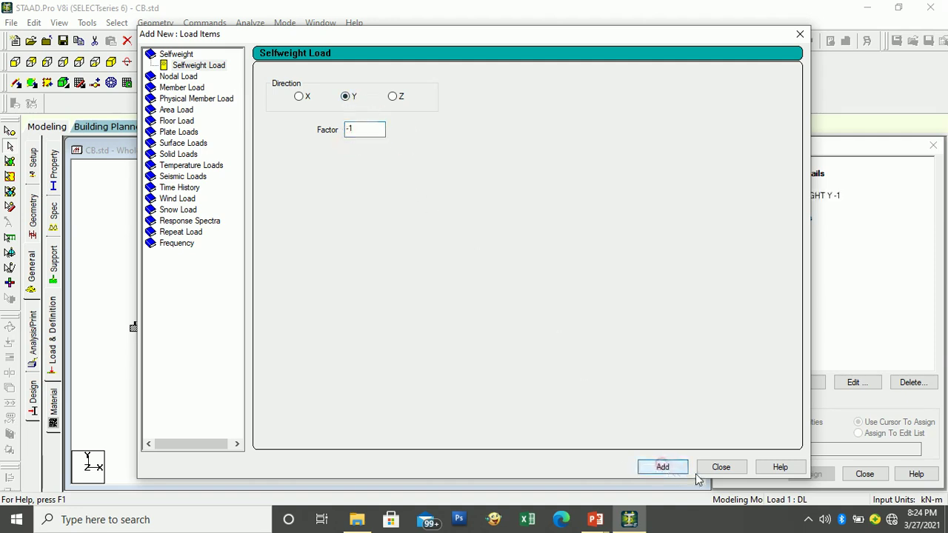
{"action": "left_click", "coordinate": [702, 468]}
- Assign the selfweight load of the DL case to the whole view and confirm the assignment
{"action": "left_click", "coordinate": [800, 196]}
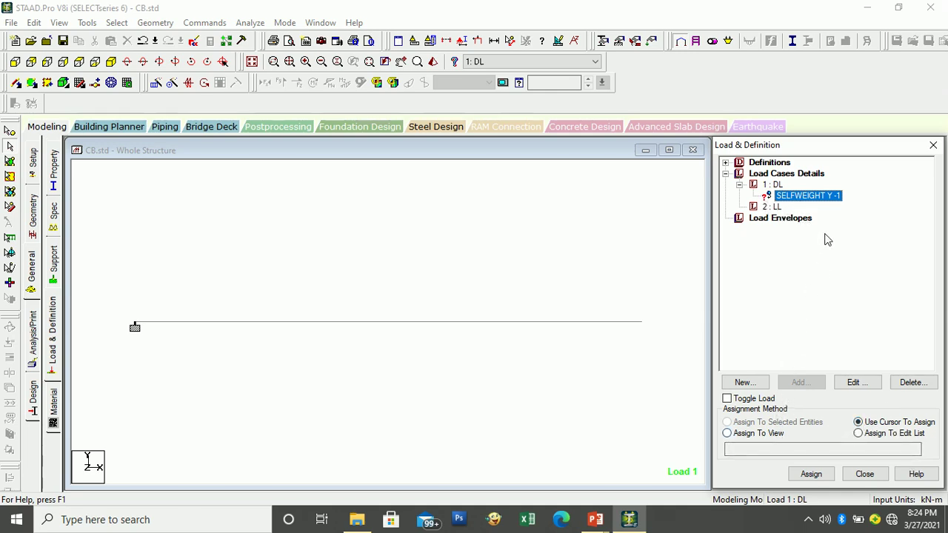
{"action": "left_click", "coordinate": [768, 435]}
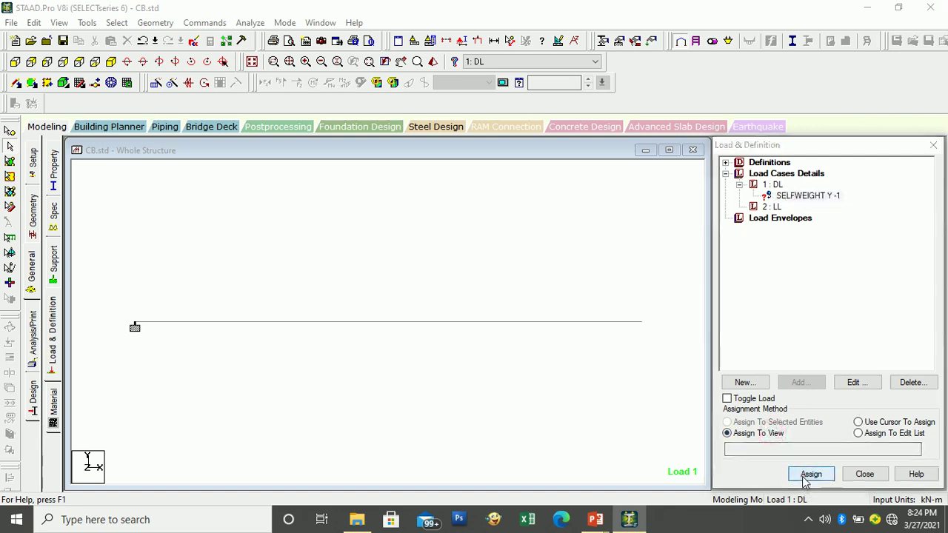
{"action": "left_click", "coordinate": [810, 474]}
{"action": "left_click", "coordinate": [835, 349]}
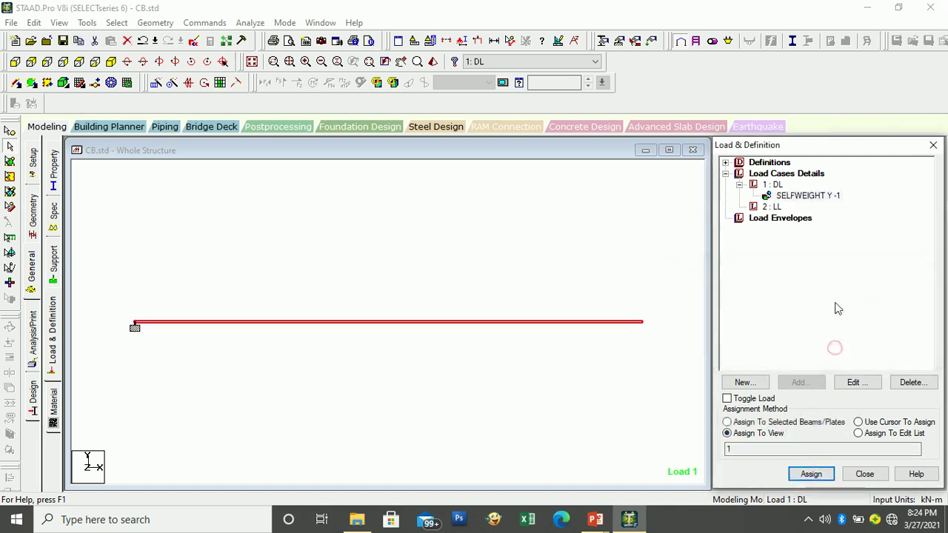
{"action": "left_click", "coordinate": [785, 197]}
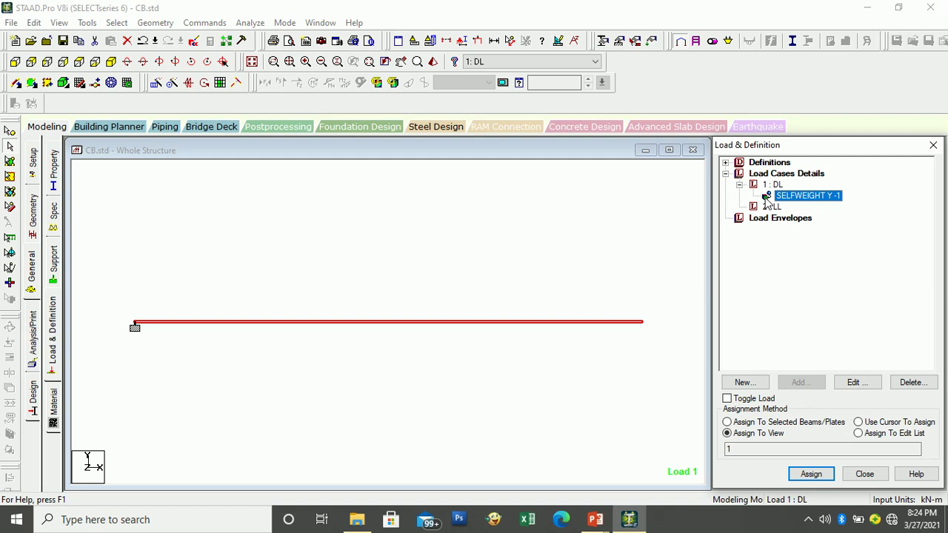
- Add a uniform member force of -3 kN/m in the GY direction to the LL load case
{"action": "left_click", "coordinate": [771, 208]}
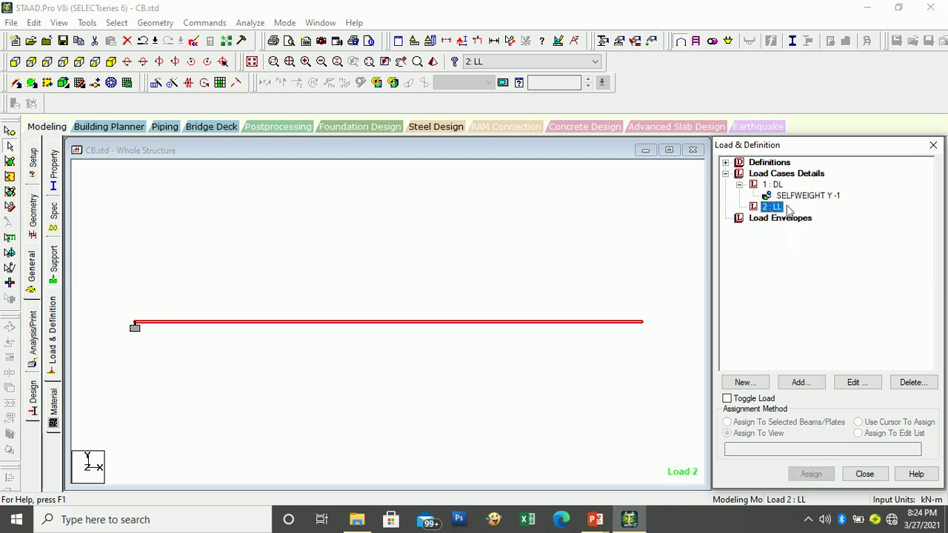
{"action": "left_click", "coordinate": [800, 385]}
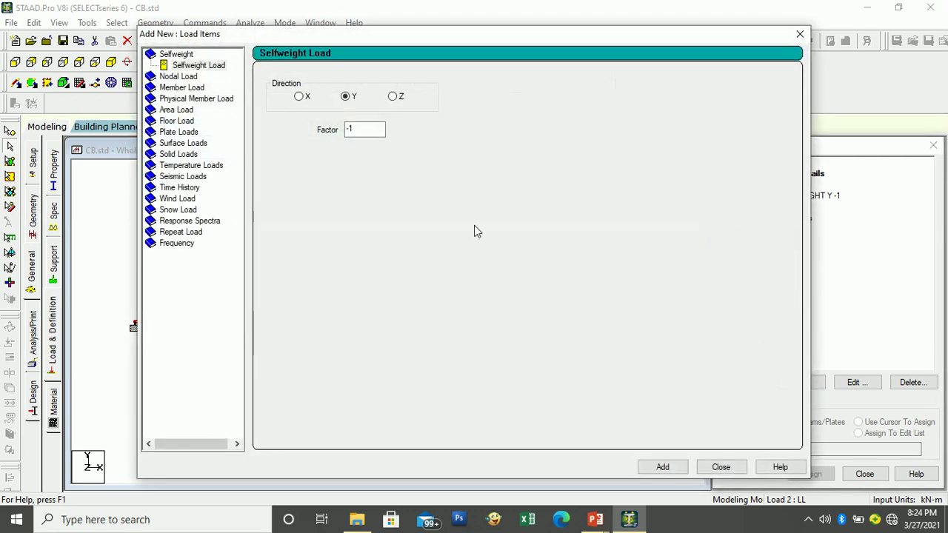
{"action": "left_click", "coordinate": [182, 88]}
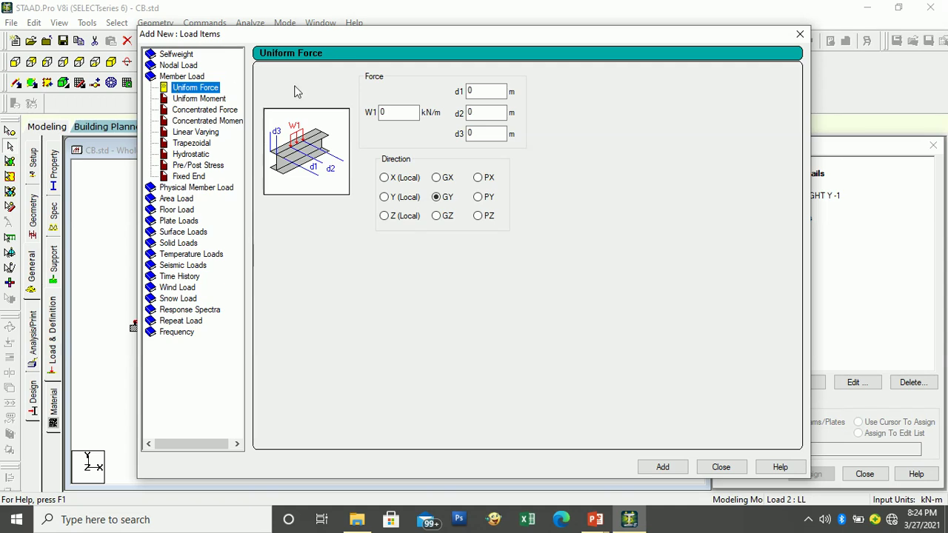
{"action": "double_click", "coordinate": [395, 111]}
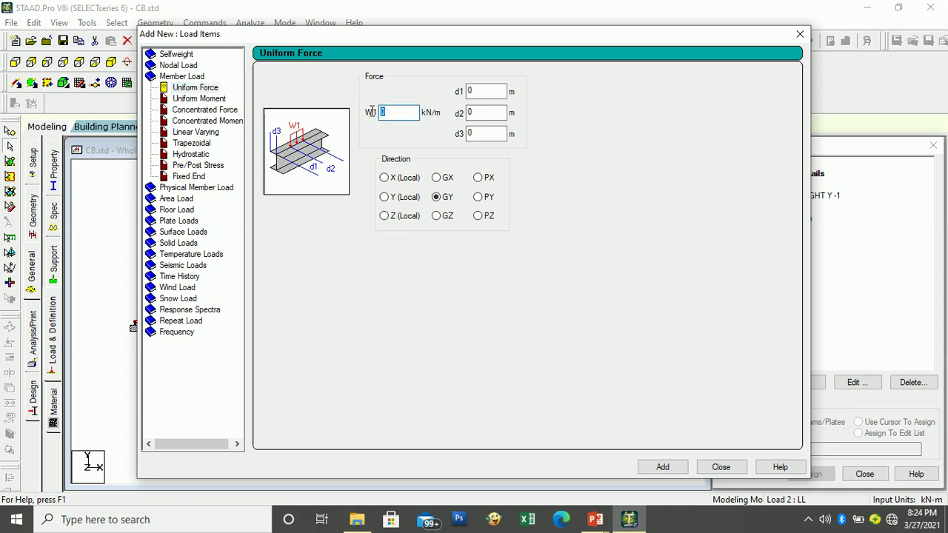
{"action": "type", "text": "-3"}
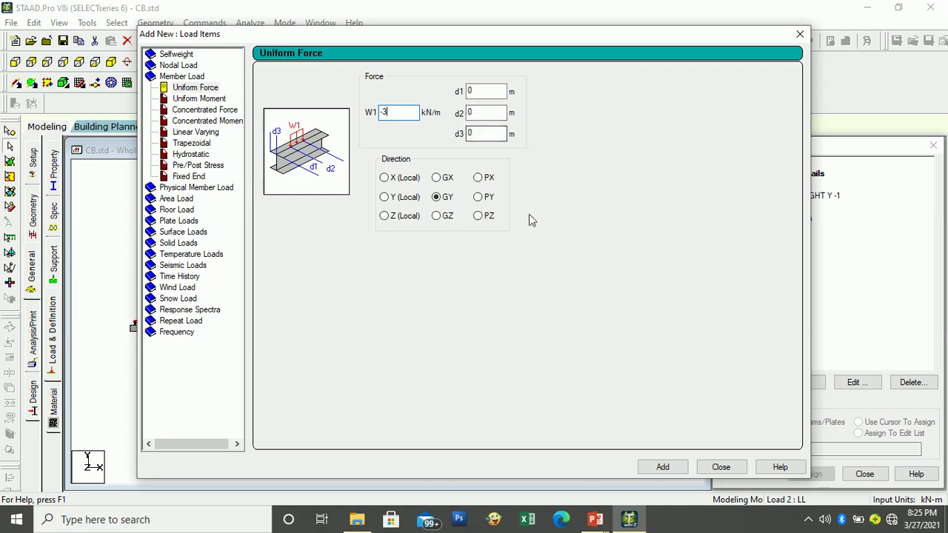
{"action": "left_click", "coordinate": [663, 468]}
{"action": "left_click", "coordinate": [721, 467]}
- Assign the uniform force of the LL case to the selected beam and confirm the assignment
{"action": "left_click", "coordinate": [783, 218]}
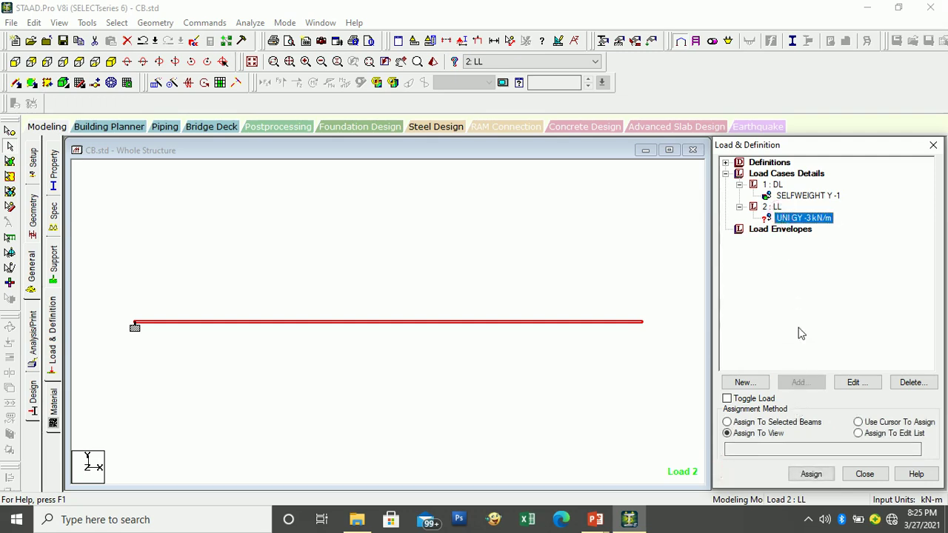
{"action": "left_click", "coordinate": [802, 424]}
{"action": "left_click", "coordinate": [807, 222]}
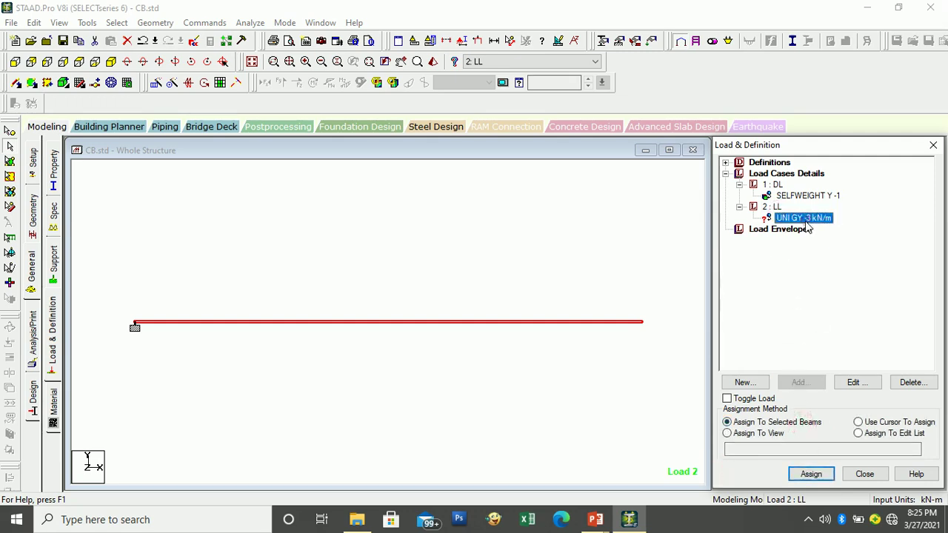
{"action": "left_click", "coordinate": [811, 474]}
{"action": "left_click", "coordinate": [831, 350]}
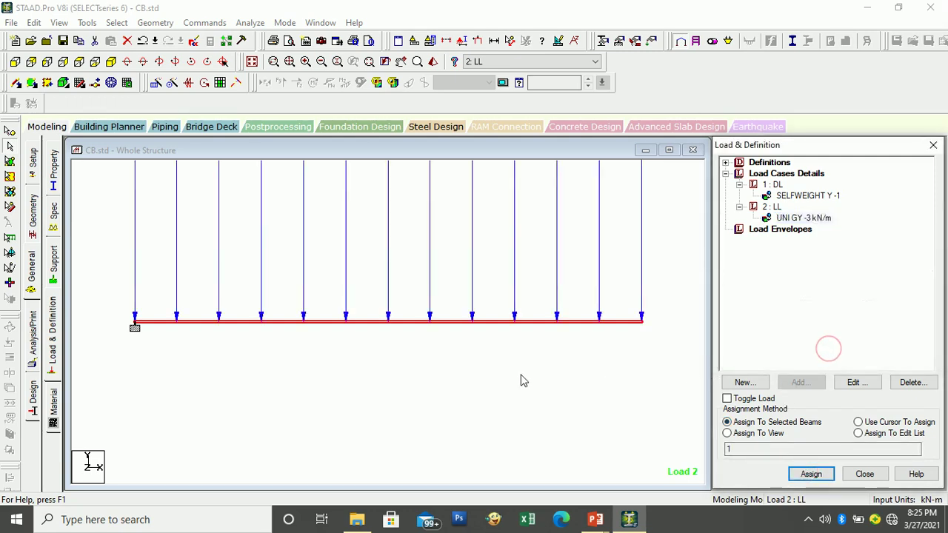
{"action": "left_click", "coordinate": [825, 519]}
{"action": "left_click", "coordinate": [772, 531]}
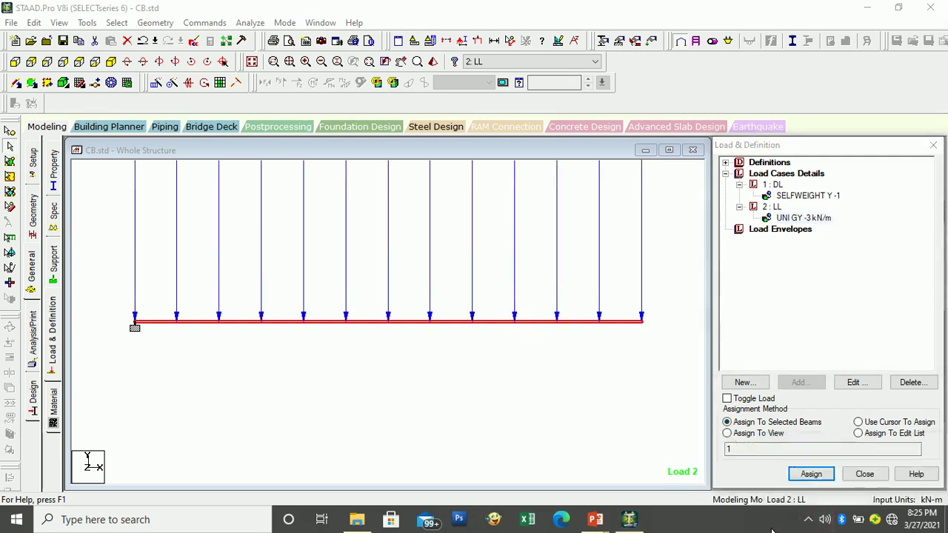
- Turn on the load value labels in the structure diagram
{"action": "scroll", "coordinate": [548, 392], "scroll_direction": "down", "scroll_amount": 3}
{"action": "scroll", "coordinate": [535, 343], "scroll_direction": "up", "scroll_amount": 1}
{"action": "left_click_drag", "start_coordinate": [599, 154], "coordinate": [593, 139]}
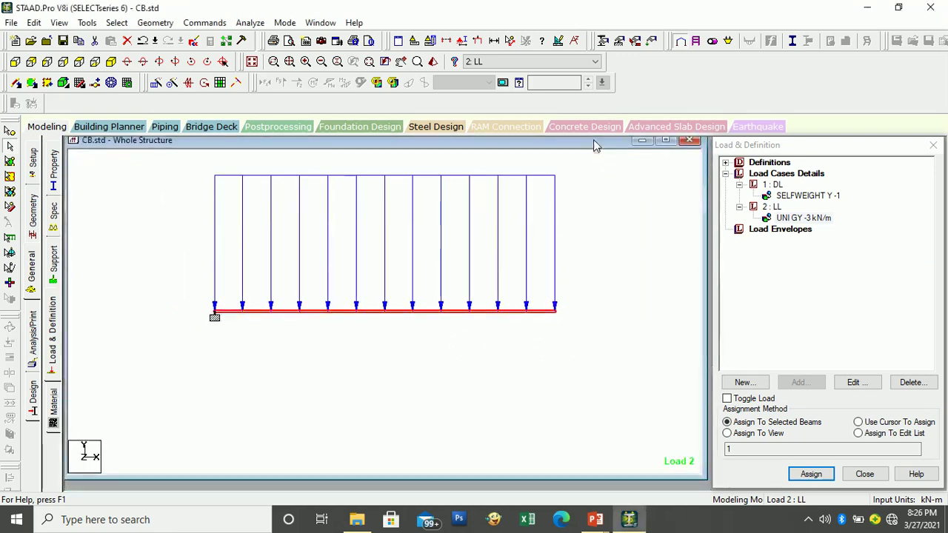
{"action": "scroll", "coordinate": [536, 322], "scroll_direction": "down", "scroll_amount": 1}
{"action": "scroll", "coordinate": [523, 271], "scroll_direction": "down", "scroll_amount": 1}
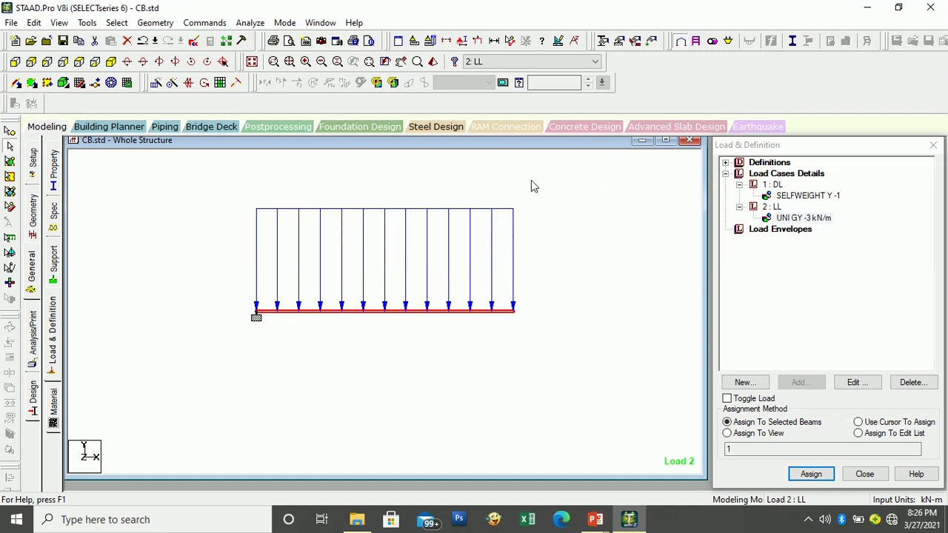
{"action": "left_click", "coordinate": [466, 44]}
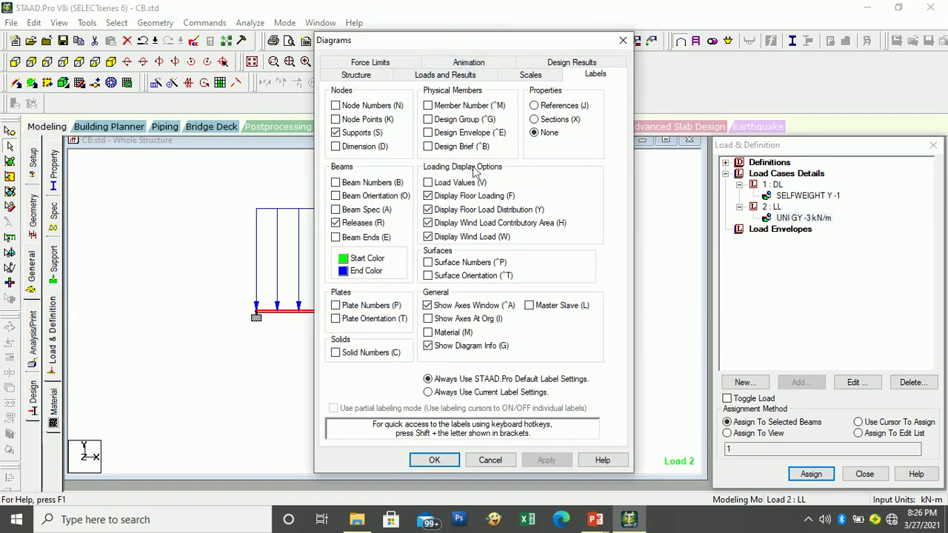
{"action": "left_click", "coordinate": [428, 183]}
{"action": "left_click", "coordinate": [547, 460]}
{"action": "left_click", "coordinate": [434, 460]}
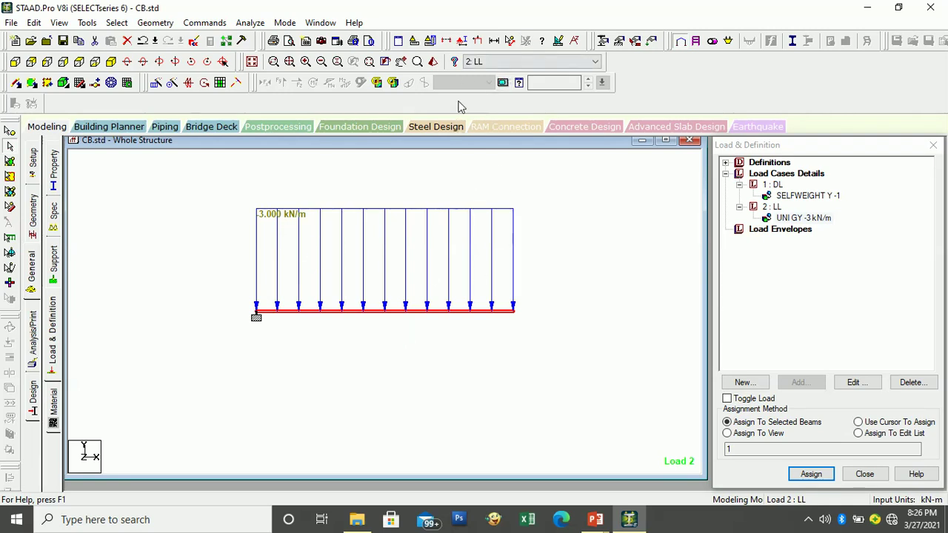
- Display the length dimension on the selected beam, and accept the auto save of the modified structure
{"action": "left_click", "coordinate": [494, 42]}
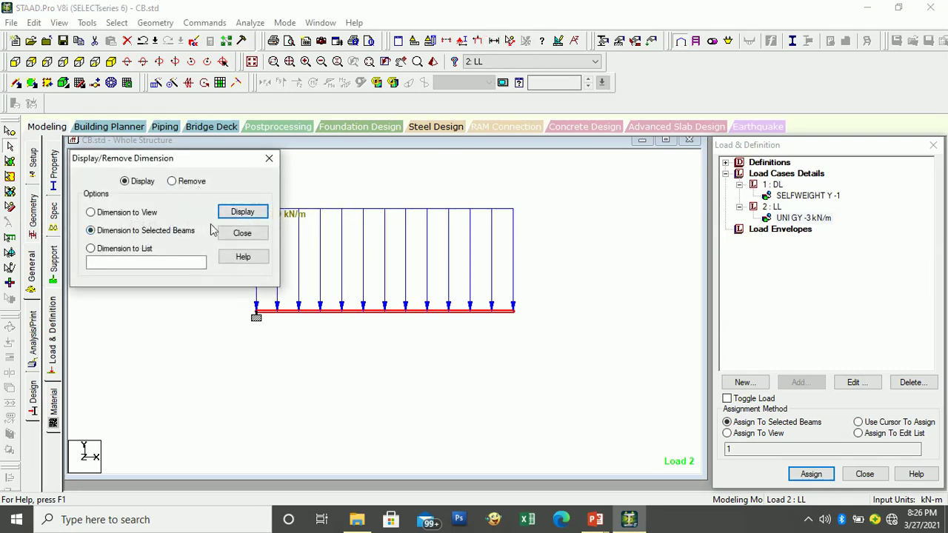
{"action": "left_click", "coordinate": [233, 215]}
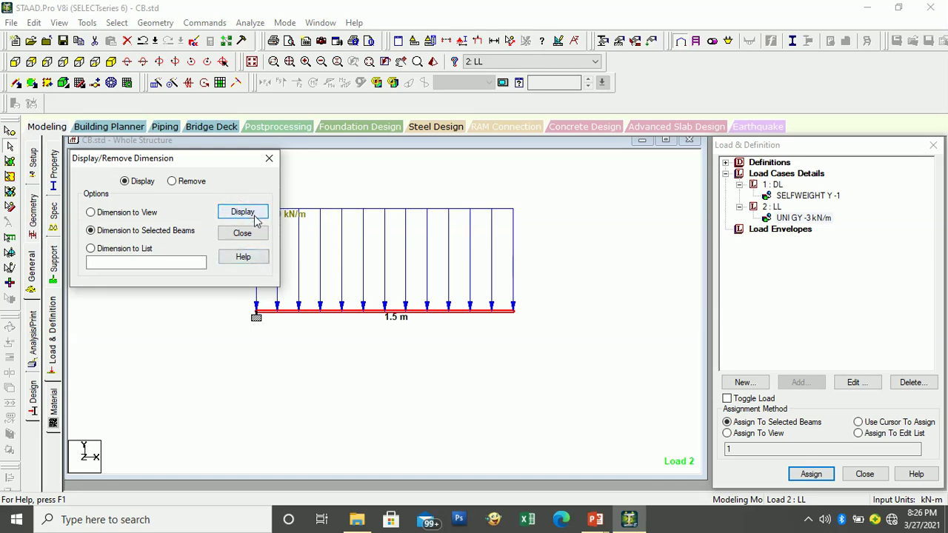
{"action": "left_click", "coordinate": [269, 158]}
{"action": "left_click", "coordinate": [263, 163]}
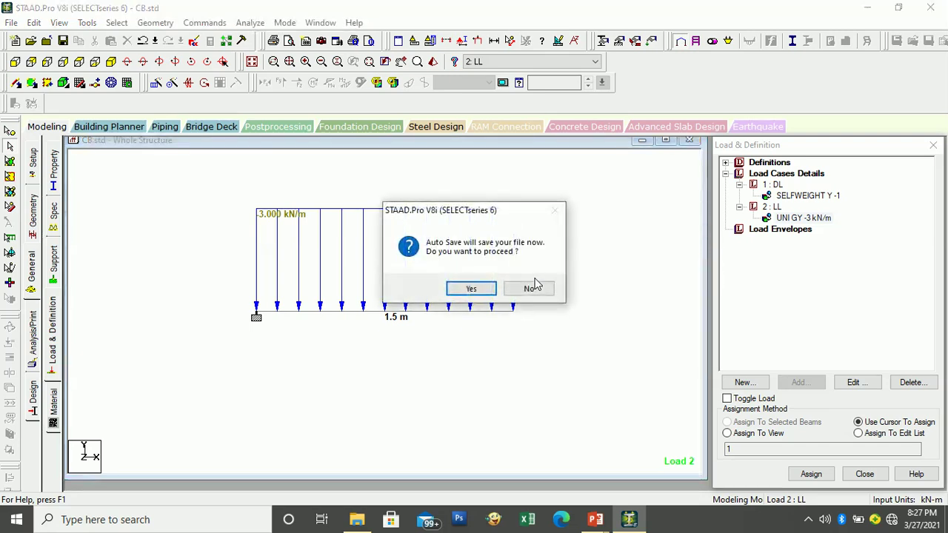
{"action": "left_click", "coordinate": [470, 290]}
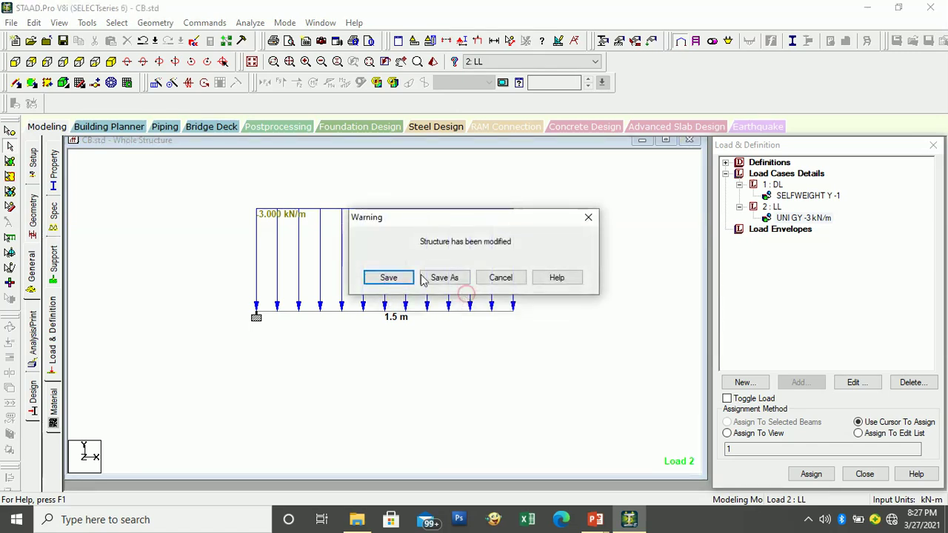
{"action": "left_click", "coordinate": [398, 278]}
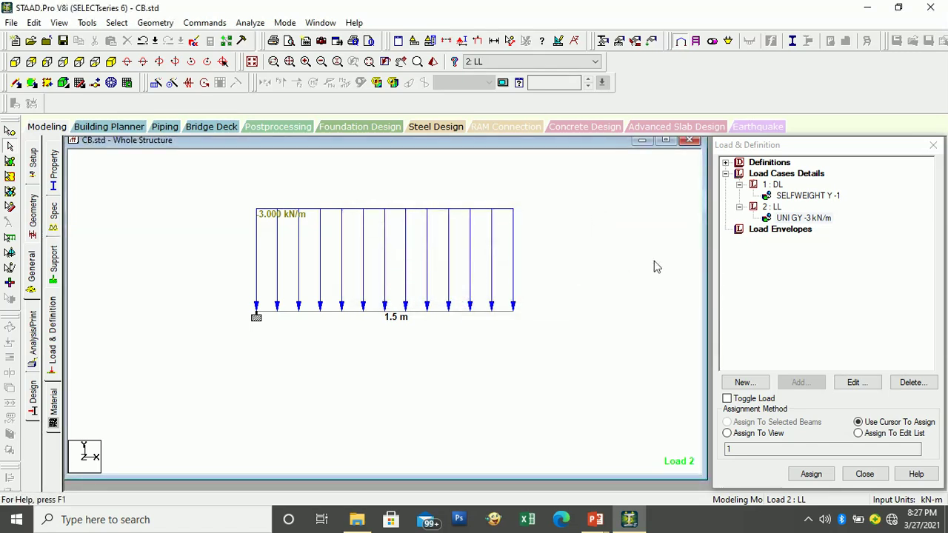
- Start defining load combination 3 of type Normal and name it COMBINATION LOAD
{"action": "left_click", "coordinate": [776, 175]}
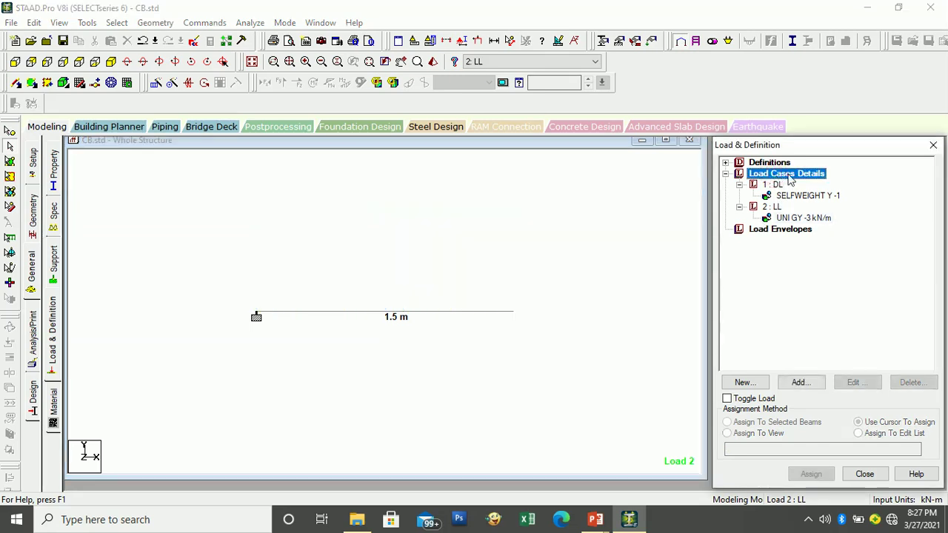
{"action": "left_click", "coordinate": [800, 383]}
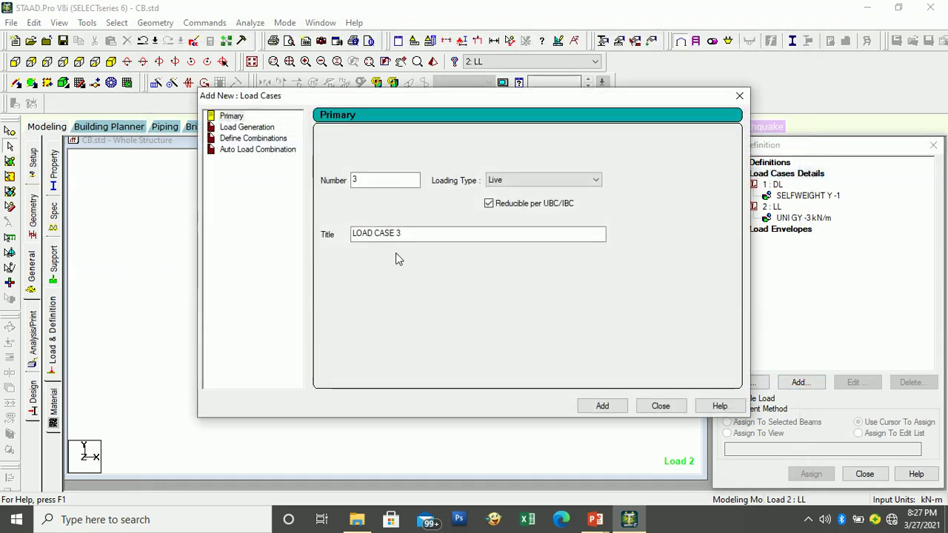
{"action": "left_click", "coordinate": [238, 142]}
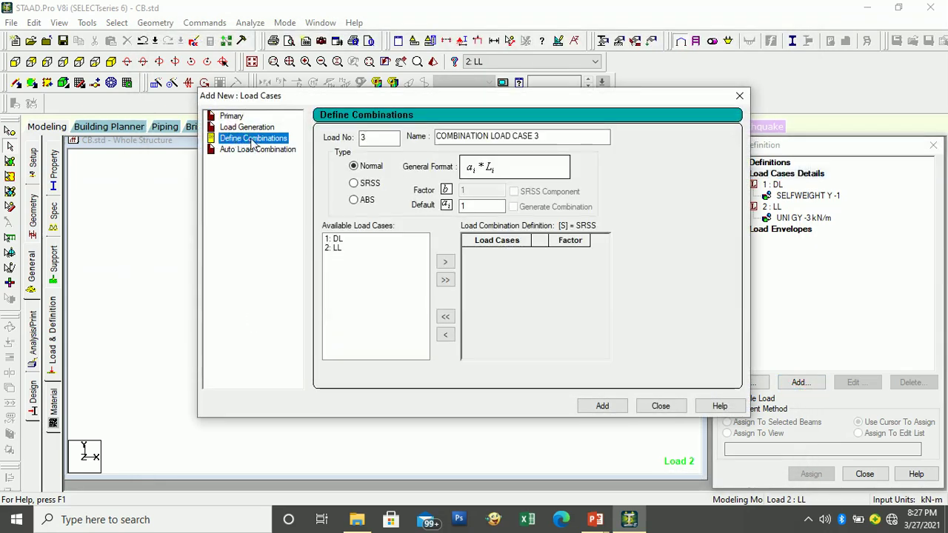
{"action": "left_click_drag", "start_coordinate": [548, 137], "coordinate": [514, 140]}
{"action": "left_click", "coordinate": [546, 137]}
{"action": "key", "text": "BackSpace"}
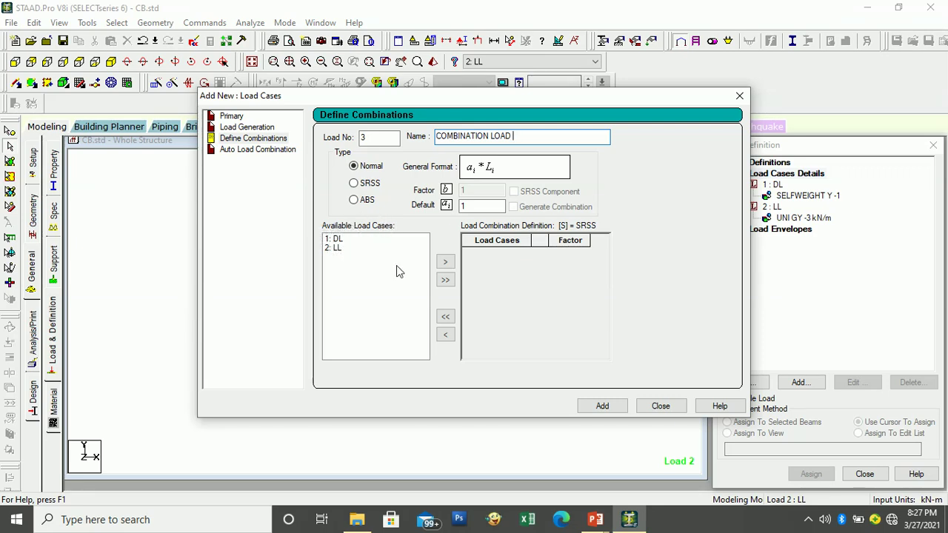
- Include both the DL and LL cases with a factor of 1.5 and add the load combination
{"action": "left_click", "coordinate": [467, 206]}
{"action": "type", "text": ".5"}
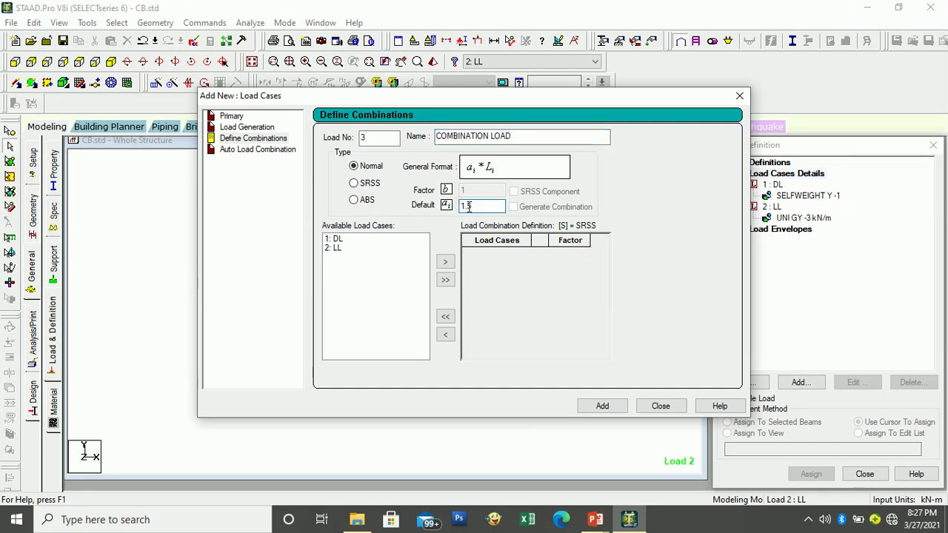
{"action": "left_click", "coordinate": [340, 249]}
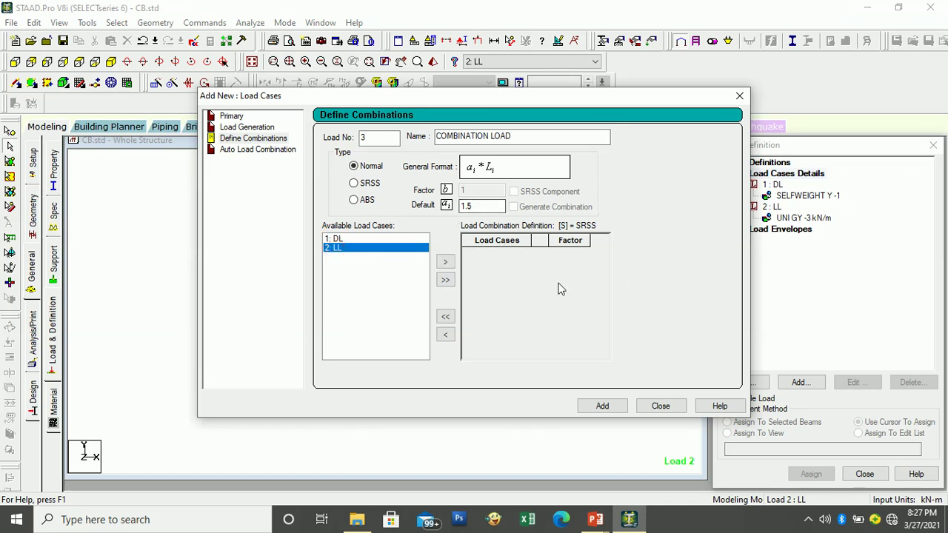
{"action": "left_click", "coordinate": [445, 280]}
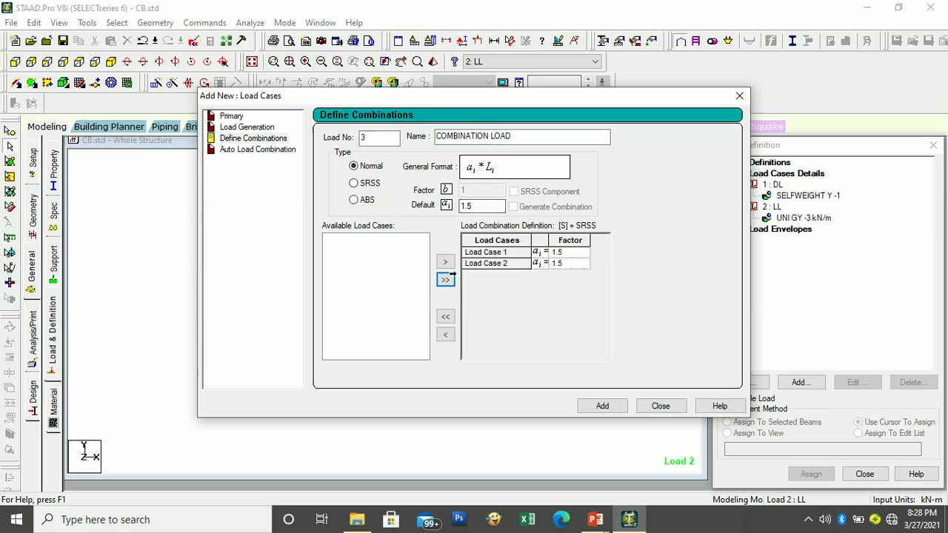
{"action": "left_click", "coordinate": [617, 411]}
{"action": "left_click", "coordinate": [640, 407]}
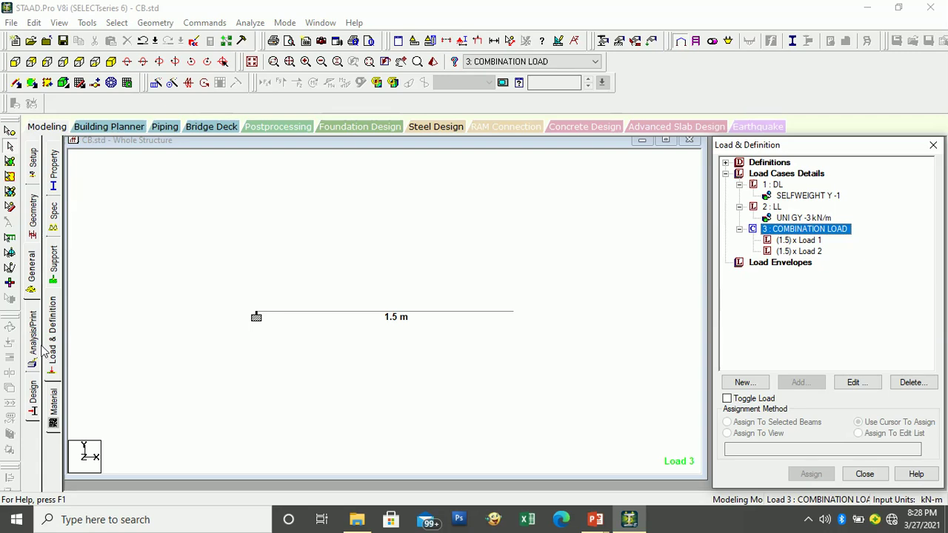
- Add a Perform Analysis command with the print option All to the analysis commands
{"action": "left_click", "coordinate": [34, 178]}
{"action": "left_click", "coordinate": [33, 209]}
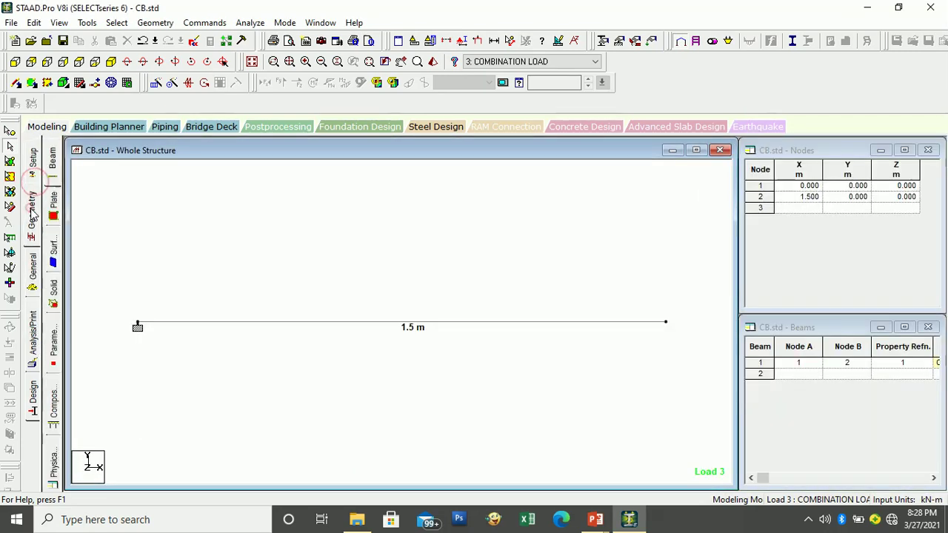
{"action": "left_click", "coordinate": [32, 255]}
{"action": "left_click", "coordinate": [34, 339]}
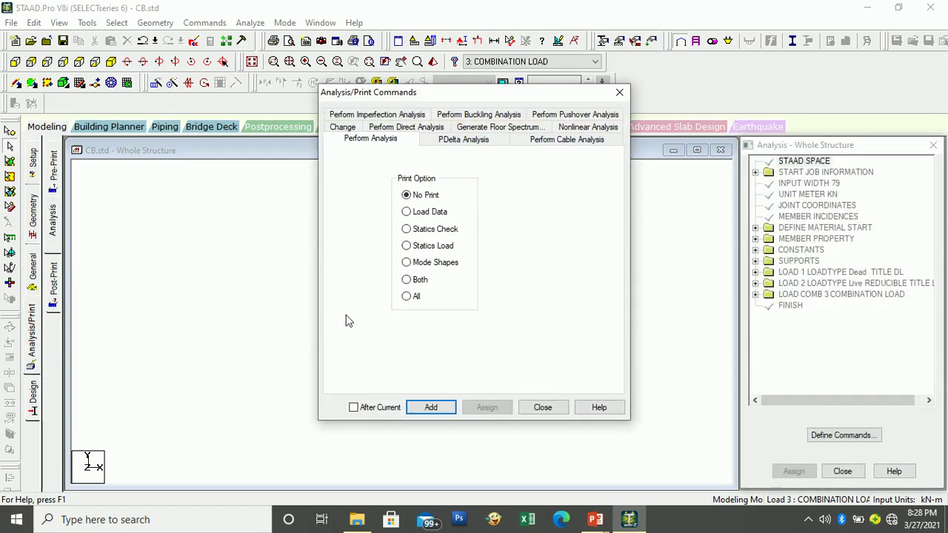
{"action": "left_click", "coordinate": [407, 297]}
{"action": "left_click", "coordinate": [443, 408]}
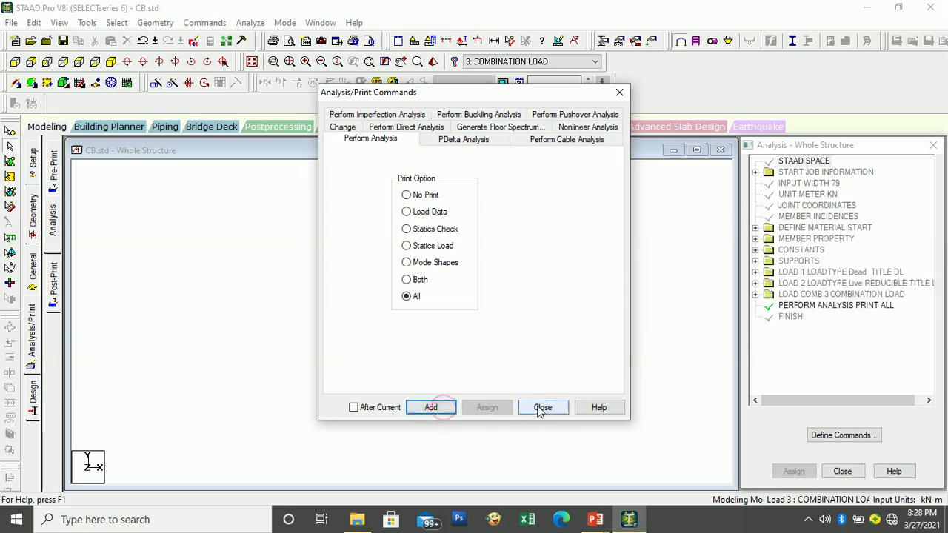
{"action": "left_click", "coordinate": [542, 408]}
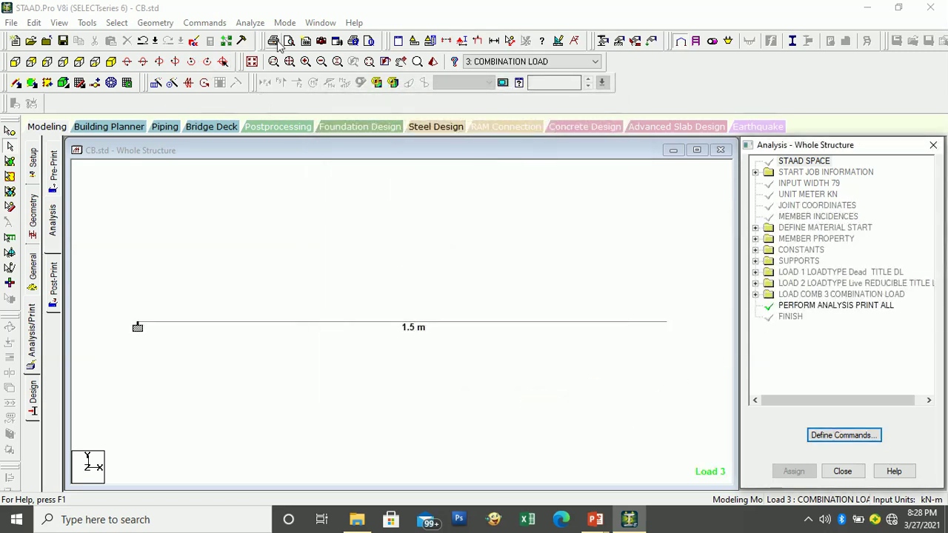
- Save the modified structure, run the analysis and open its output file
{"action": "left_click", "coordinate": [250, 23]}
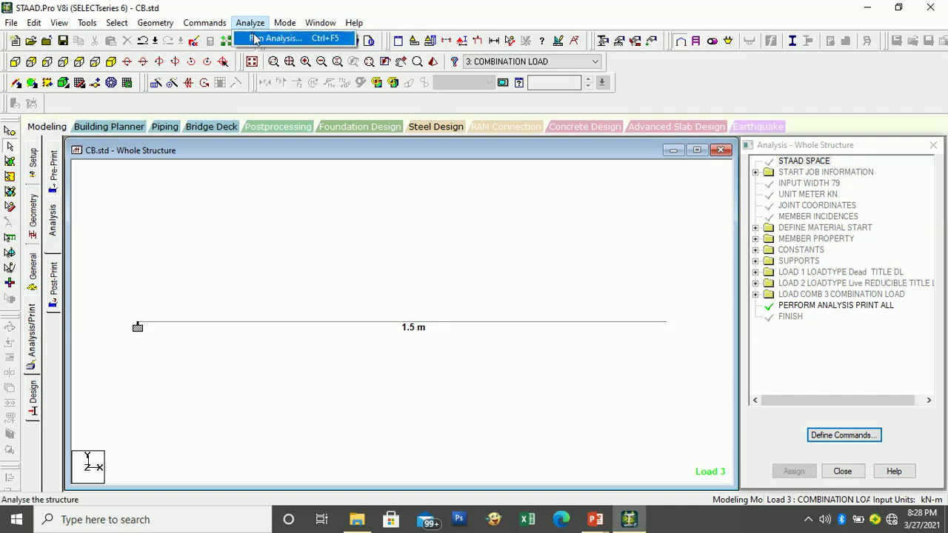
{"action": "left_click", "coordinate": [255, 39]}
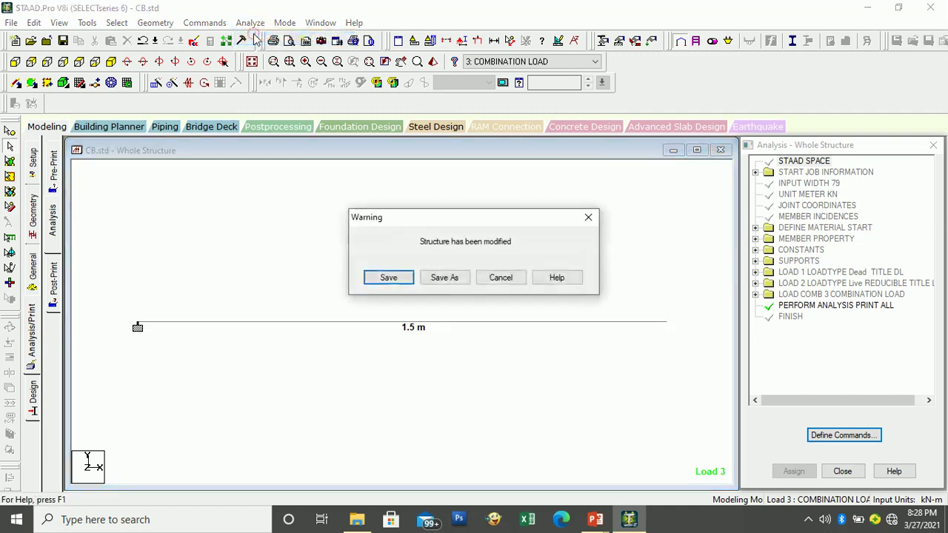
{"action": "left_click", "coordinate": [387, 277]}
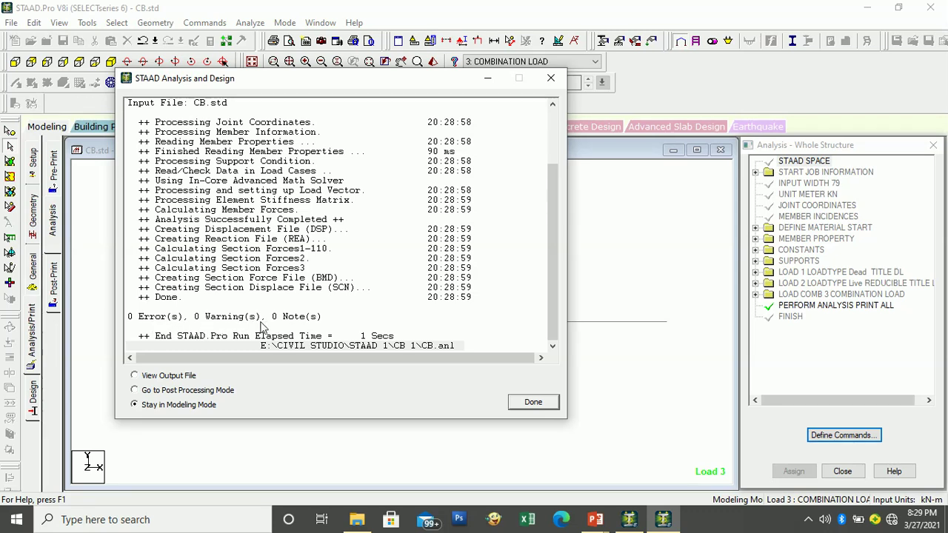
{"action": "left_click", "coordinate": [169, 376]}
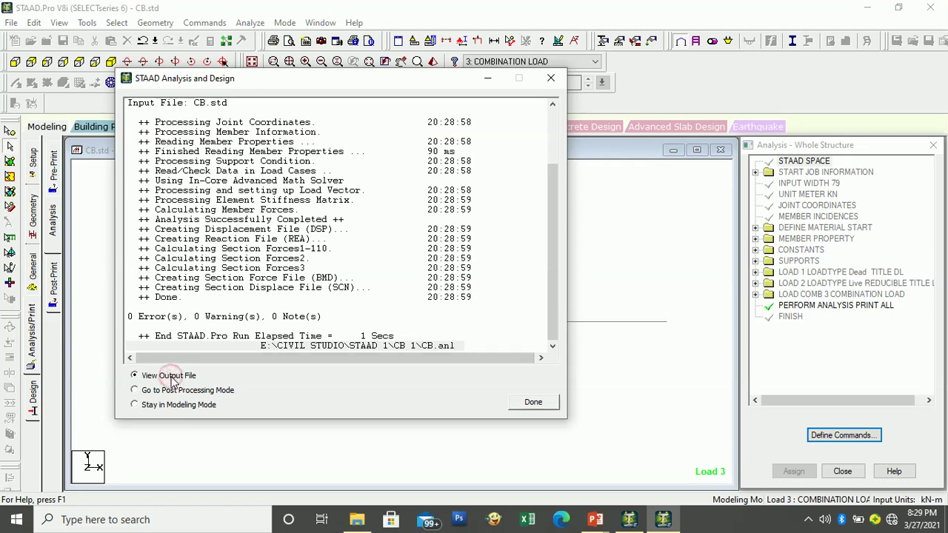
{"action": "left_click", "coordinate": [534, 401]}
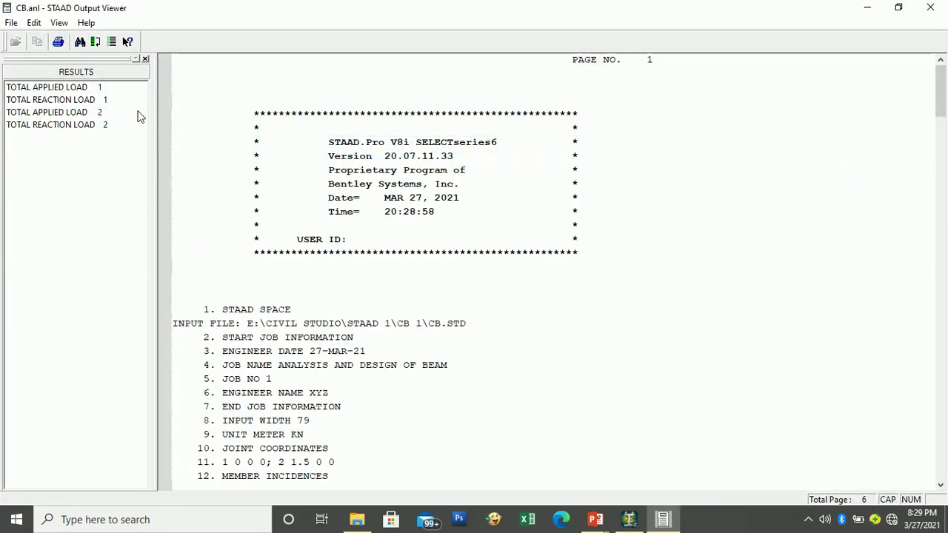
- Review the analysis output file through to the load, reaction and displacement summaries, and close it
{"action": "scroll", "coordinate": [141, 117], "scroll_direction": "down", "scroll_amount": 1}
{"action": "scroll", "coordinate": [428, 252], "scroll_direction": "down", "scroll_amount": 17}
{"action": "scroll", "coordinate": [411, 255], "scroll_direction": "down", "scroll_amount": 20}
{"action": "scroll", "coordinate": [406, 248], "scroll_direction": "down", "scroll_amount": 12}
{"action": "scroll", "coordinate": [407, 249], "scroll_direction": "up", "scroll_amount": 20}
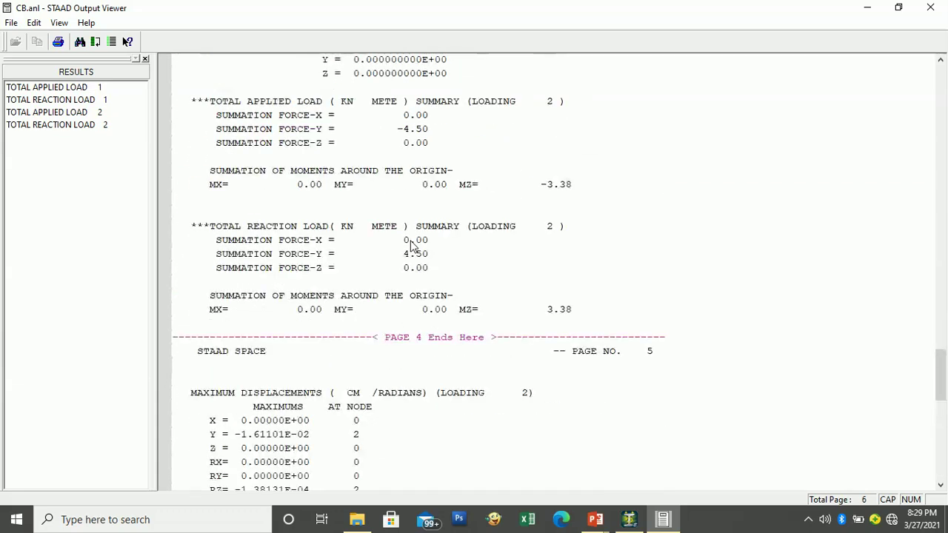
{"action": "left_click", "coordinate": [931, 8]}
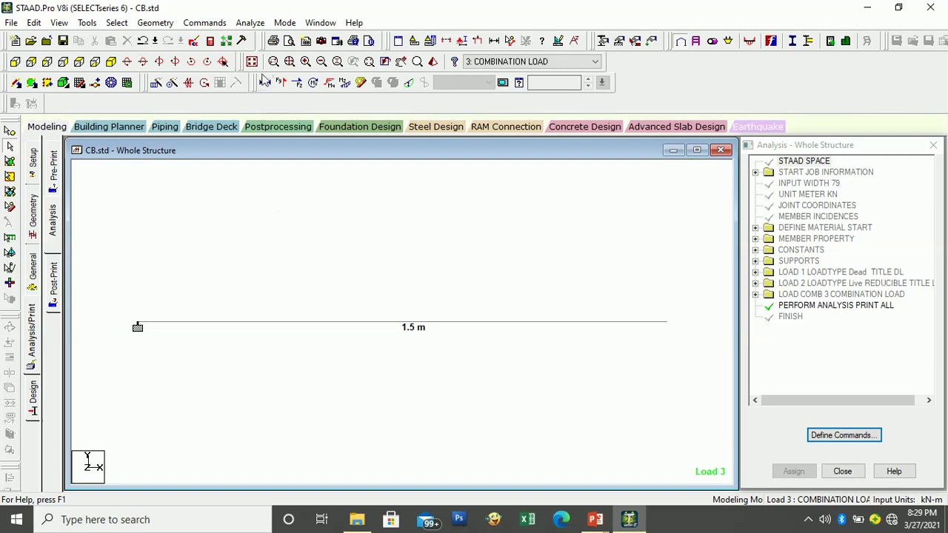
- Rerun the analysis and enter post-processing mode with load cases DL, LL and COMBINATION LOAD selected for results
{"action": "left_click", "coordinate": [250, 22]}
{"action": "left_click", "coordinate": [266, 36]}
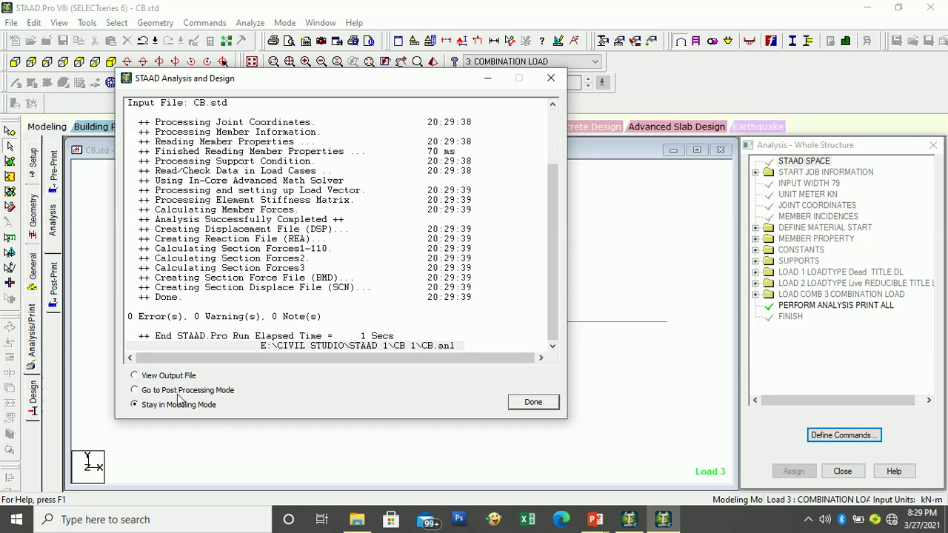
{"action": "left_click", "coordinate": [172, 392]}
{"action": "left_click", "coordinate": [526, 406]}
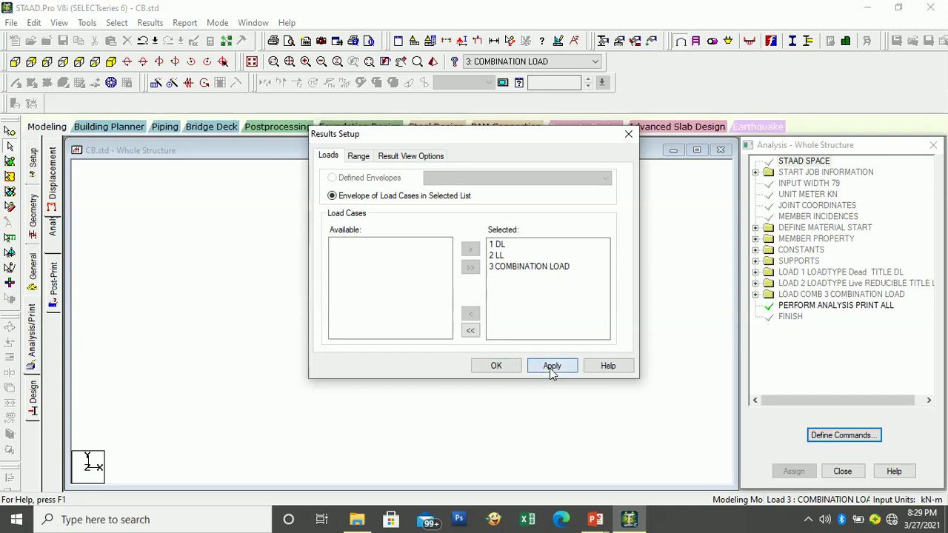
{"action": "left_click", "coordinate": [509, 369]}
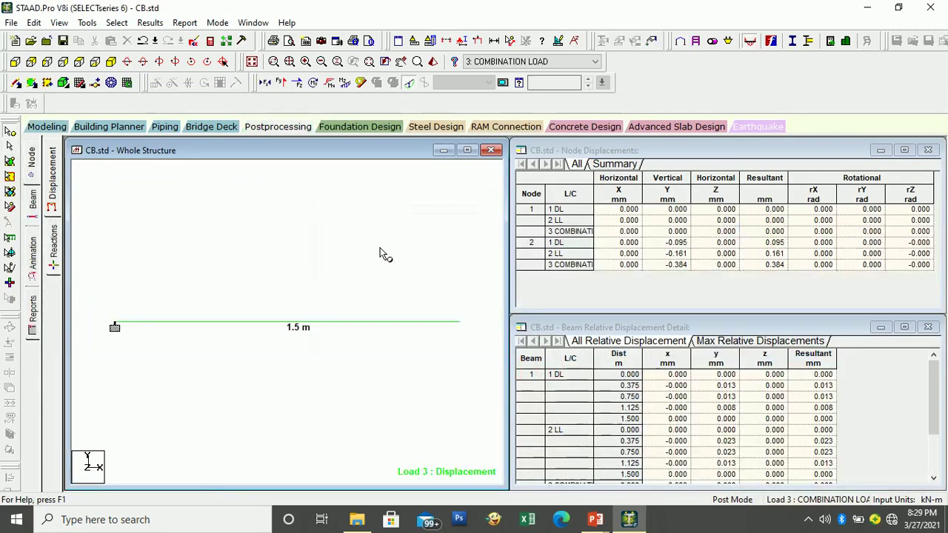
- Look through the beam's displacement, Shear Y and Bending Z diagrams for the combination load, hiding each one after viewing
{"action": "left_click", "coordinate": [404, 86]}
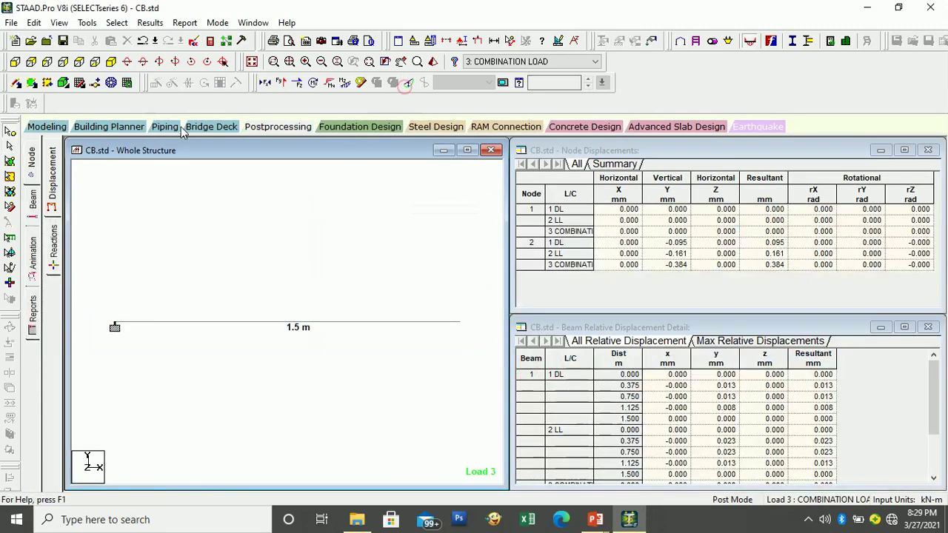
{"action": "left_click", "coordinate": [407, 85]}
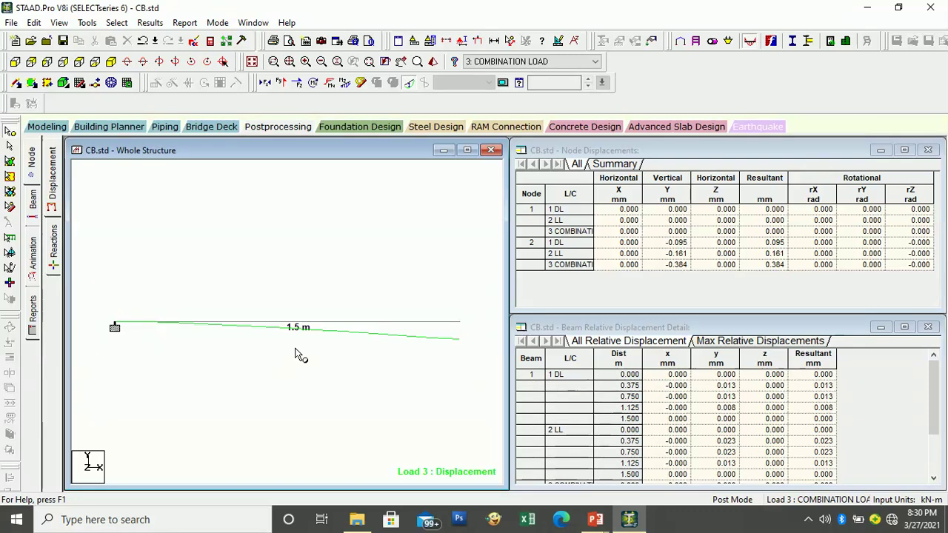
{"action": "left_click", "coordinate": [408, 82]}
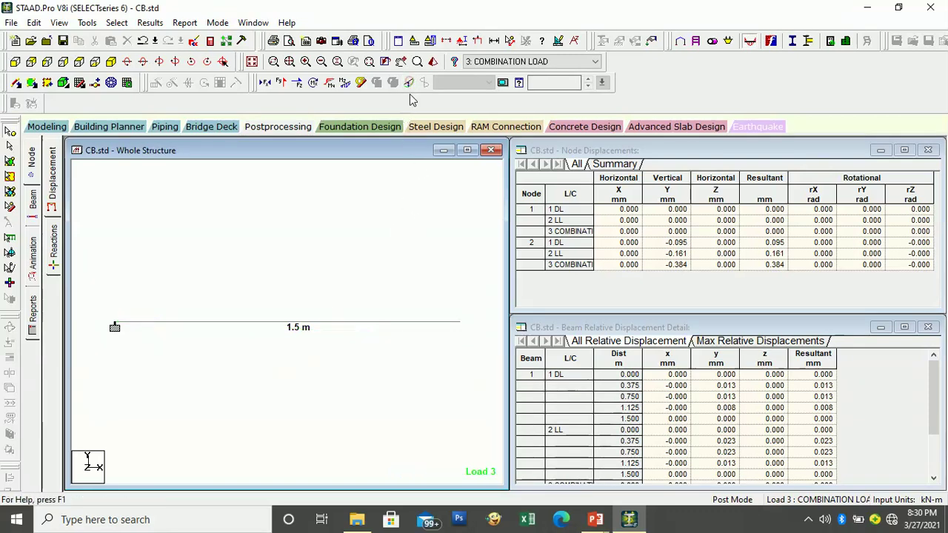
{"action": "left_click", "coordinate": [286, 87]}
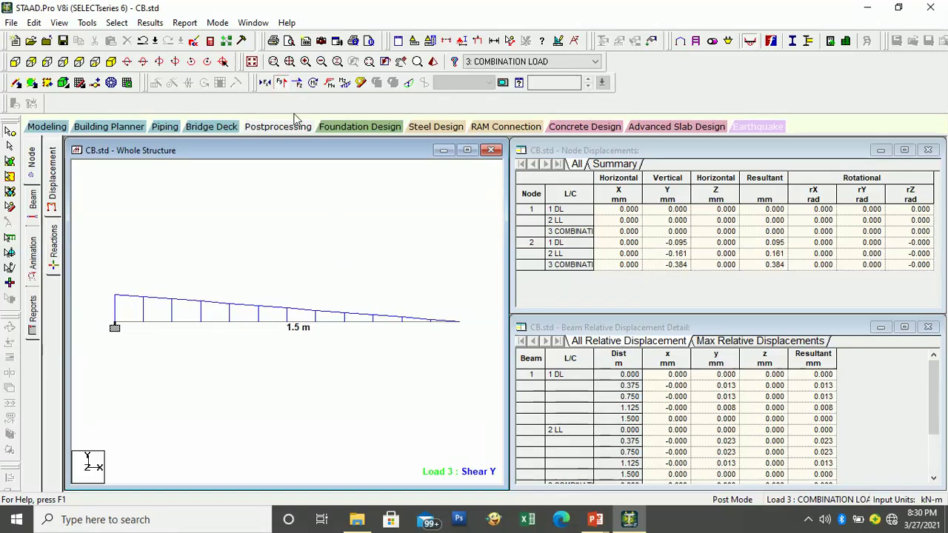
{"action": "left_click", "coordinate": [283, 84]}
{"action": "left_click", "coordinate": [344, 82]}
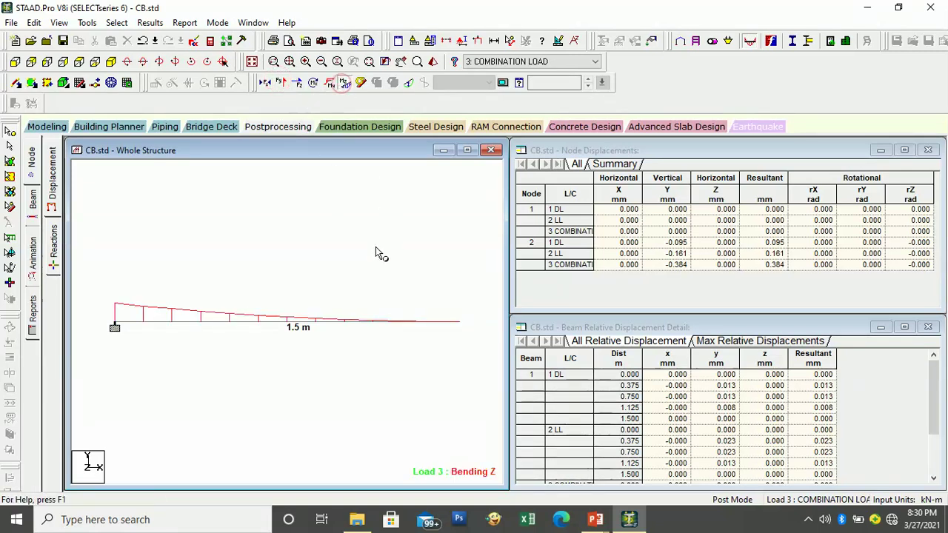
{"action": "left_click", "coordinate": [346, 83]}
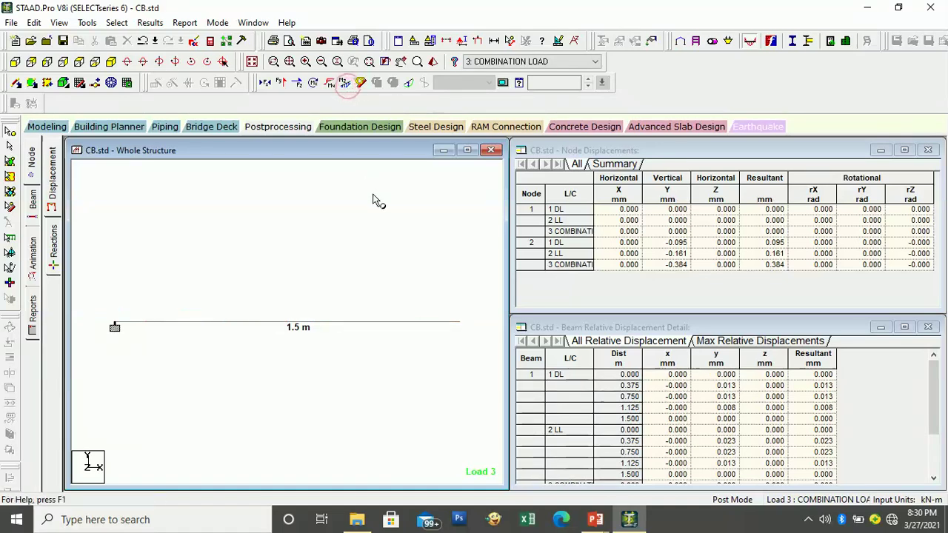
- Display the Shear Y diagram for the combination load and annotate the shear values at the beam ends only
{"action": "left_click", "coordinate": [282, 83]}
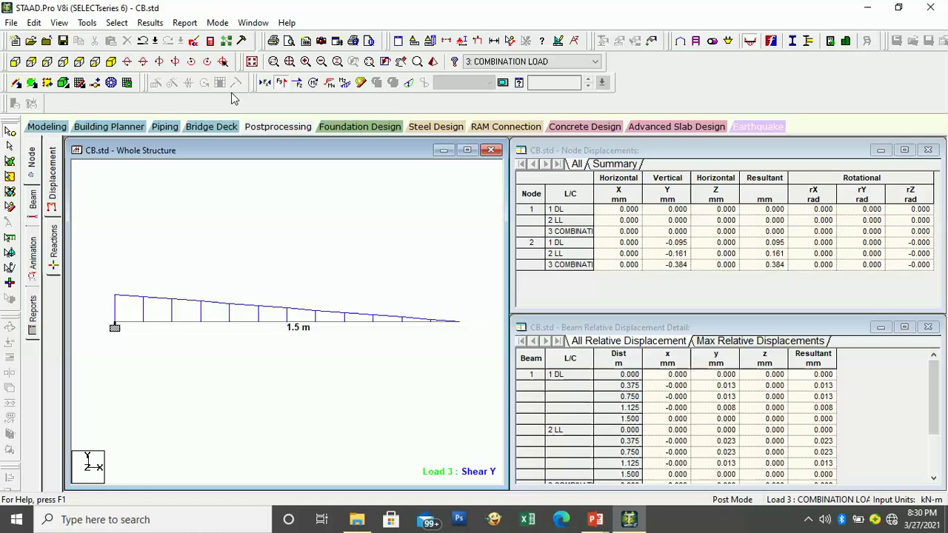
{"action": "left_click", "coordinate": [150, 23]}
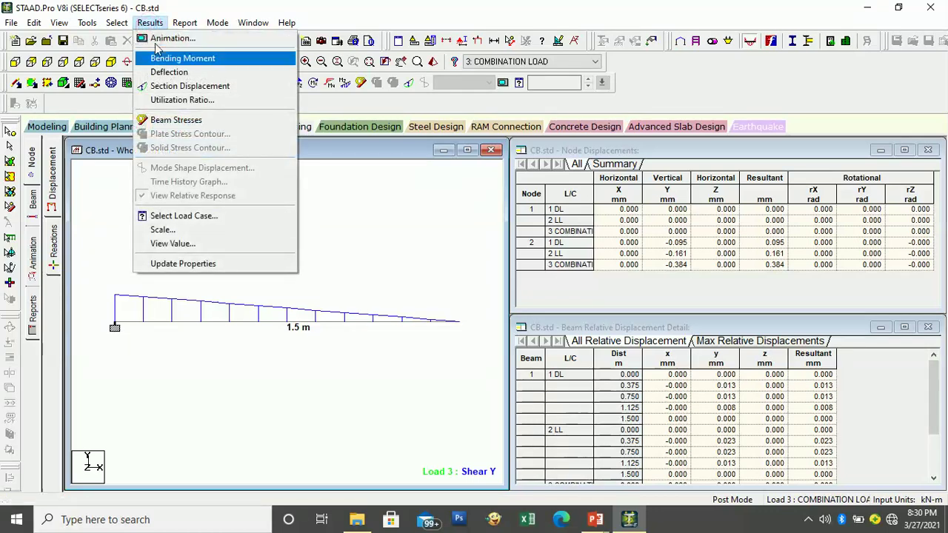
{"action": "left_click", "coordinate": [189, 243]}
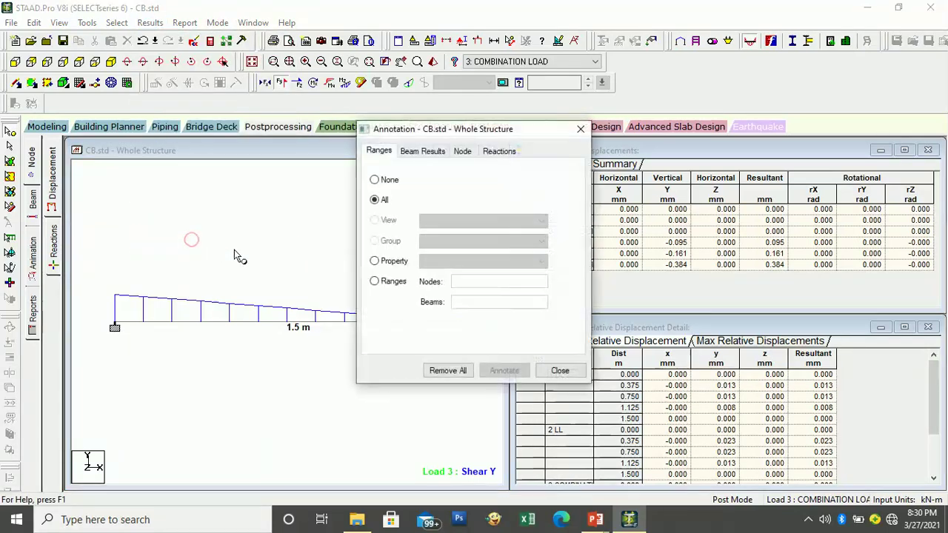
{"action": "left_click", "coordinate": [426, 156]}
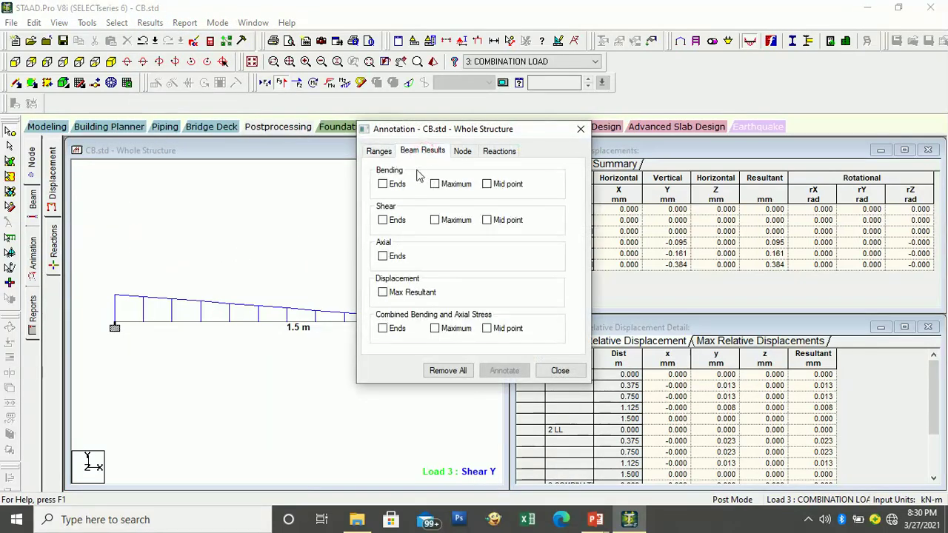
{"action": "left_click", "coordinate": [396, 222]}
{"action": "left_click", "coordinate": [486, 223]}
{"action": "left_click", "coordinate": [438, 221]}
{"action": "left_click", "coordinate": [385, 221]}
{"action": "left_click", "coordinate": [487, 222]}
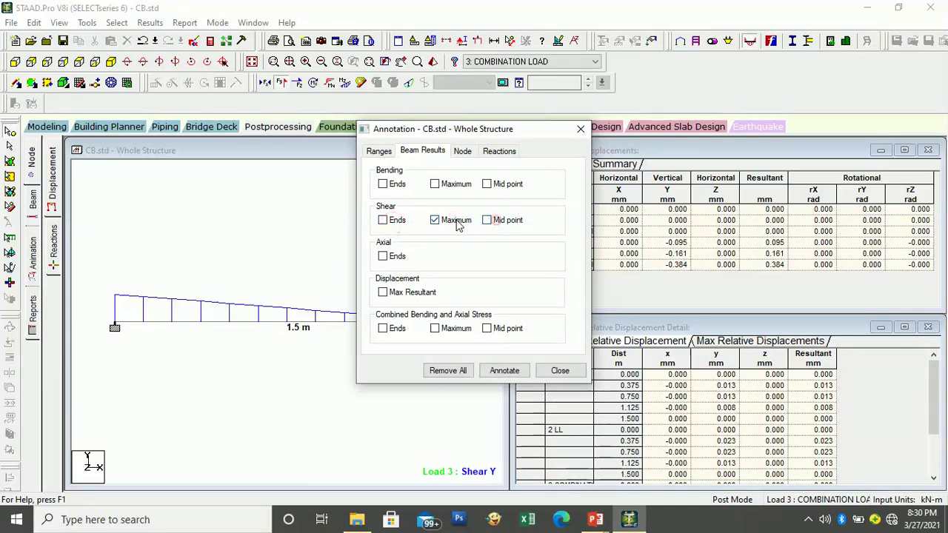
{"action": "left_click", "coordinate": [435, 220]}
{"action": "left_click", "coordinate": [383, 220]}
{"action": "left_click", "coordinate": [504, 371]}
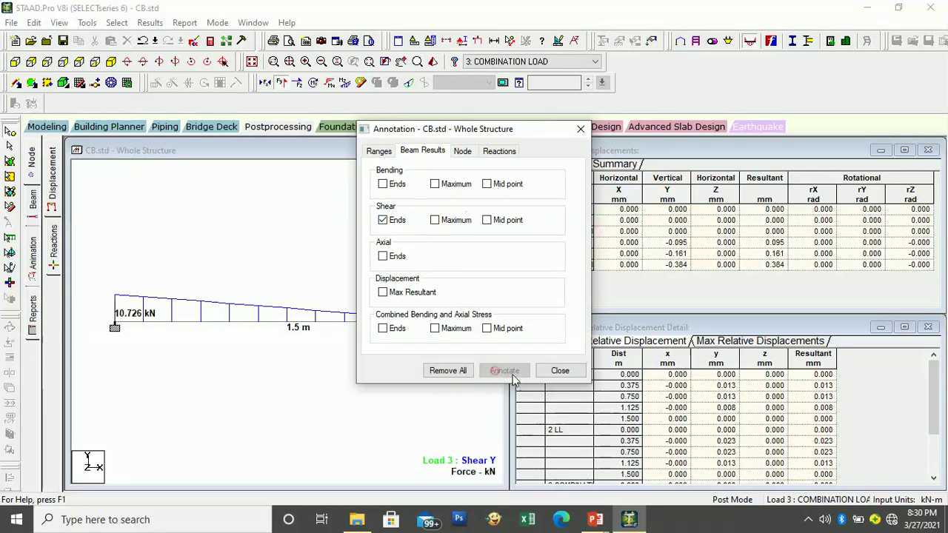
{"action": "left_click", "coordinate": [560, 370]}
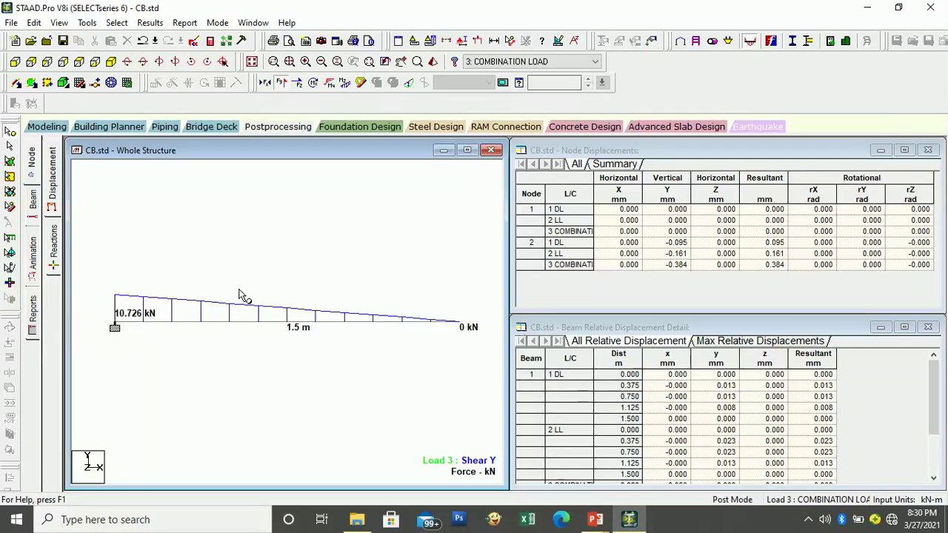
- Compare the annotated shear diagrams of load cases DL and LL, and return to COMBINATION LOAD
{"action": "left_click", "coordinate": [476, 65]}
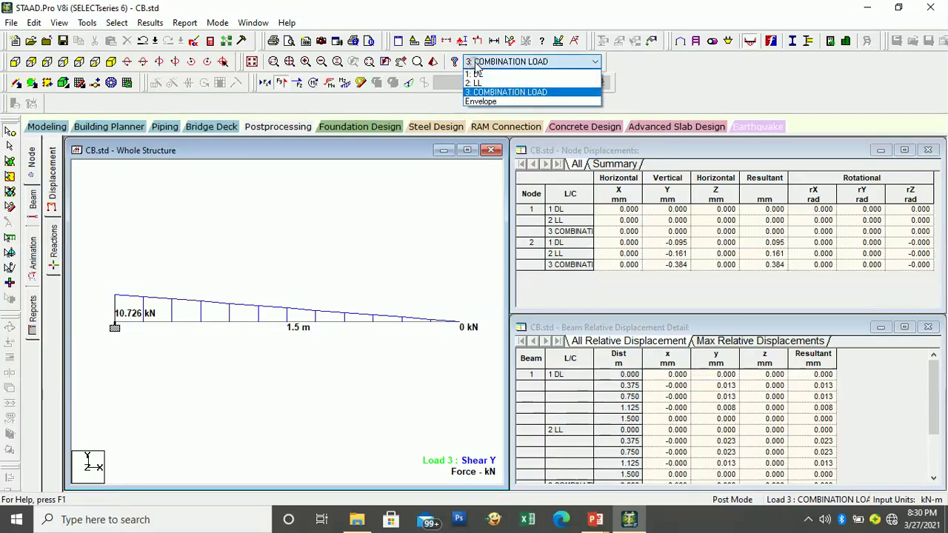
{"action": "left_click", "coordinate": [476, 74]}
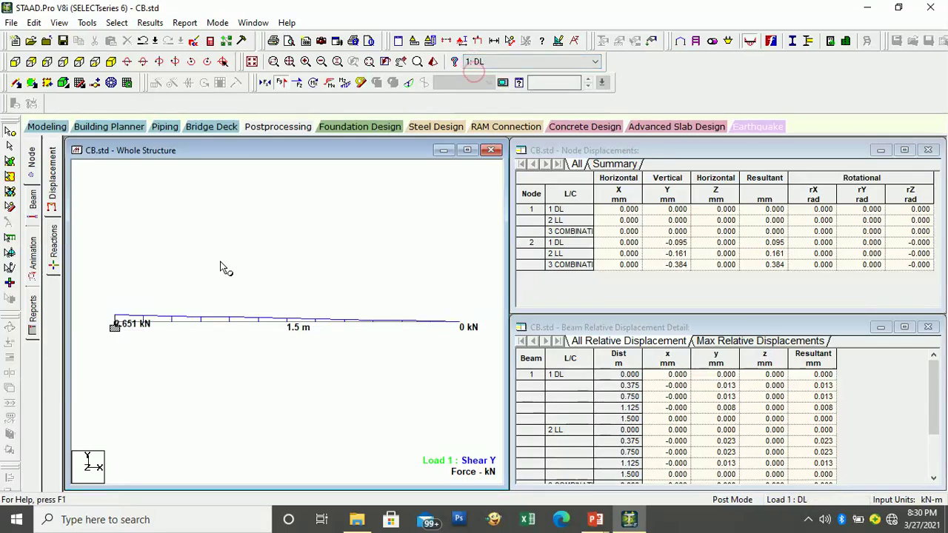
{"action": "left_click", "coordinate": [530, 67]}
{"action": "left_click", "coordinate": [527, 86]}
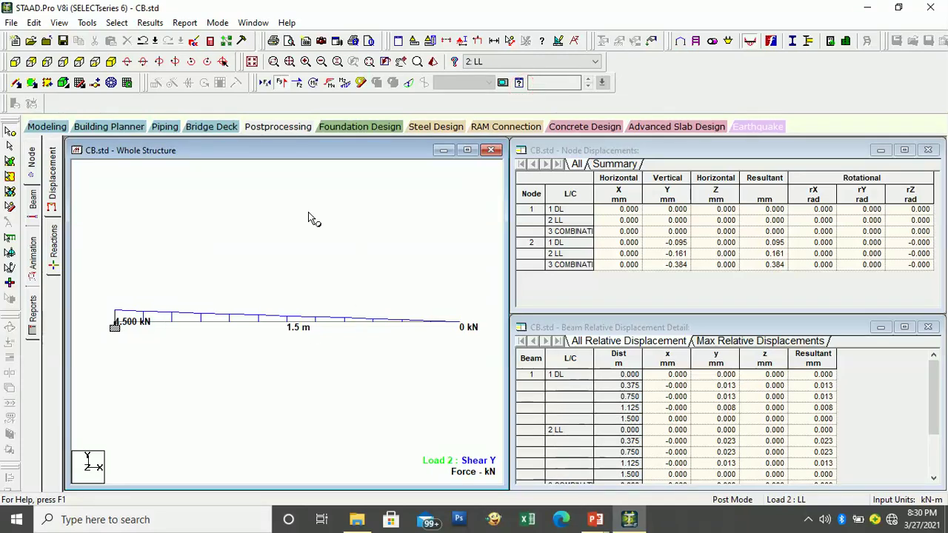
{"action": "left_click", "coordinate": [481, 62]}
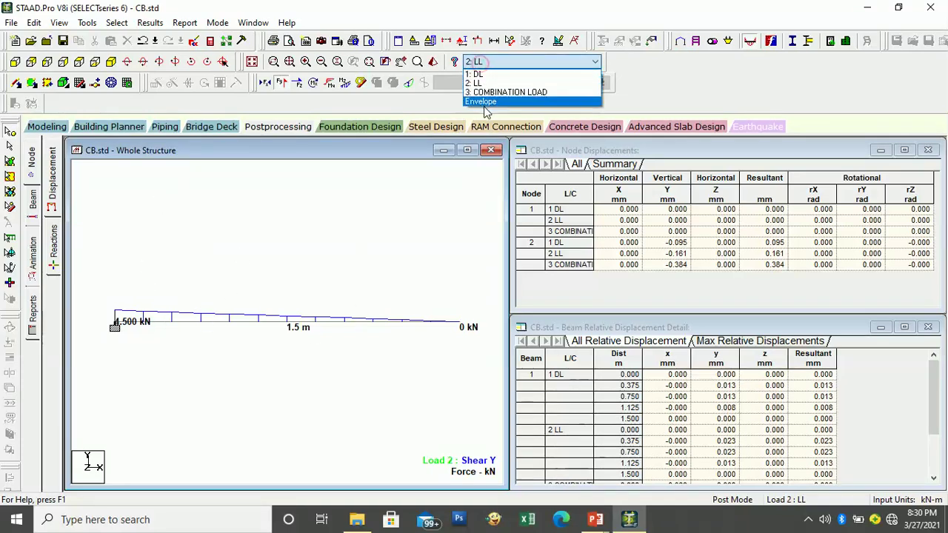
{"action": "left_click", "coordinate": [488, 95]}
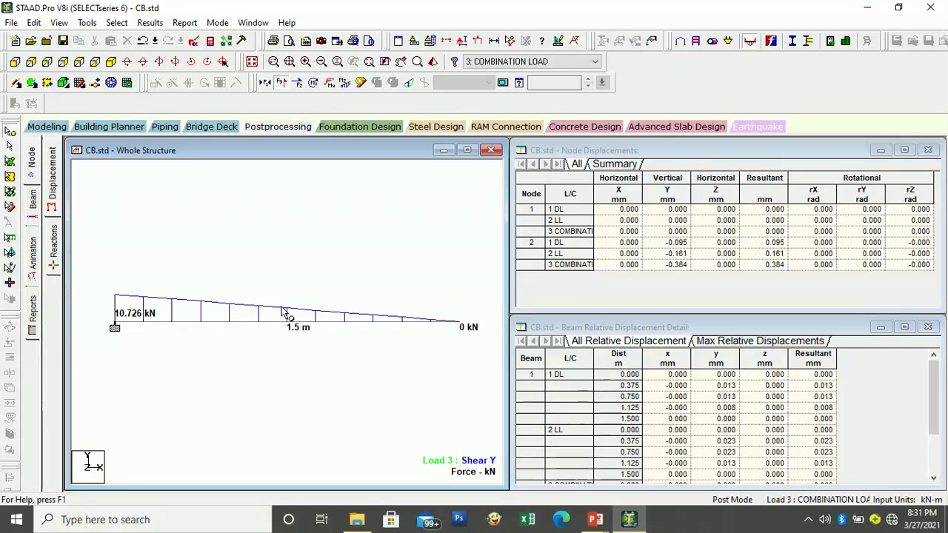
- Take a picture of the annotated shear diagram for the picture album with the ID SFD
{"action": "left_click", "coordinate": [323, 43]}
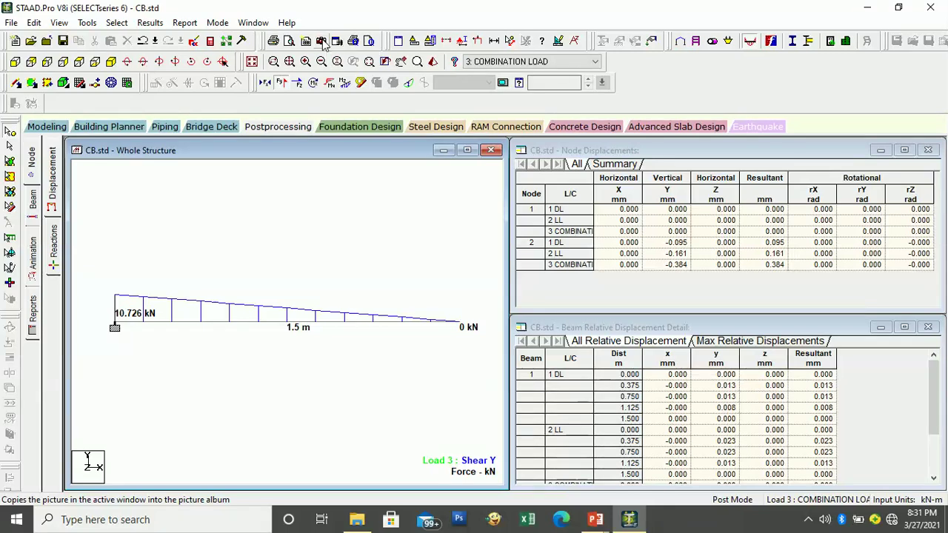
{"action": "left_click_drag", "start_coordinate": [423, 236], "coordinate": [378, 236]}
{"action": "type", "text": "SFD"}
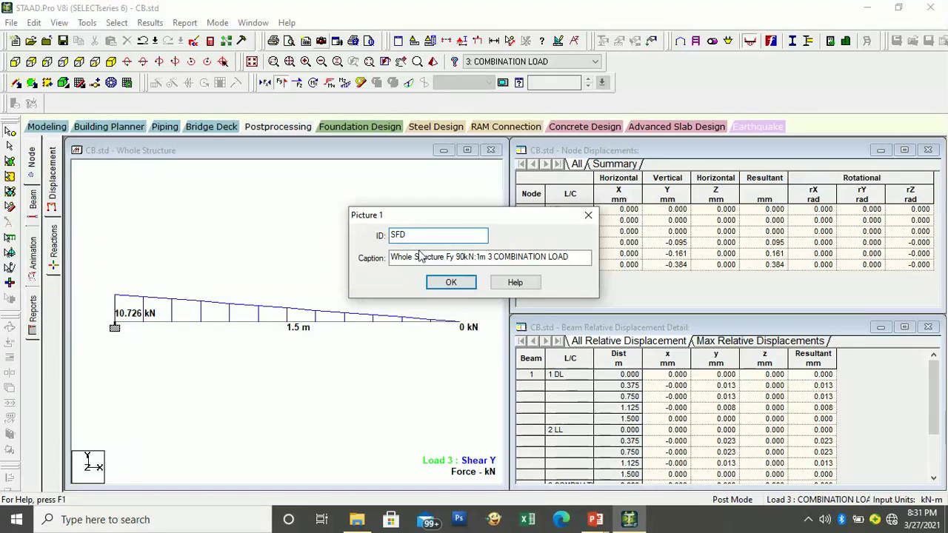
{"action": "left_click", "coordinate": [448, 283]}
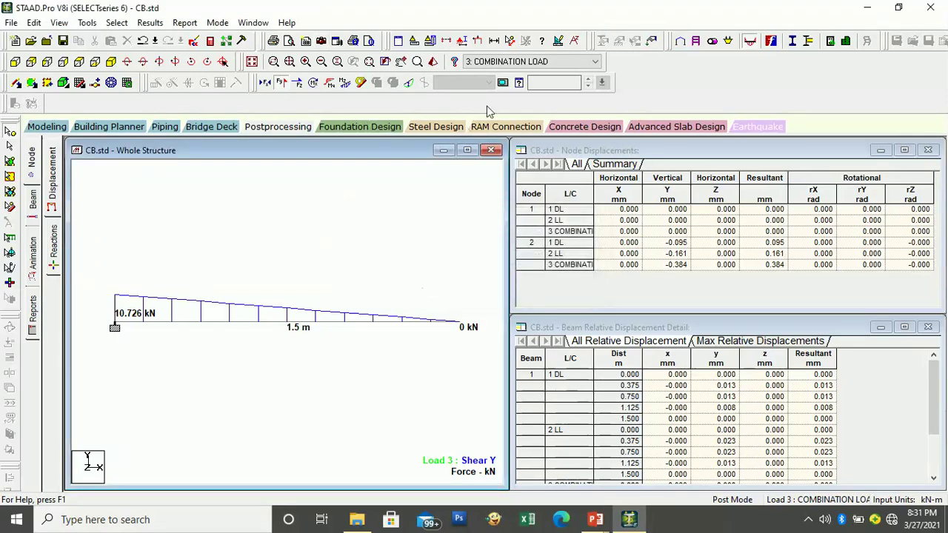
- Replace the shear diagram with the Bending Z diagram and annotate the bending values at the beam ends
{"action": "left_click", "coordinate": [279, 82]}
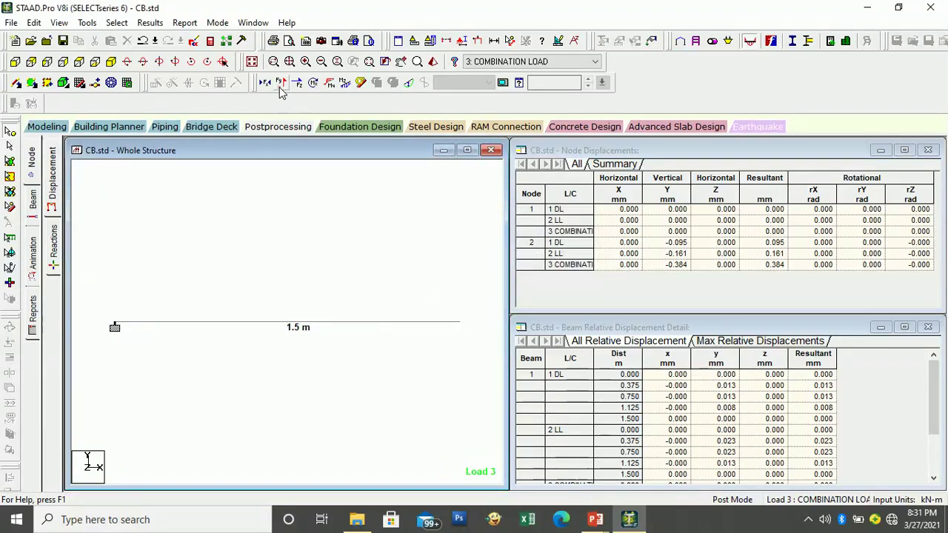
{"action": "left_click", "coordinate": [344, 83]}
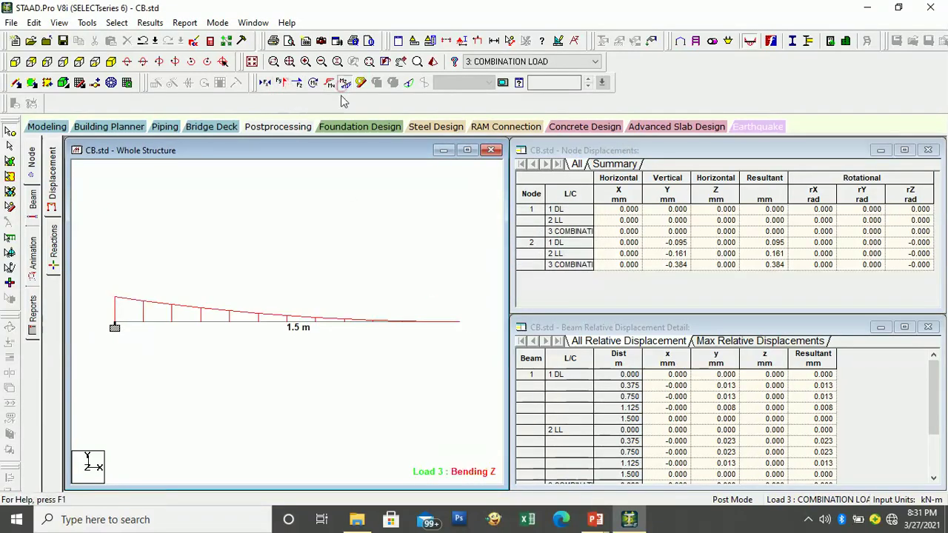
{"action": "left_click", "coordinate": [150, 23]}
{"action": "left_click", "coordinate": [172, 244]}
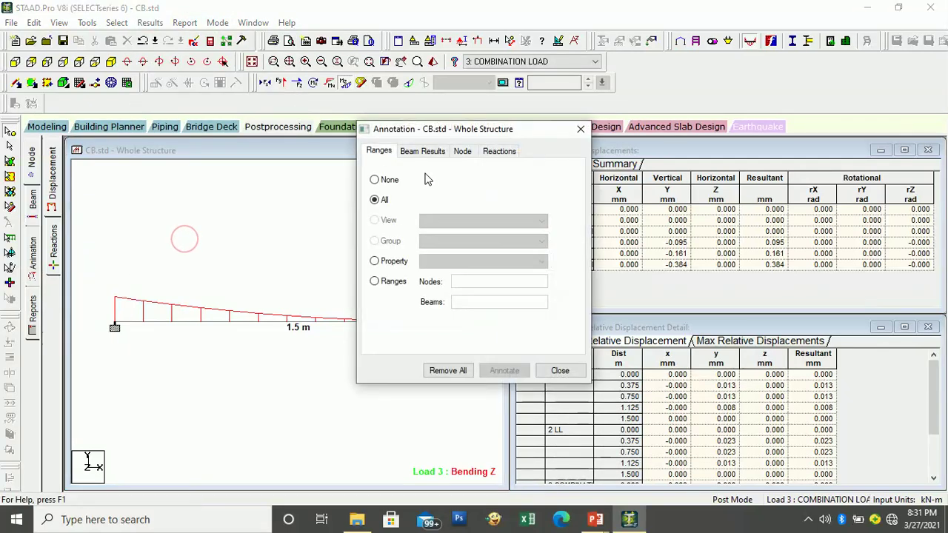
{"action": "left_click", "coordinate": [416, 152]}
{"action": "left_click", "coordinate": [391, 220]}
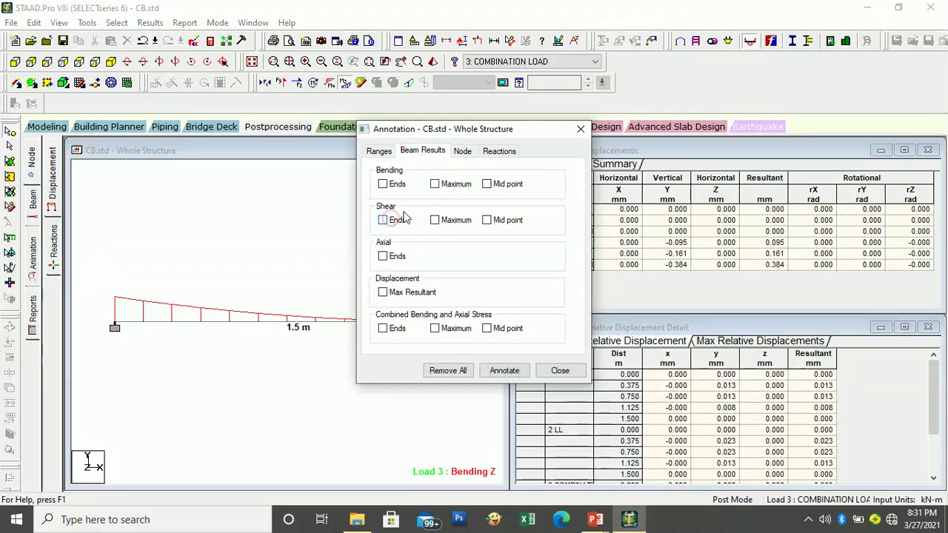
{"action": "left_click", "coordinate": [500, 372]}
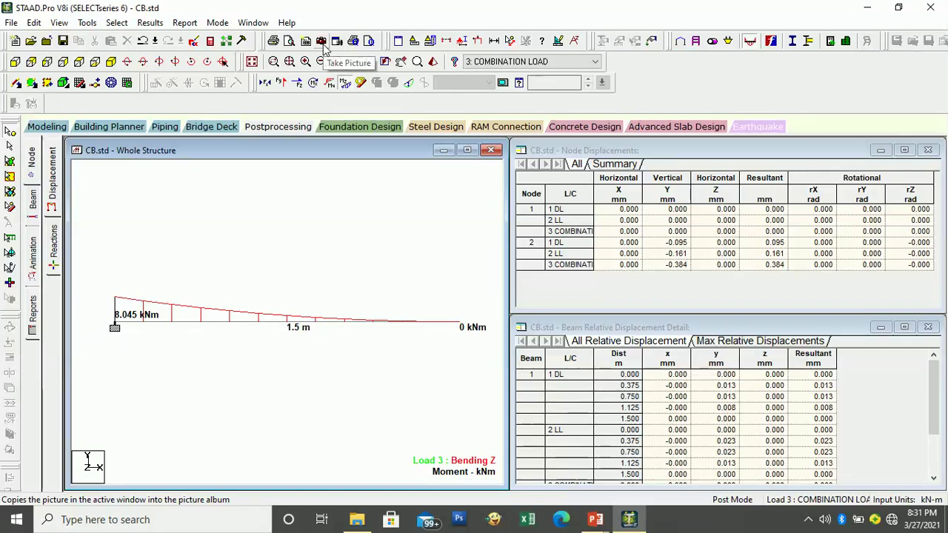
- Take a picture of the annotated bending moment diagram for the picture album with the ID BMD
{"action": "left_click", "coordinate": [321, 41]}
{"action": "key", "text": "shift+Tab"}
{"action": "type", "text": "BMD"}
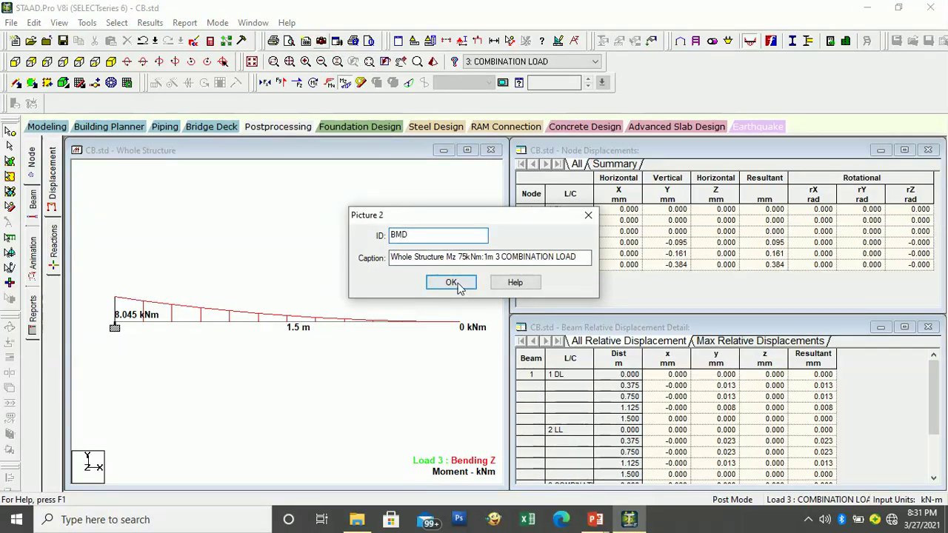
{"action": "left_click", "coordinate": [454, 283]}
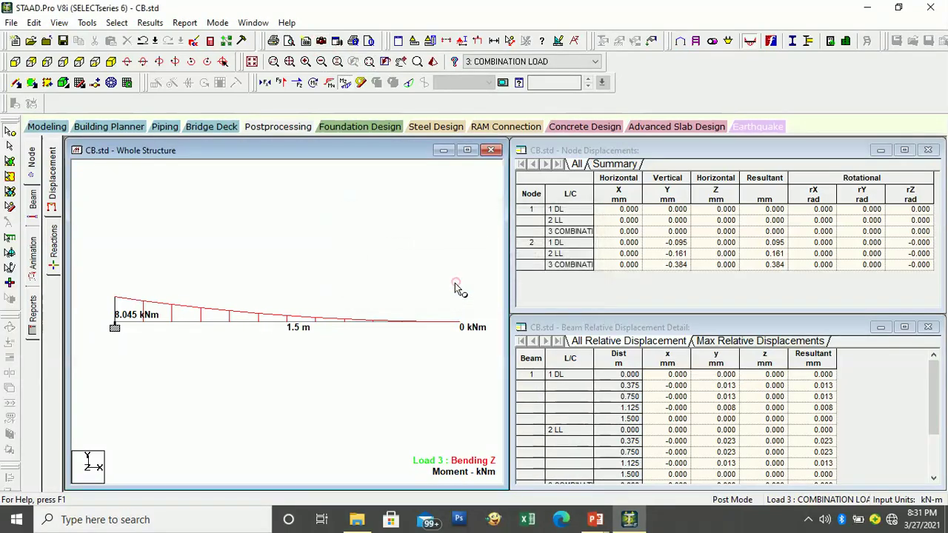
- Replace the Bending Z diagram with the section displacement diagram and annotate the beam's maximum resultant displacement
{"action": "left_click", "coordinate": [345, 84]}
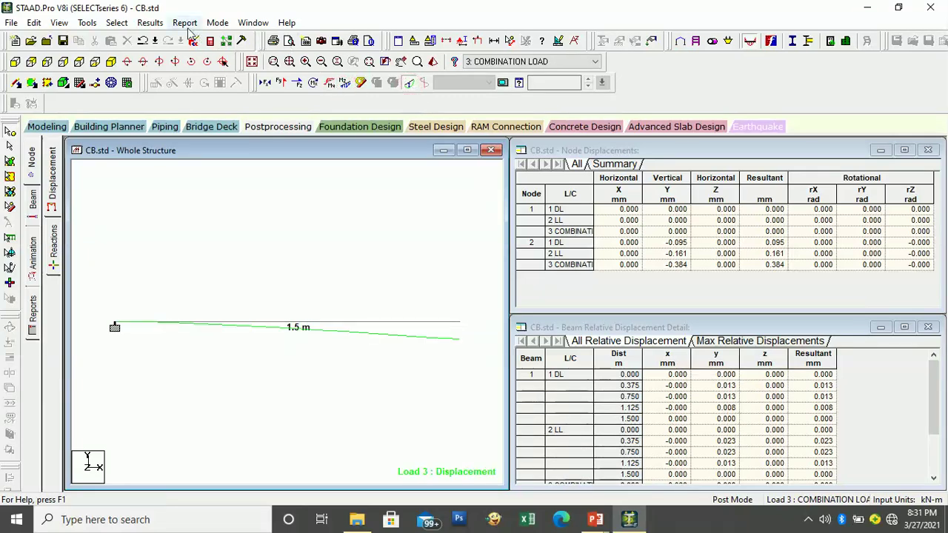
{"action": "left_click", "coordinate": [151, 22]}
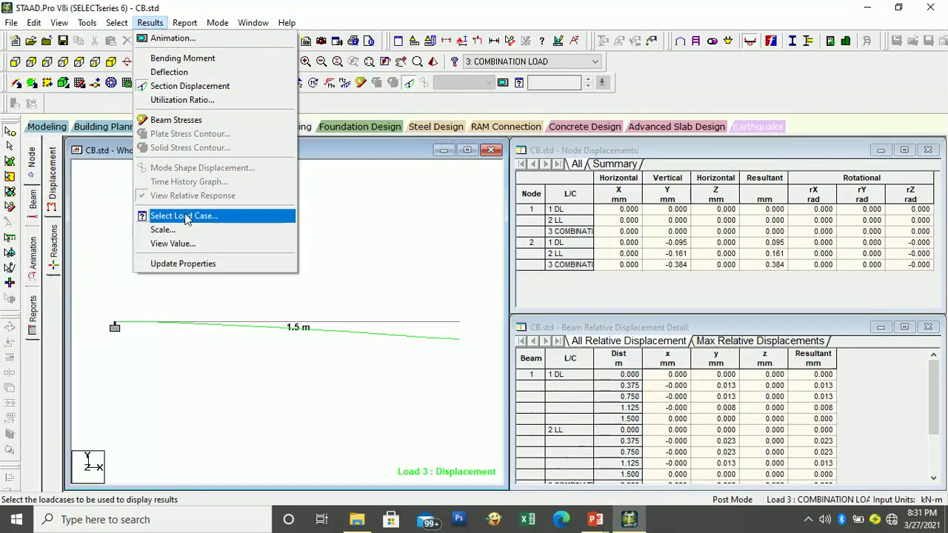
{"action": "left_click", "coordinate": [174, 244]}
{"action": "left_click", "coordinate": [412, 152]}
{"action": "left_click", "coordinate": [383, 183]}
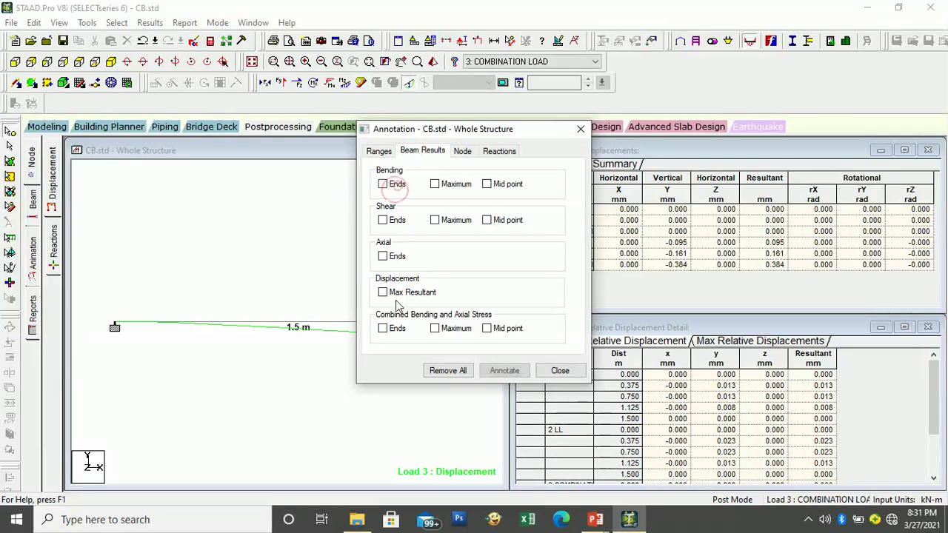
{"action": "left_click", "coordinate": [500, 371]}
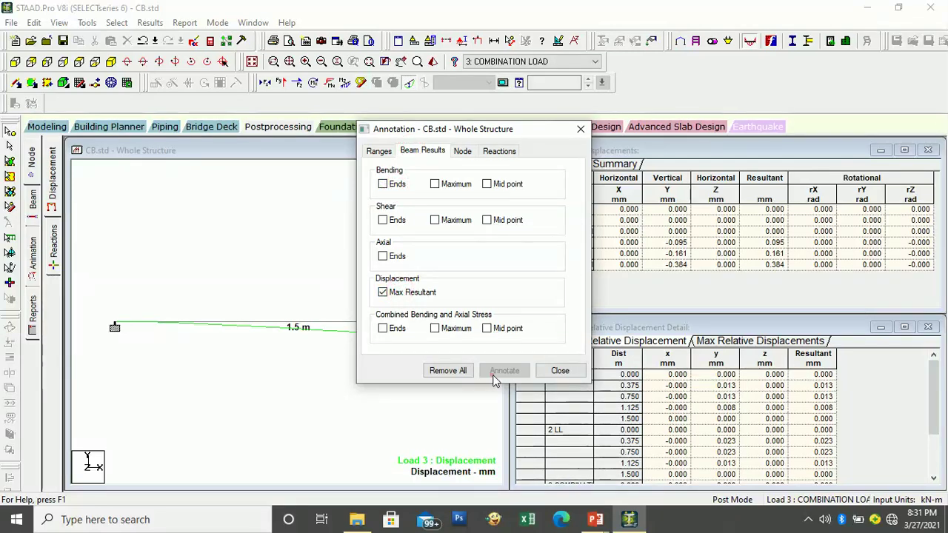
{"action": "left_click", "coordinate": [560, 370]}
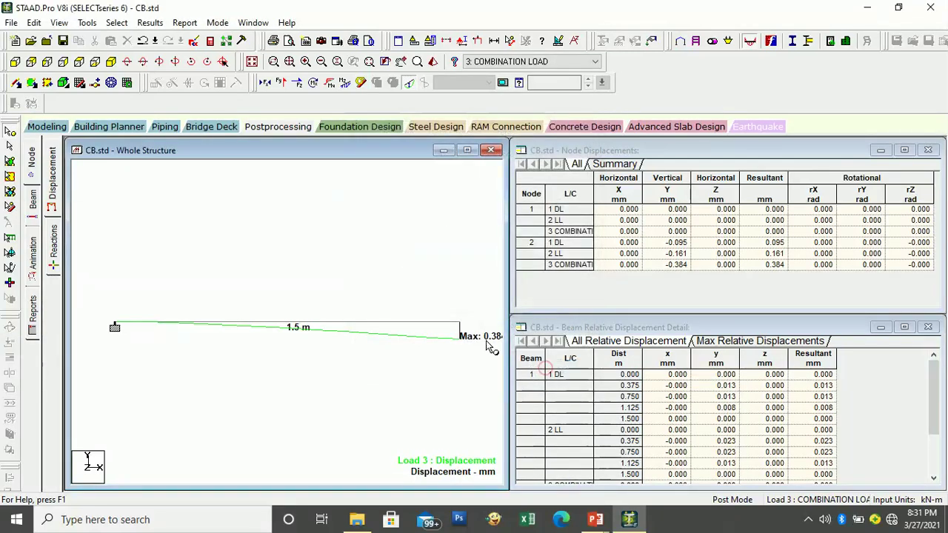
- Maximize the structure view and take a picture of the annotated displacement diagram for the picture album with the ID DEF
{"action": "left_click", "coordinate": [468, 151]}
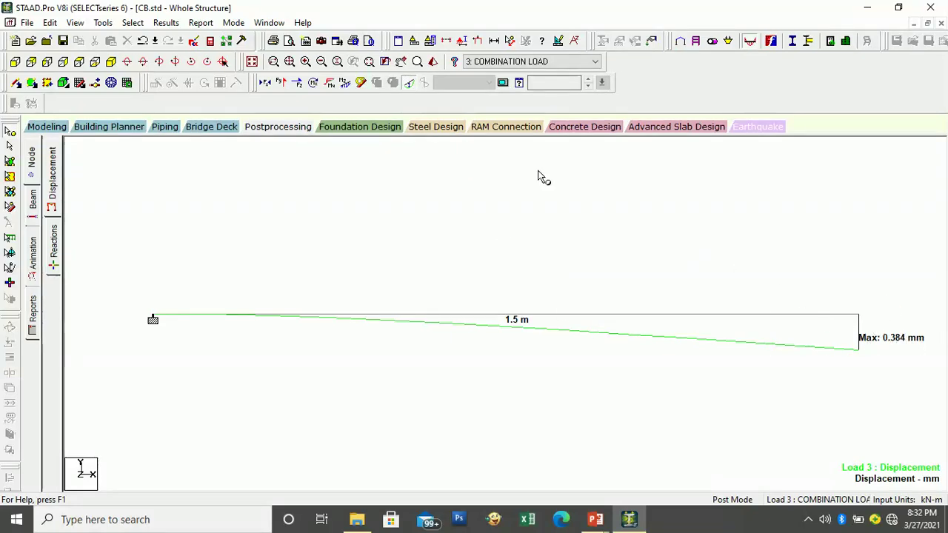
{"action": "left_click", "coordinate": [331, 44]}
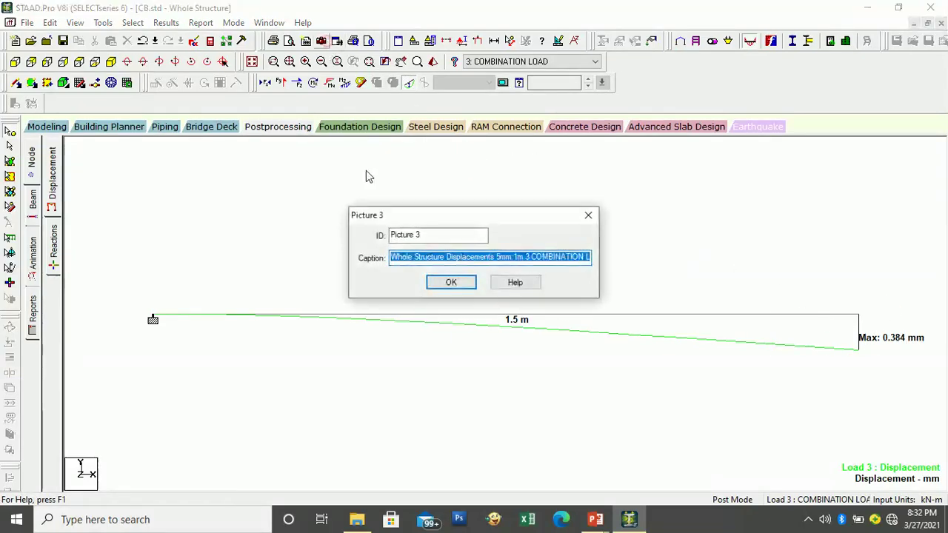
{"action": "left_click_drag", "start_coordinate": [426, 235], "coordinate": [379, 241]}
{"action": "type", "text": "DEF"}
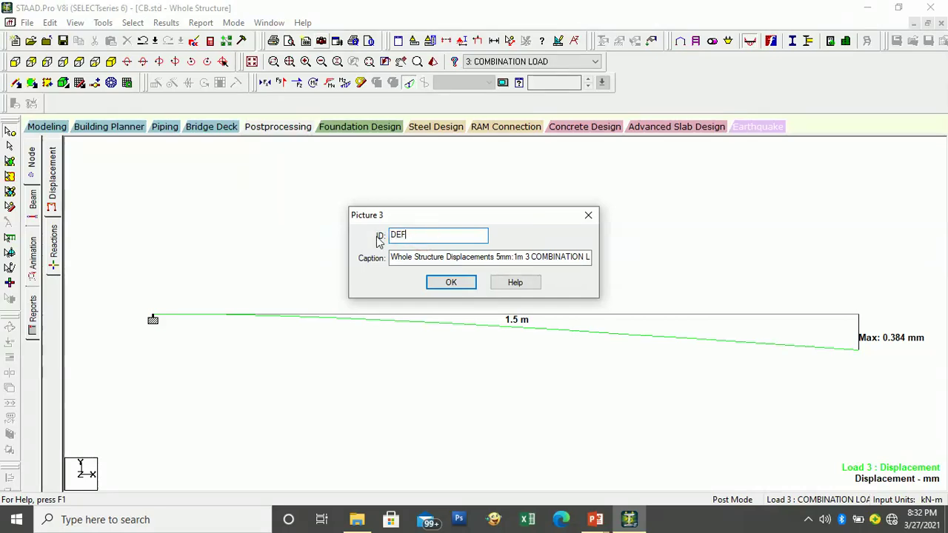
{"action": "left_click", "coordinate": [453, 283]}
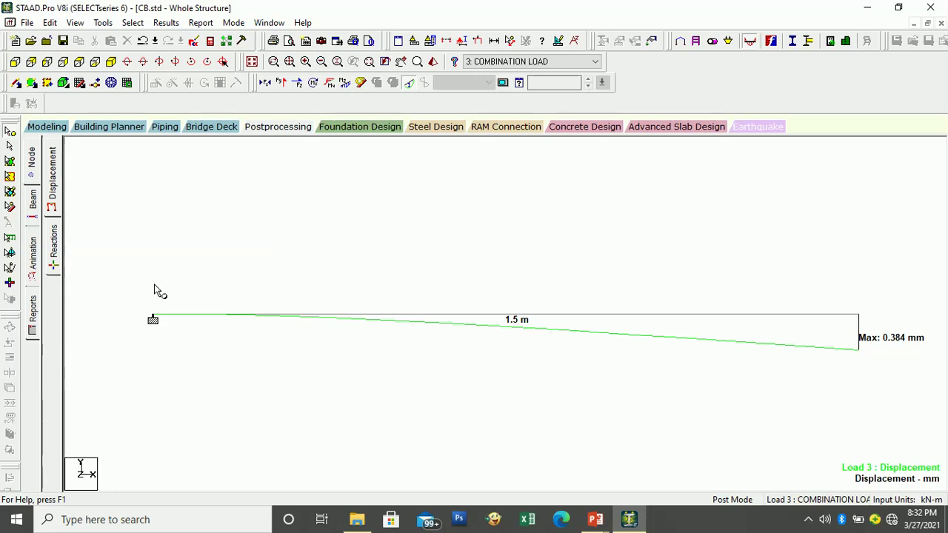
- Set up the report to include the pictures SFD, BMD and DEF after Job Info
{"action": "left_click", "coordinate": [31, 312]}
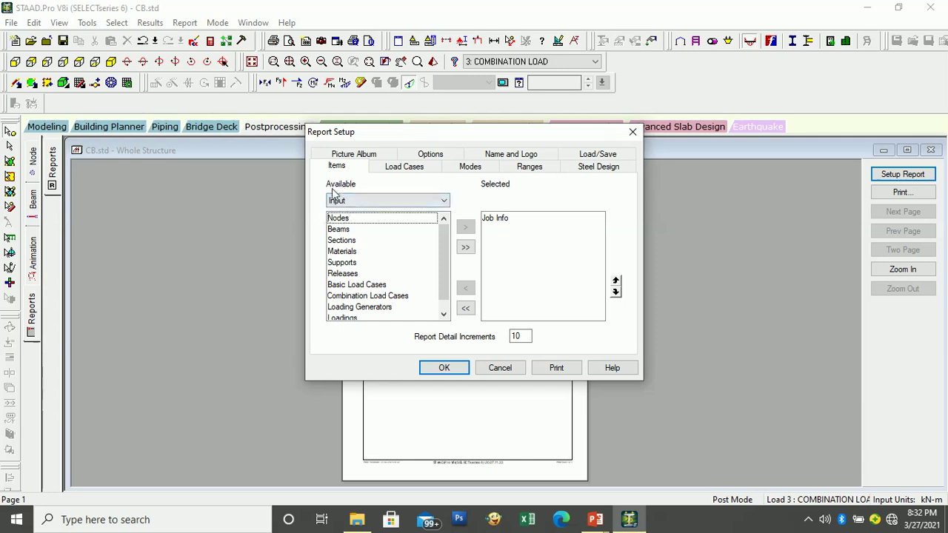
{"action": "left_click", "coordinate": [351, 203]}
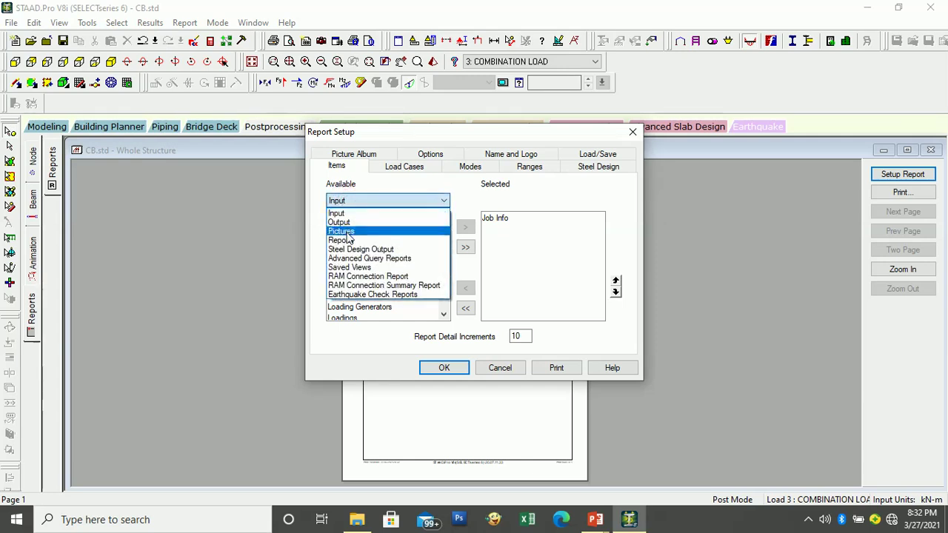
{"action": "left_click", "coordinate": [346, 231]}
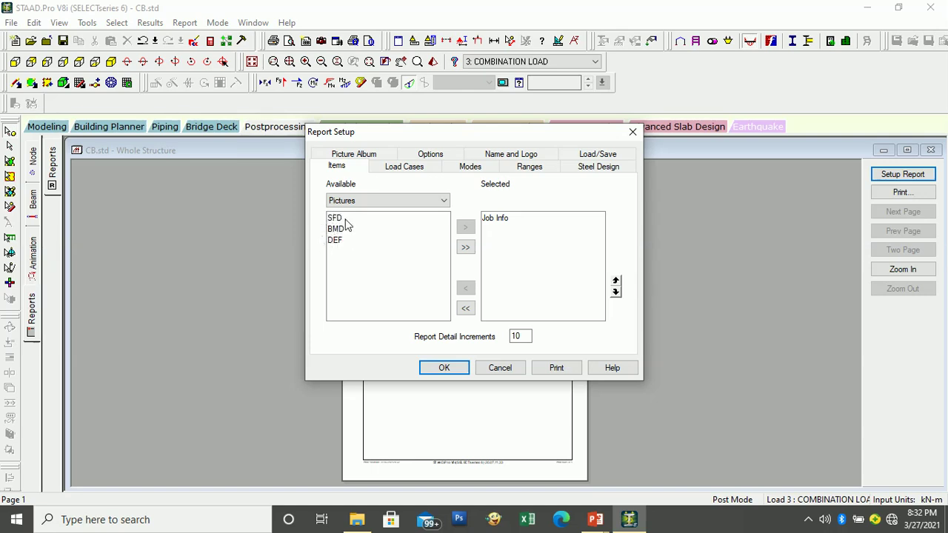
{"action": "left_click", "coordinate": [464, 249]}
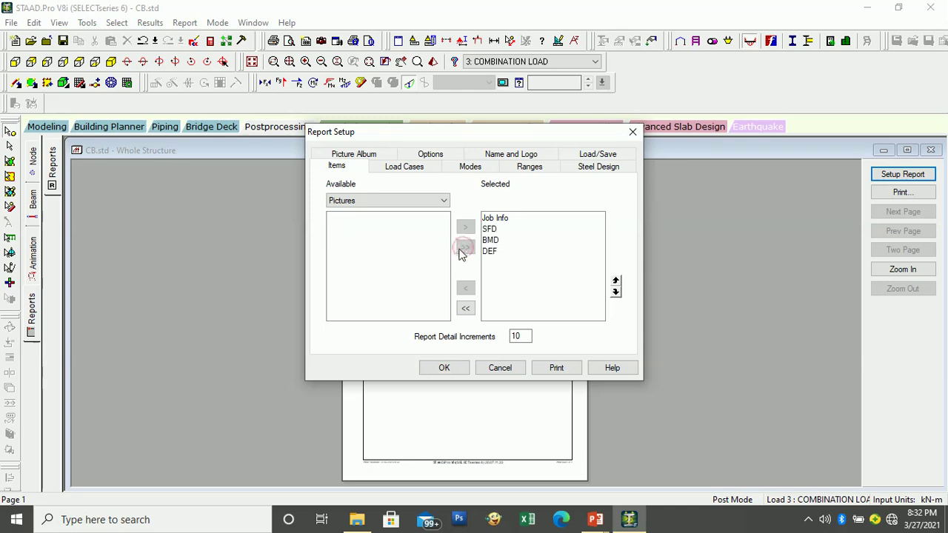
{"action": "left_click", "coordinate": [495, 230]}
{"action": "left_click", "coordinate": [495, 251]}
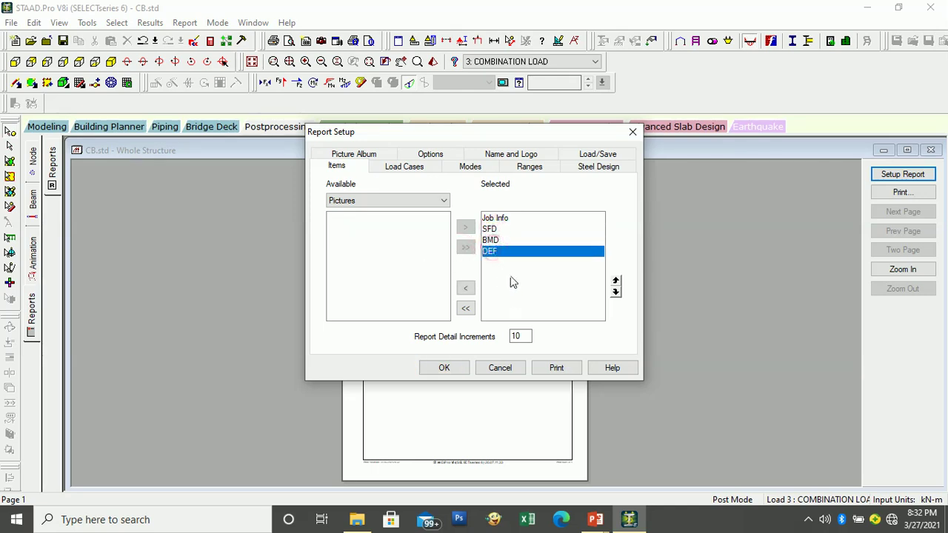
{"action": "left_click", "coordinate": [457, 368]}
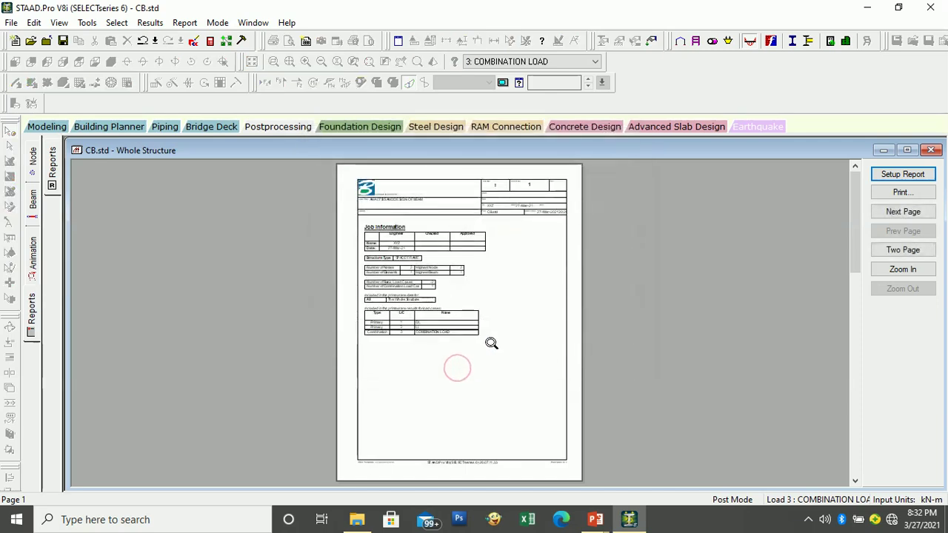
- Page through the report preview to check the job information and diagram pages, and return to the first page
{"action": "left_click", "coordinate": [925, 216]}
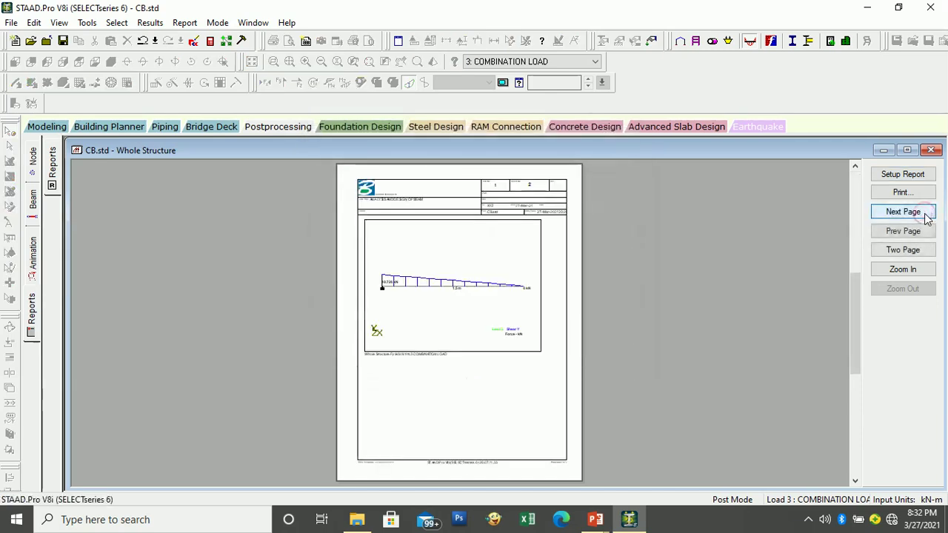
{"action": "left_click", "coordinate": [924, 215]}
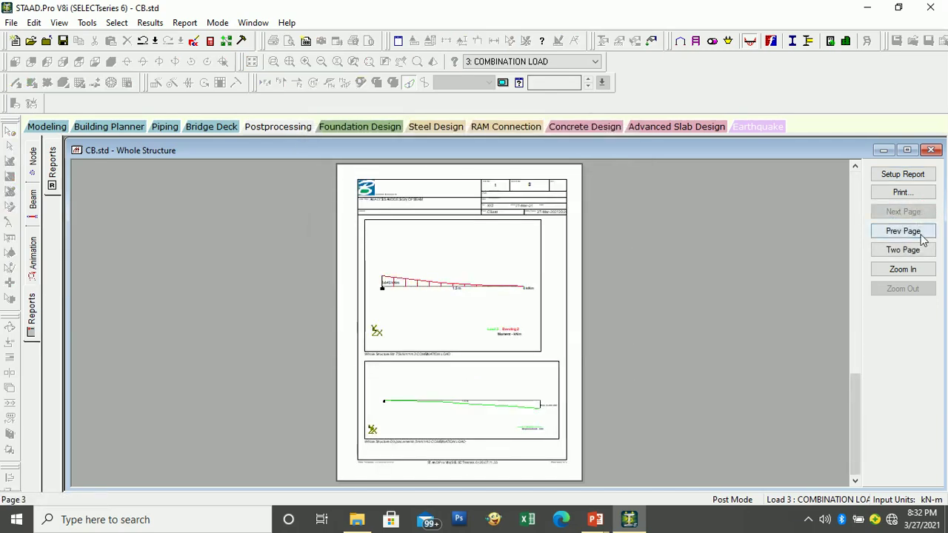
{"action": "left_click", "coordinate": [922, 236]}
{"action": "left_click", "coordinate": [921, 236]}
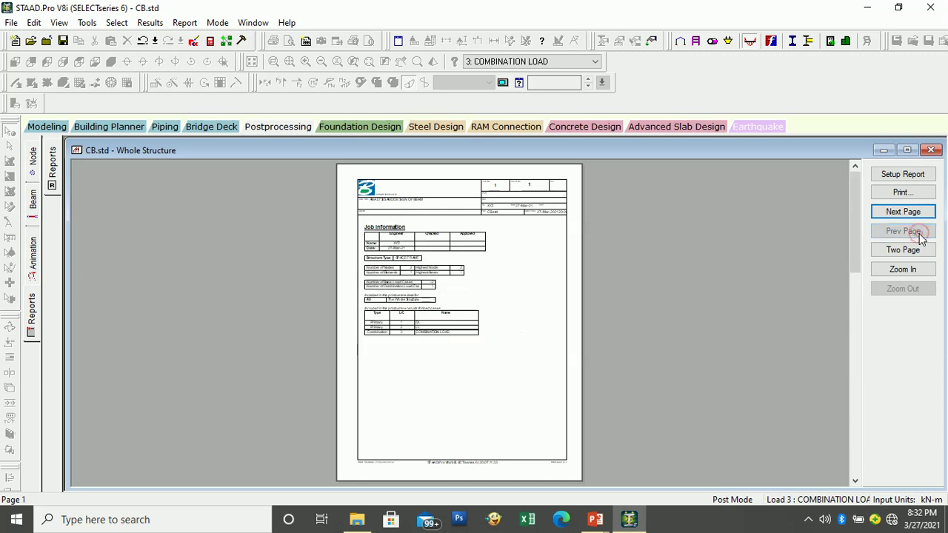
{"action": "left_click", "coordinate": [918, 216]}
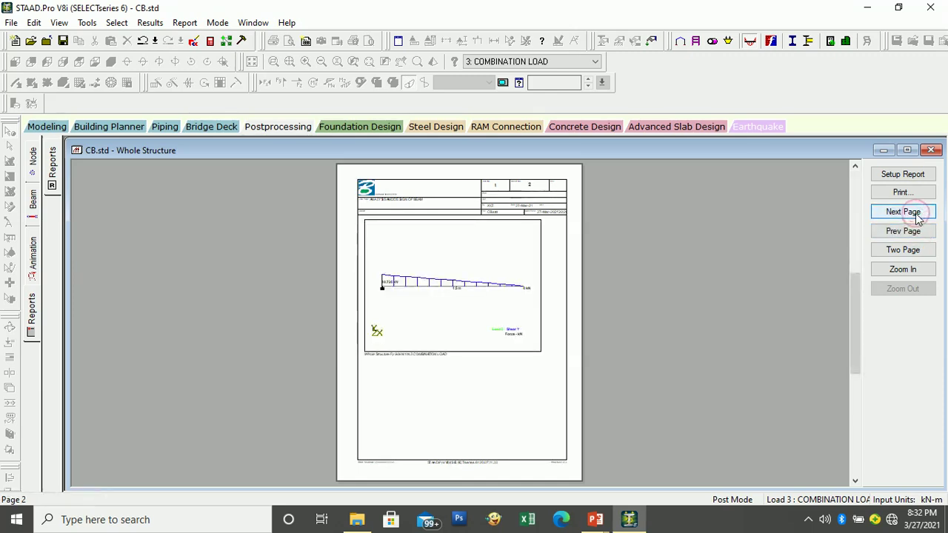
{"action": "left_click", "coordinate": [916, 233]}
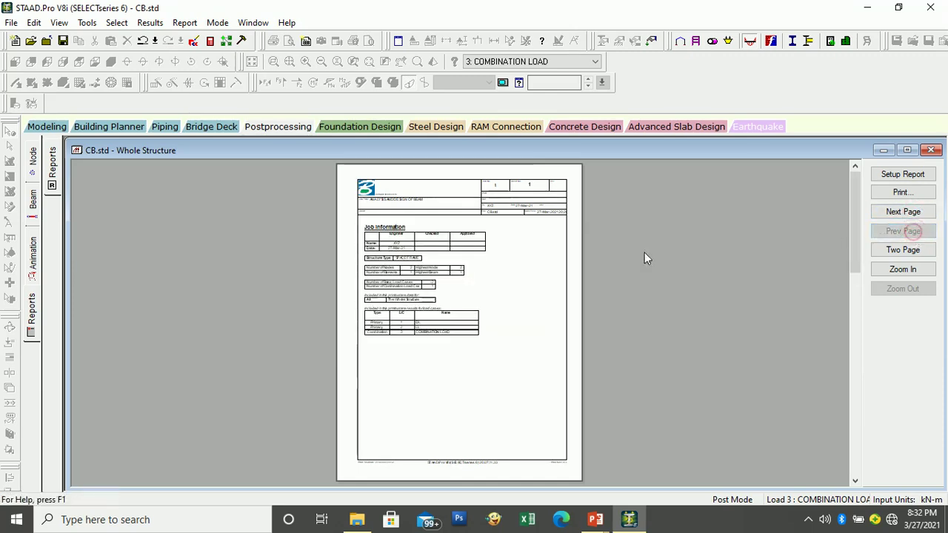
- Examine the report enlarged, reading the job information, shear, bending moment and displacement pictures page by page
{"action": "left_click", "coordinate": [386, 260]}
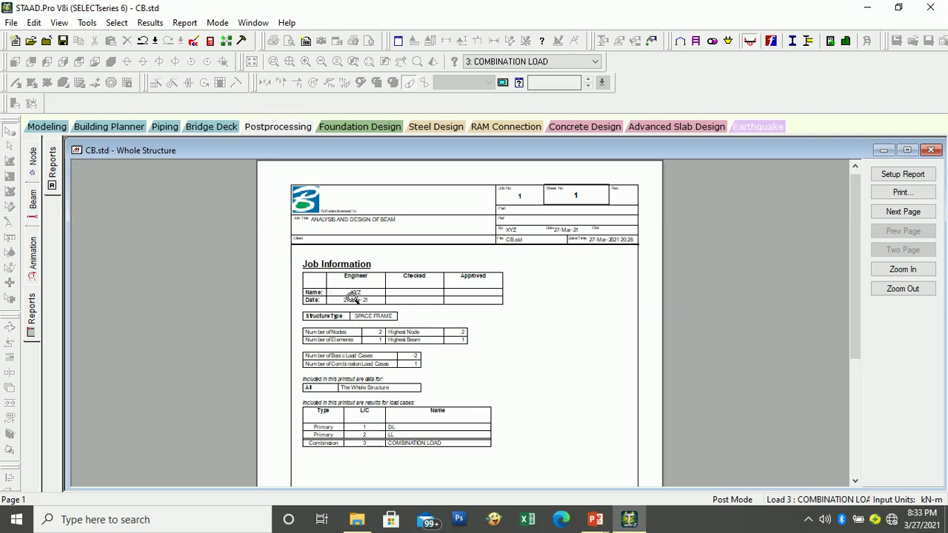
{"action": "left_click", "coordinate": [354, 298]}
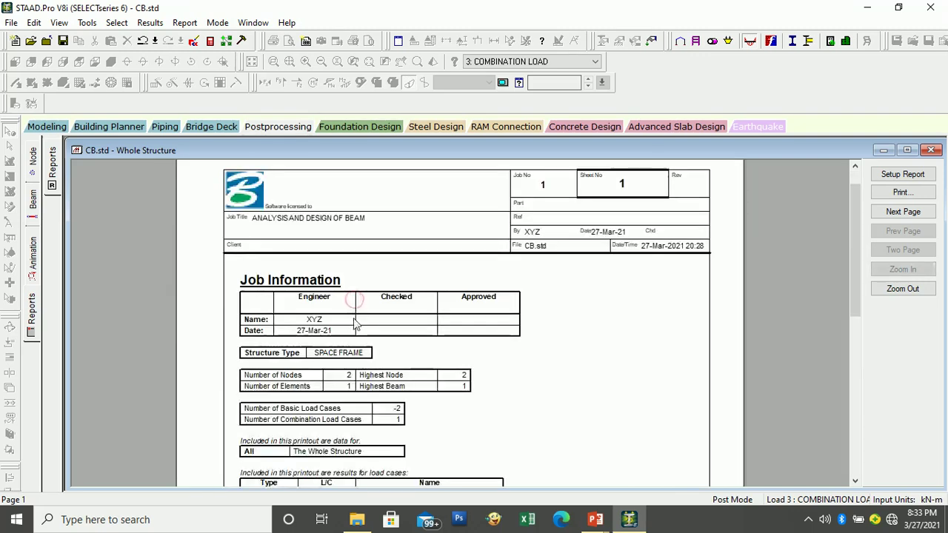
{"action": "left_click", "coordinate": [332, 345]}
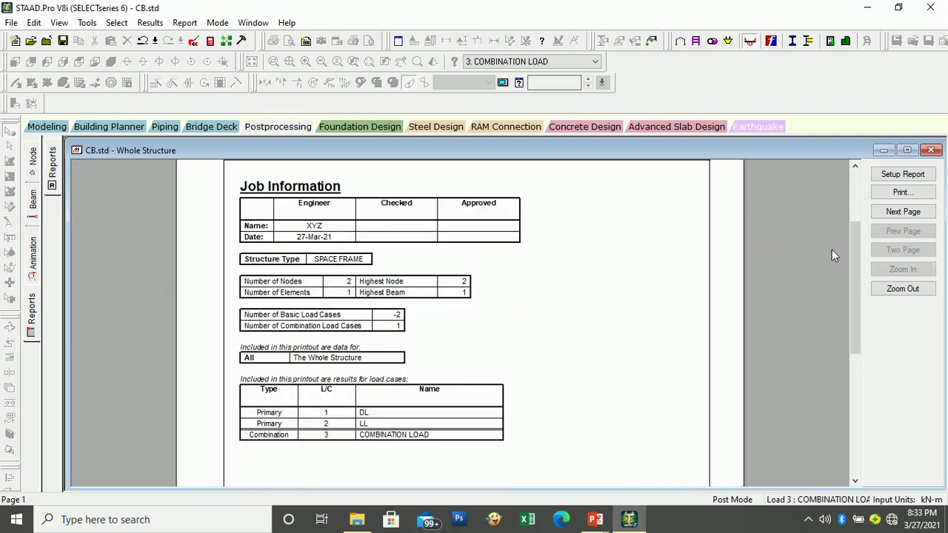
{"action": "left_click", "coordinate": [902, 212]}
{"action": "scroll", "coordinate": [567, 328], "scroll_direction": "down", "scroll_amount": 3}
{"action": "scroll", "coordinate": [568, 328], "scroll_direction": "up", "scroll_amount": 2}
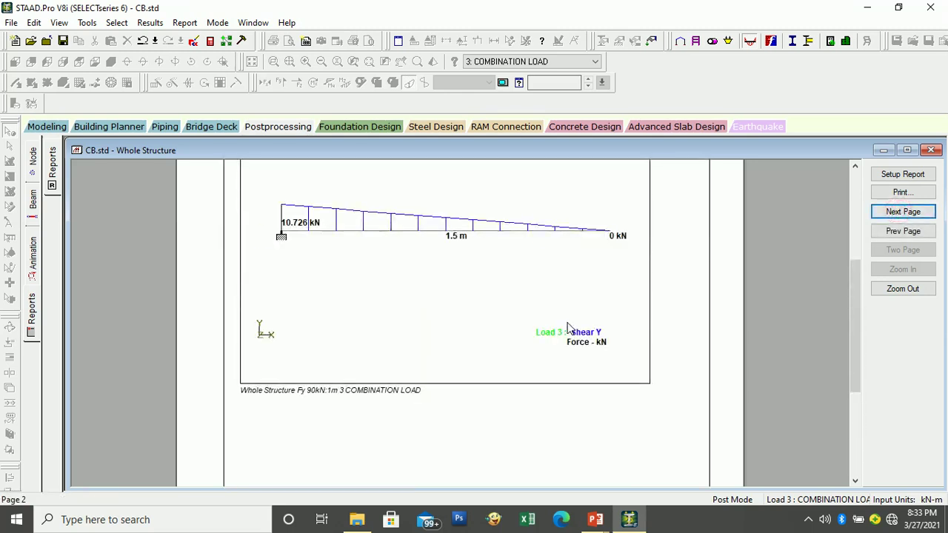
{"action": "left_click", "coordinate": [903, 212]}
{"action": "scroll", "coordinate": [502, 299], "scroll_direction": "down", "scroll_amount": 3}
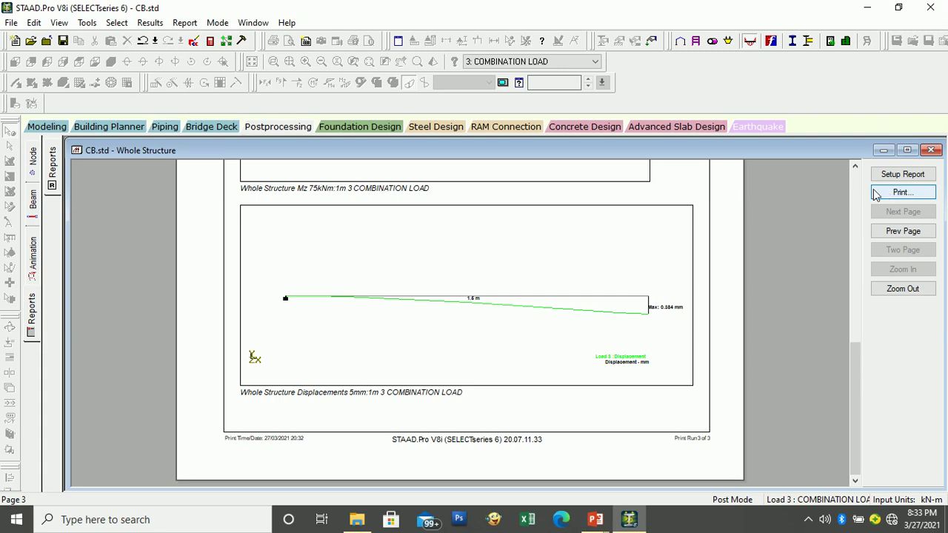
- Return to modeling and set the concrete design code to IS456
{"action": "left_click", "coordinate": [46, 127]}
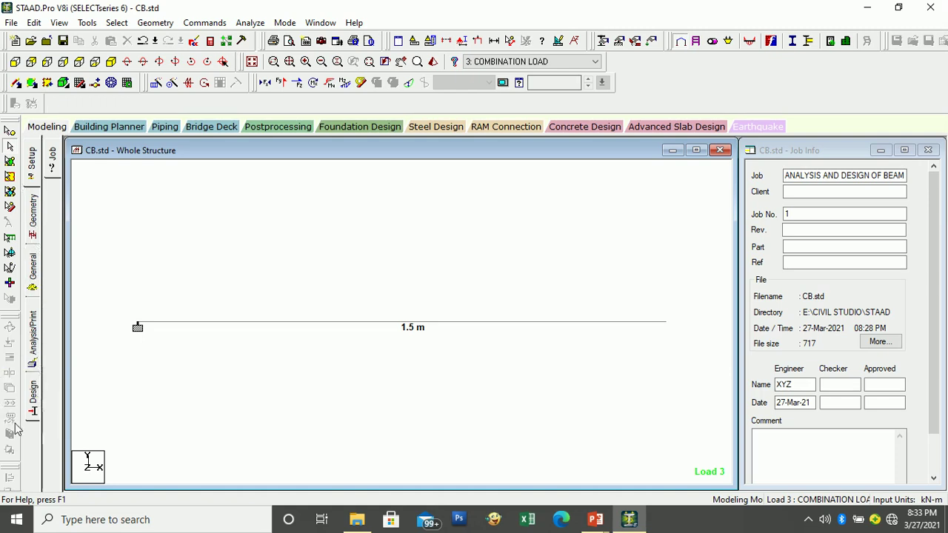
{"action": "left_click", "coordinate": [37, 412]}
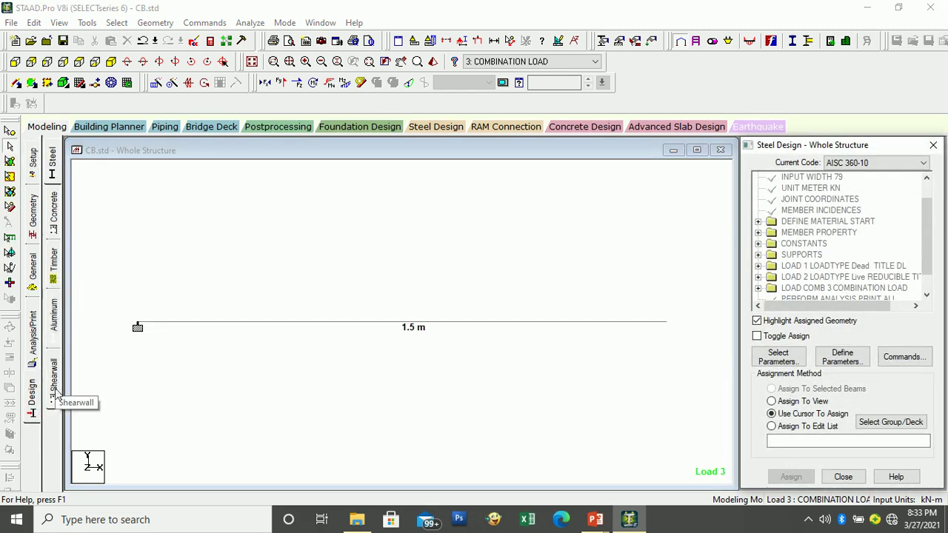
{"action": "left_click", "coordinate": [54, 217]}
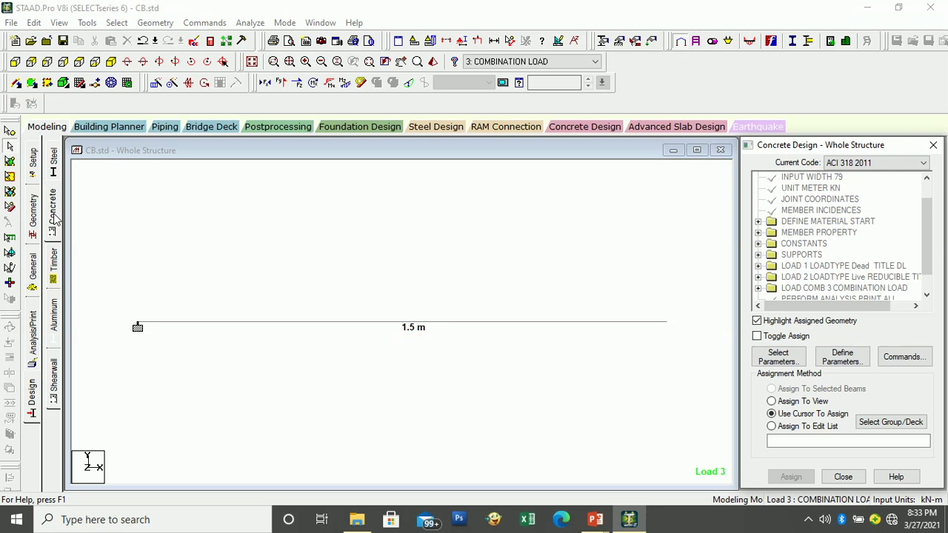
{"action": "left_click", "coordinate": [844, 163]}
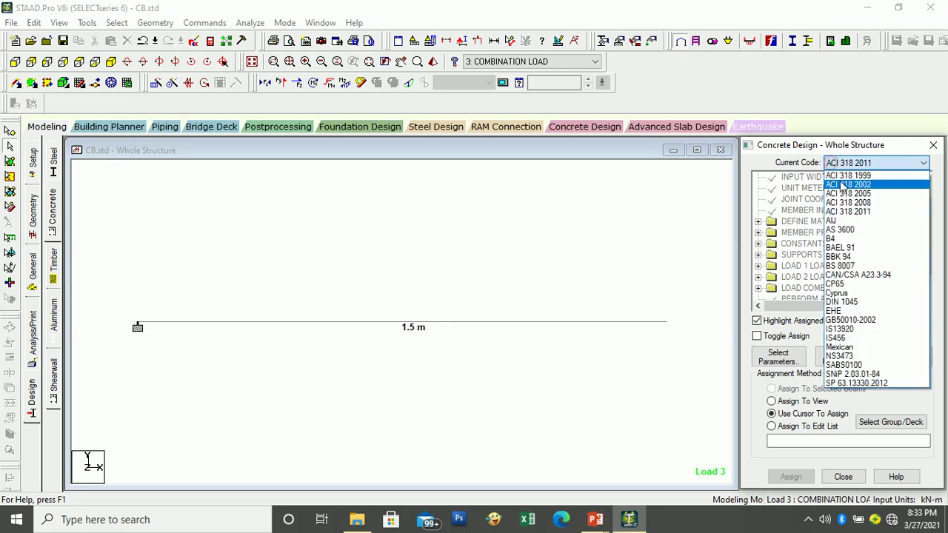
{"action": "left_click", "coordinate": [861, 339]}
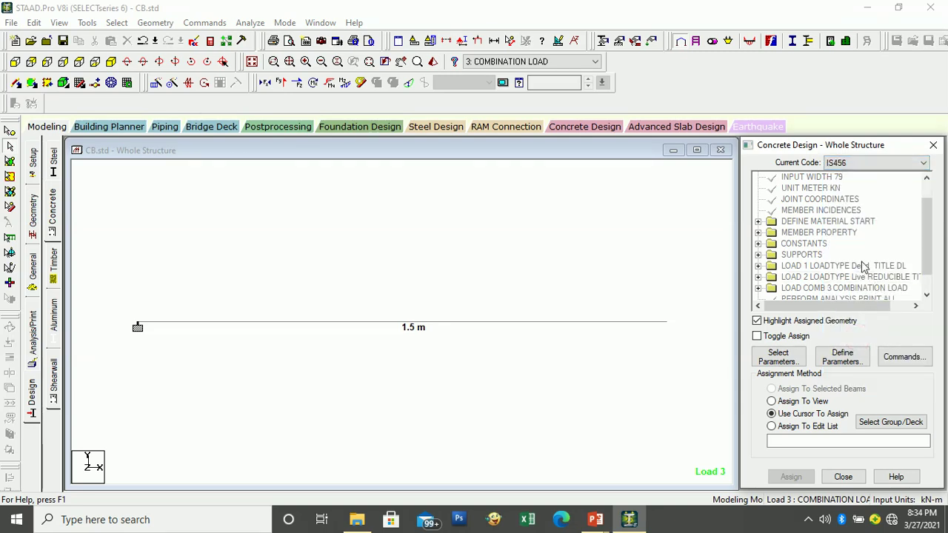
- Review the concrete design parameters available under IS456 and accept the full parameter selection
{"action": "left_click", "coordinate": [778, 358]}
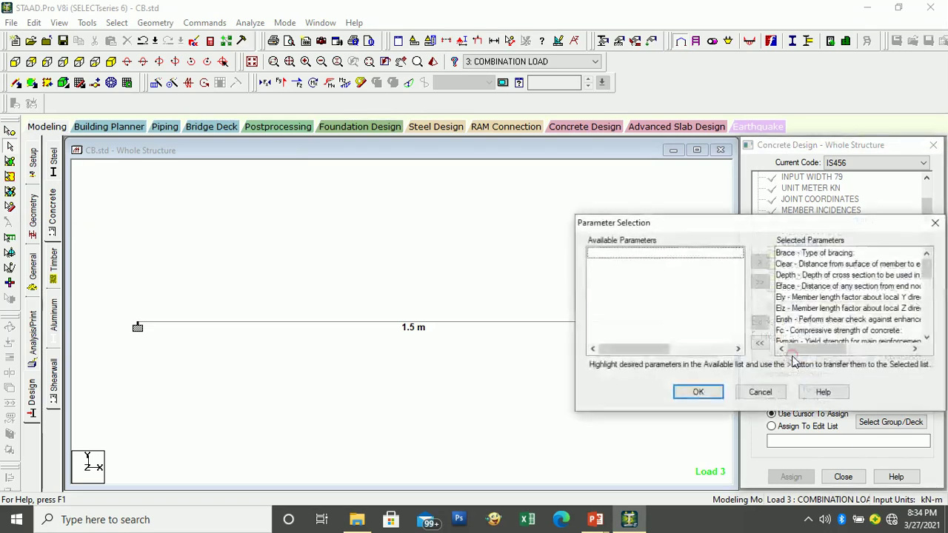
{"action": "left_click_drag", "start_coordinate": [790, 223], "coordinate": [356, 159]}
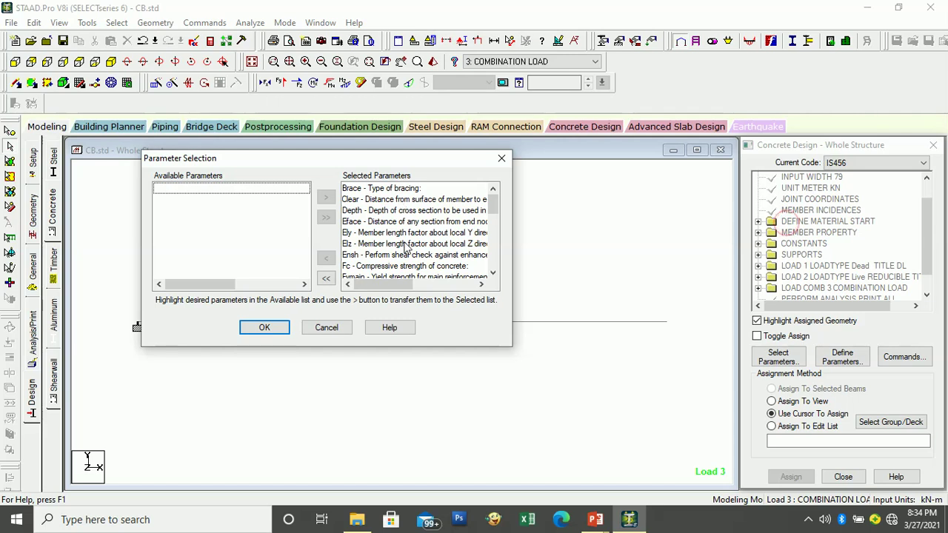
{"action": "scroll", "coordinate": [406, 252], "scroll_direction": "down", "scroll_amount": 2}
{"action": "scroll", "coordinate": [406, 252], "scroll_direction": "down", "scroll_amount": 4}
{"action": "scroll", "coordinate": [406, 259], "scroll_direction": "up", "scroll_amount": 7}
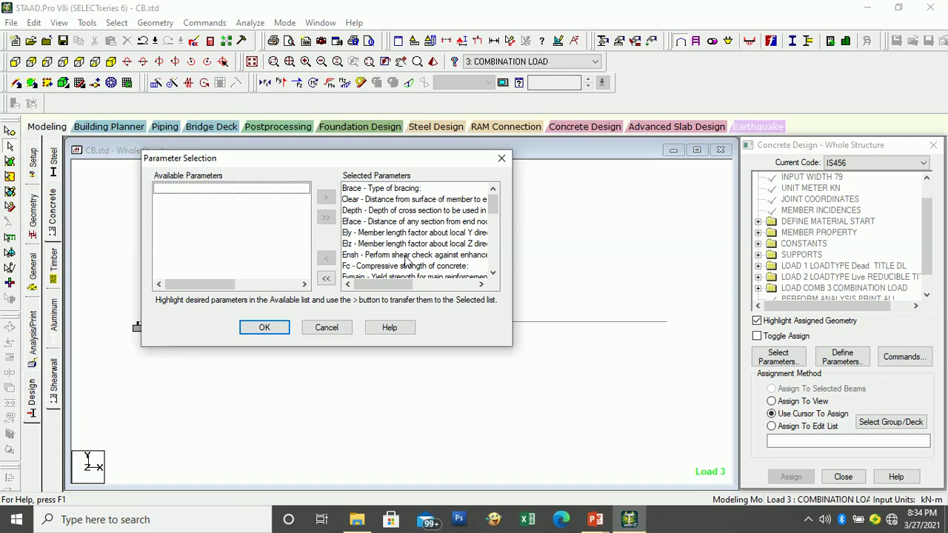
{"action": "scroll", "coordinate": [457, 235], "scroll_direction": "down", "scroll_amount": 1}
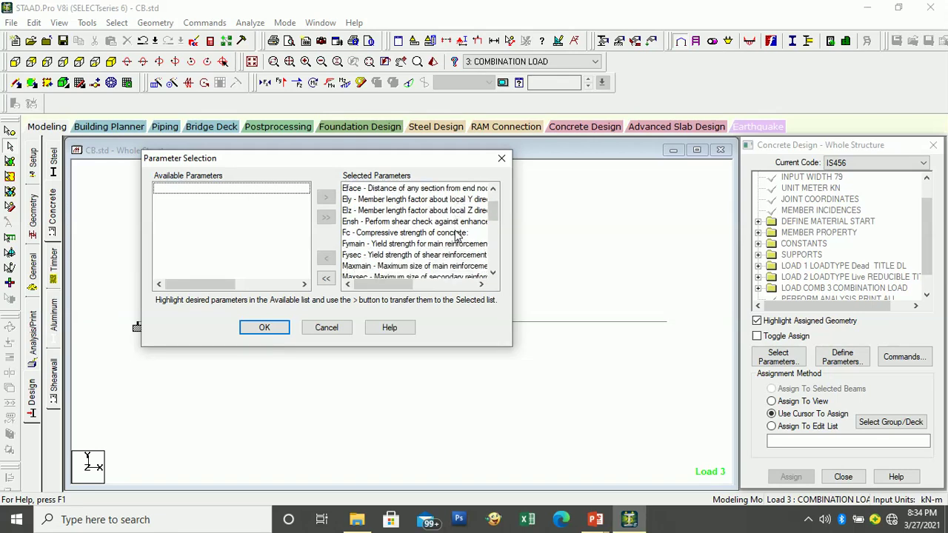
{"action": "scroll", "coordinate": [457, 236], "scroll_direction": "down", "scroll_amount": 3}
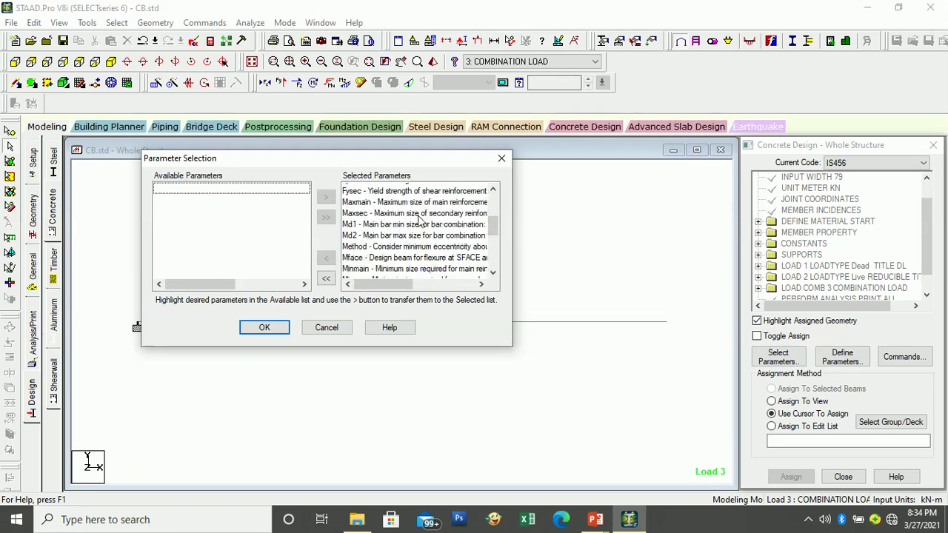
{"action": "left_click", "coordinate": [264, 327]}
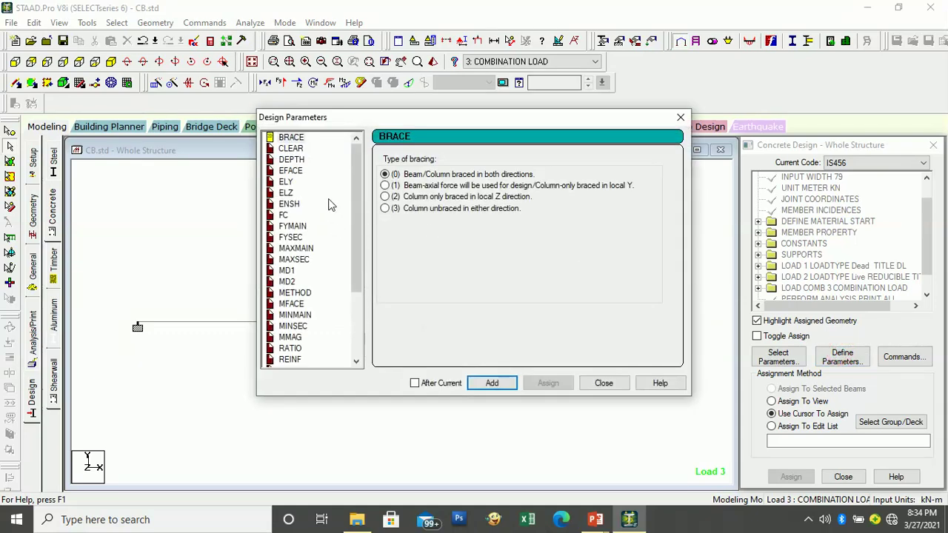
- Add the CLEAR design parameter with a cover distance of 0.035 m to the outermost reinforcement
{"action": "scroll", "coordinate": [304, 238], "scroll_direction": "down", "scroll_amount": 2}
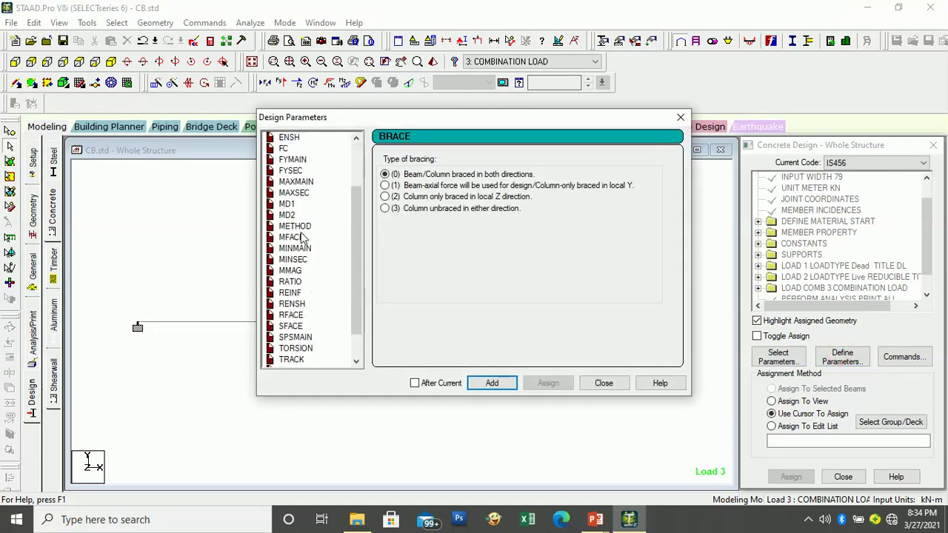
{"action": "scroll", "coordinate": [302, 240], "scroll_direction": "down", "scroll_amount": 1}
{"action": "scroll", "coordinate": [303, 241], "scroll_direction": "up", "scroll_amount": 3}
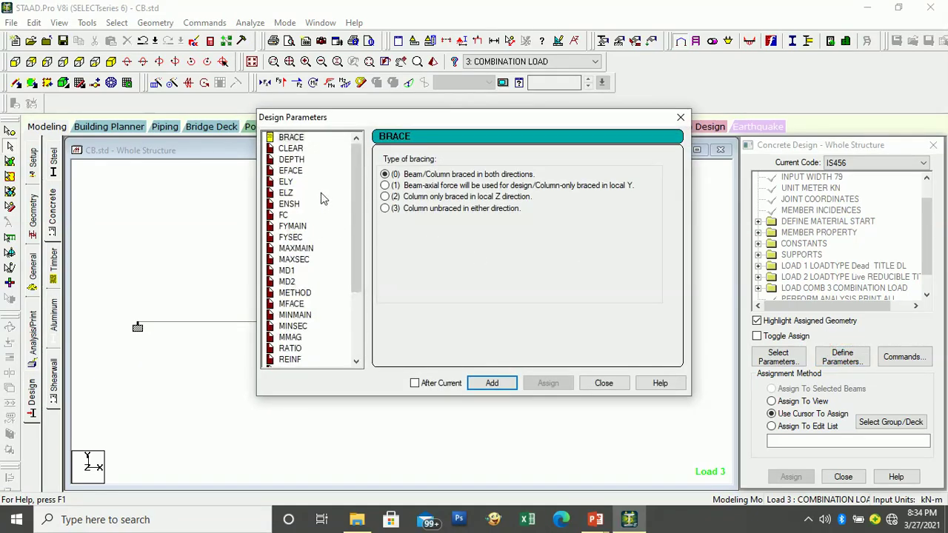
{"action": "left_click", "coordinate": [298, 151]}
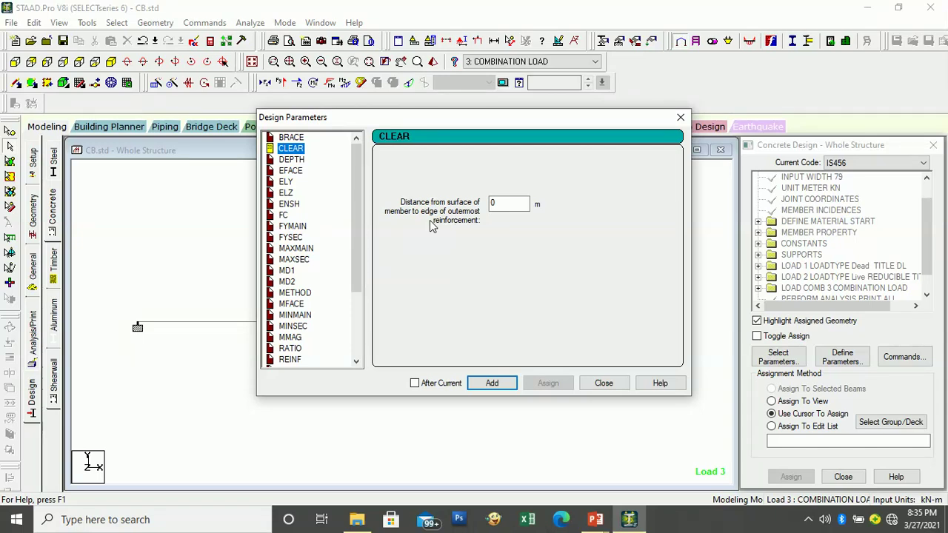
{"action": "left_click", "coordinate": [500, 207]}
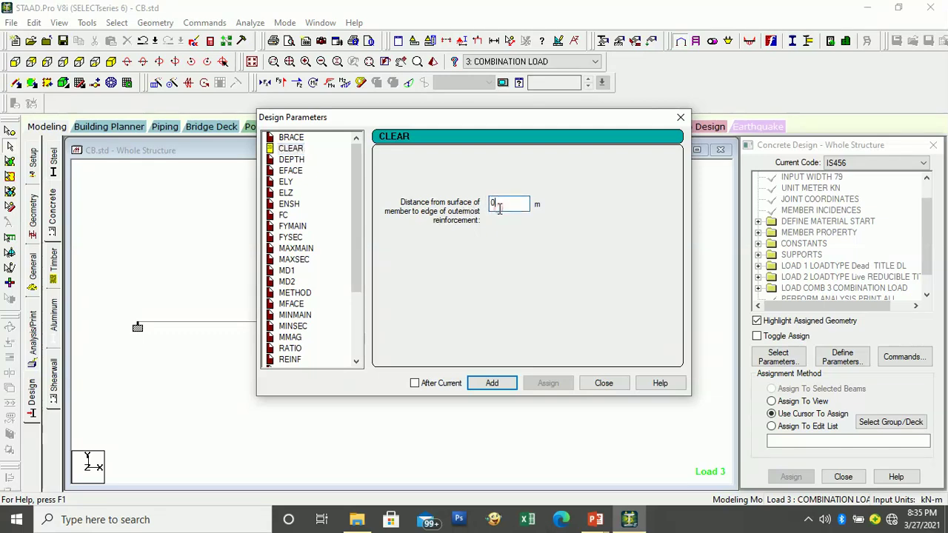
{"action": "type", "text": ".04"}
{"action": "left_click", "coordinate": [503, 206]}
{"action": "key", "text": "BackSpace"}
{"action": "type", "text": "35"}
{"action": "left_click", "coordinate": [493, 384]}
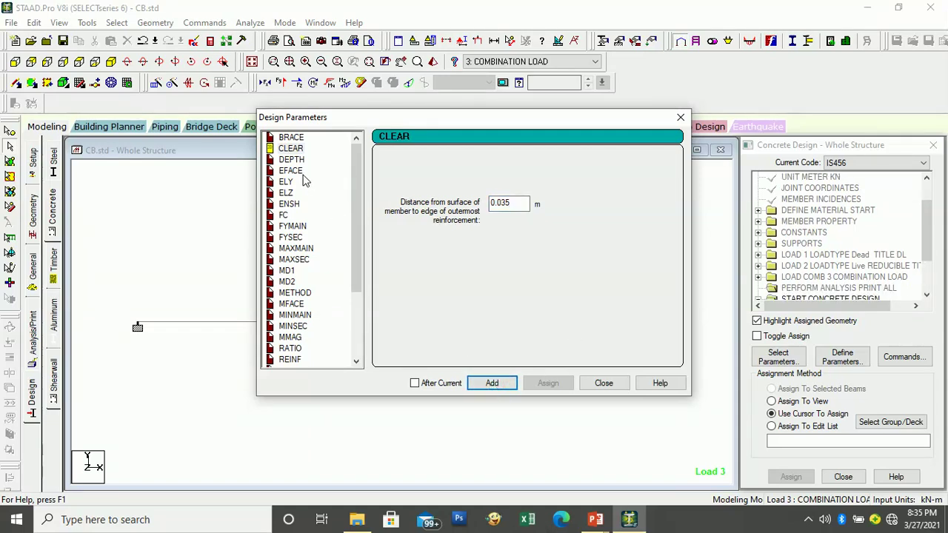
- Add the FC design parameter with a concrete compressive strength of 25000 kN/m2
{"action": "left_click", "coordinate": [285, 215]}
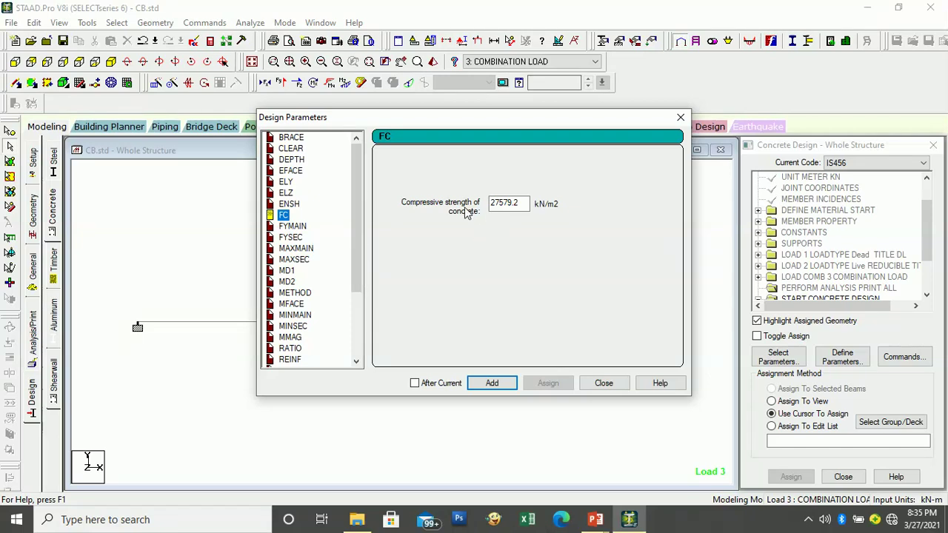
{"action": "left_click", "coordinate": [494, 204]}
{"action": "left_click_drag", "start_coordinate": [494, 203], "coordinate": [500, 204]}
{"action": "type", "text": "5"}
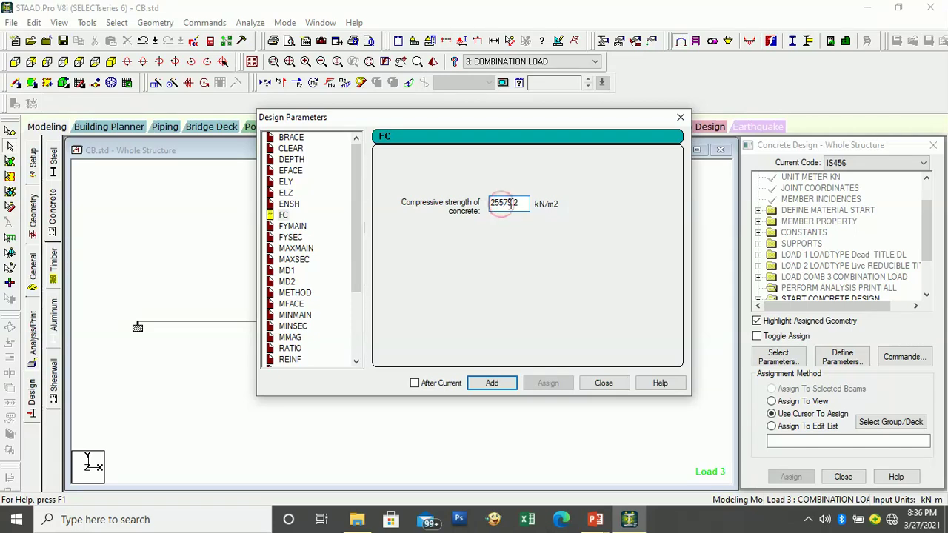
{"action": "left_click_drag", "start_coordinate": [519, 203], "coordinate": [500, 206]}
{"action": "type", "text": "000"}
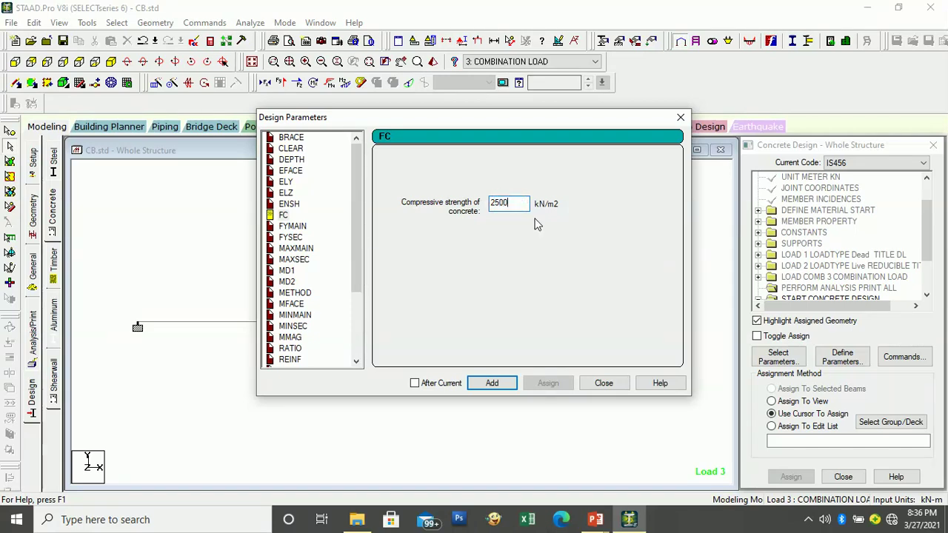
{"action": "left_click", "coordinate": [494, 382]}
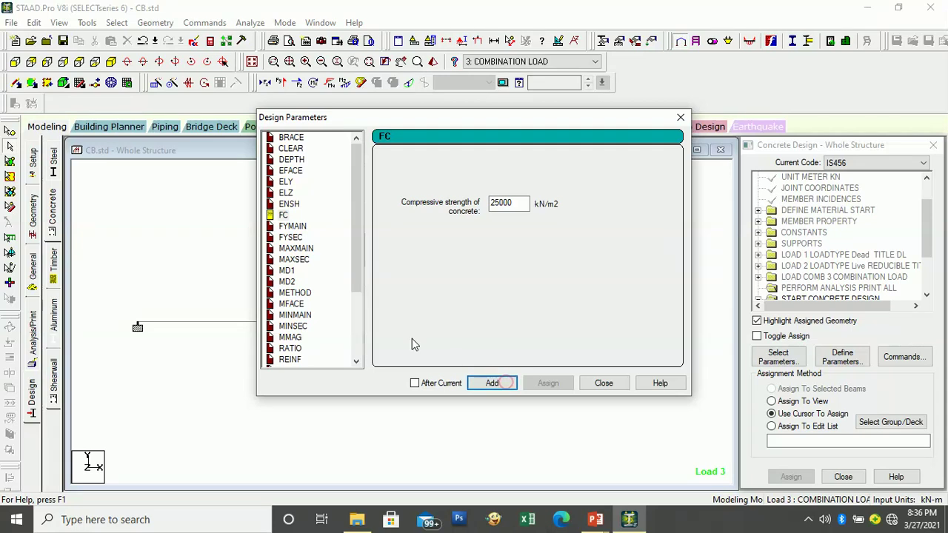
- Add the FYMAIN design parameter with a main reinforcement yield strength of 500000 kN/m2
{"action": "left_click", "coordinate": [309, 227]}
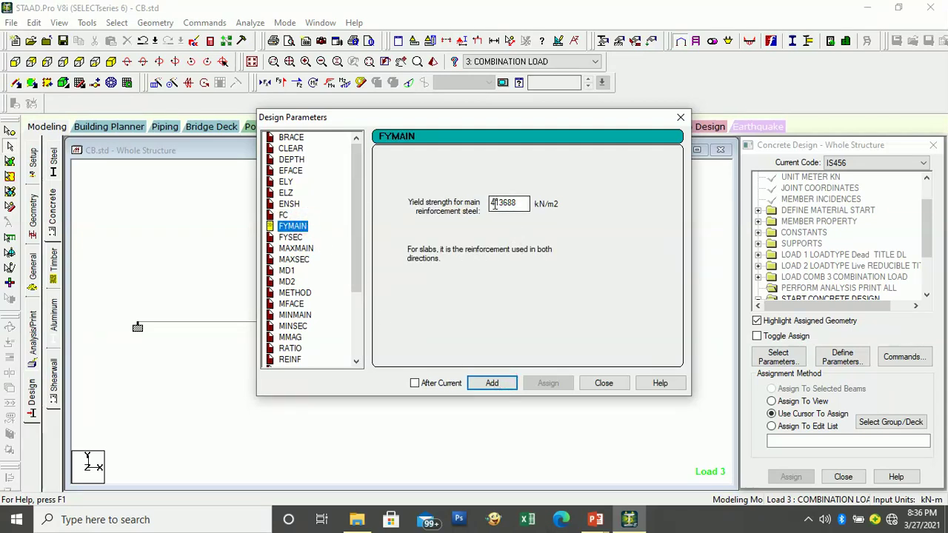
{"action": "left_click_drag", "start_coordinate": [490, 203], "coordinate": [504, 203]}
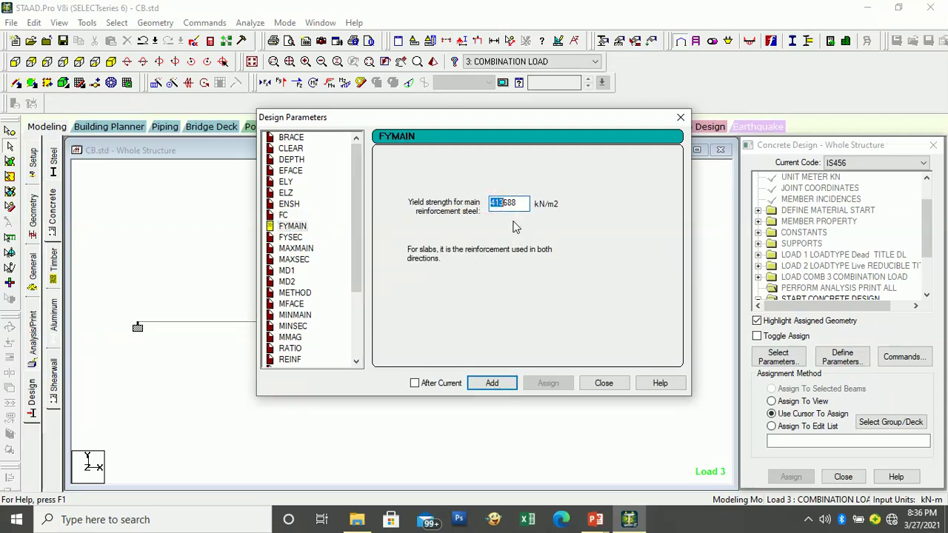
{"action": "type", "text": "500"}
{"action": "double_click", "coordinate": [505, 203]}
{"action": "type", "text": "500000"}
{"action": "left_click", "coordinate": [492, 383]}
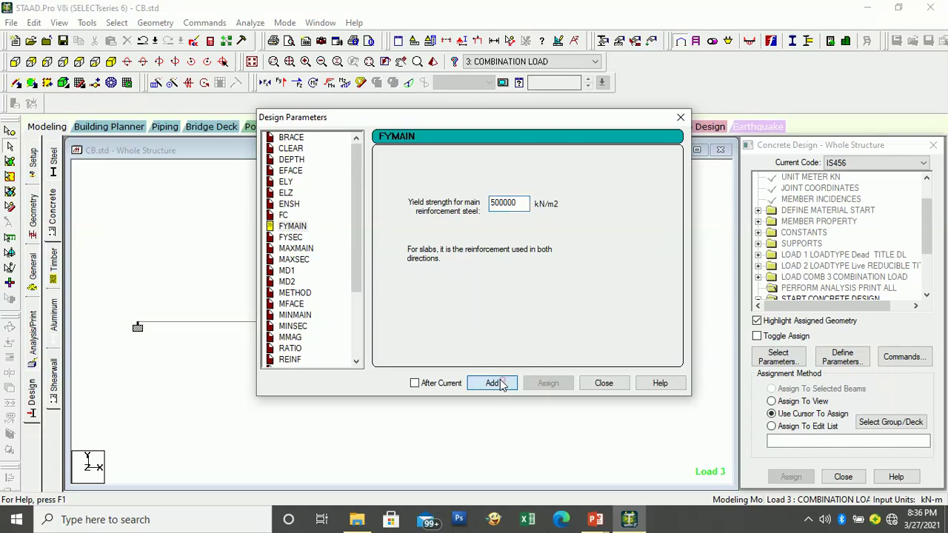
- Add the FYSEC design parameter with a shear reinforcement yield strength of 500000 kN/m2
{"action": "left_click", "coordinate": [291, 238]}
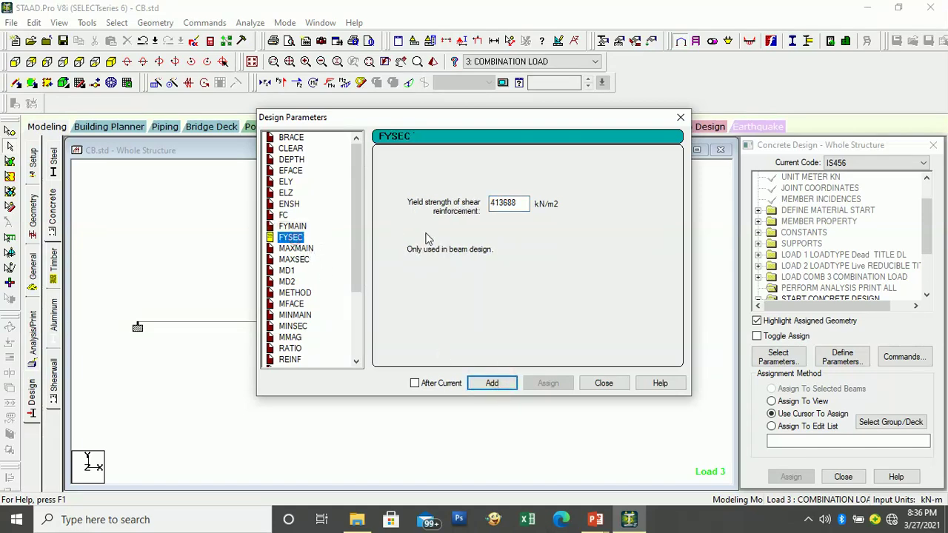
{"action": "double_click", "coordinate": [510, 204]}
{"action": "type", "text": "50"}
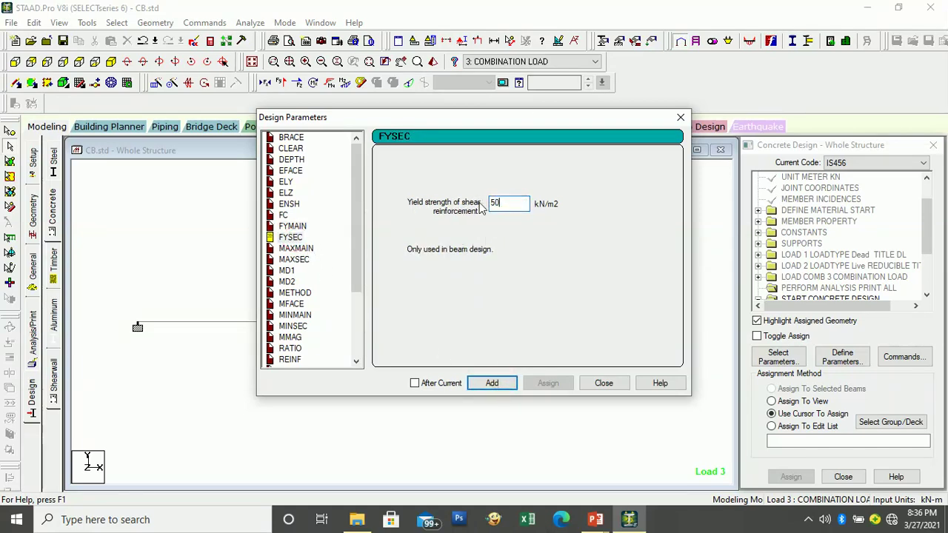
{"action": "type", "text": "0000"}
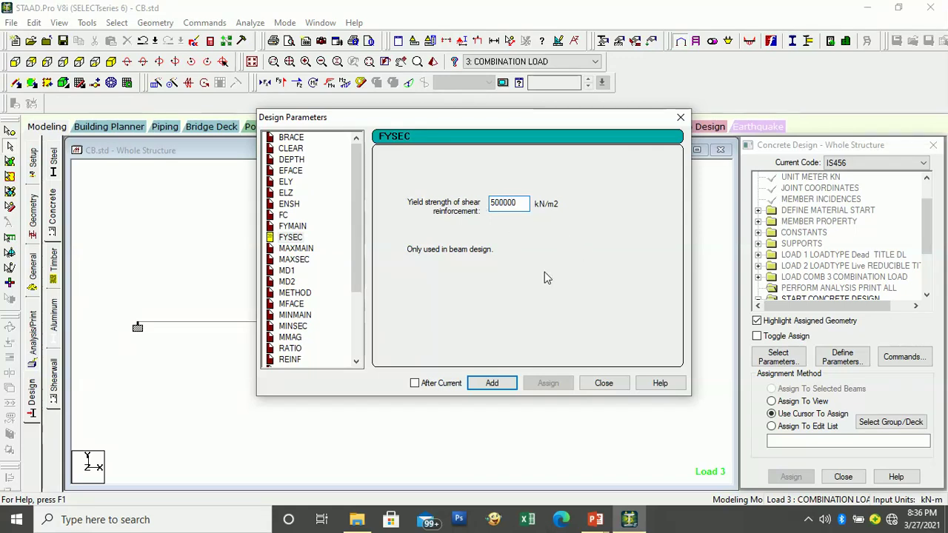
{"action": "left_click", "coordinate": [490, 383]}
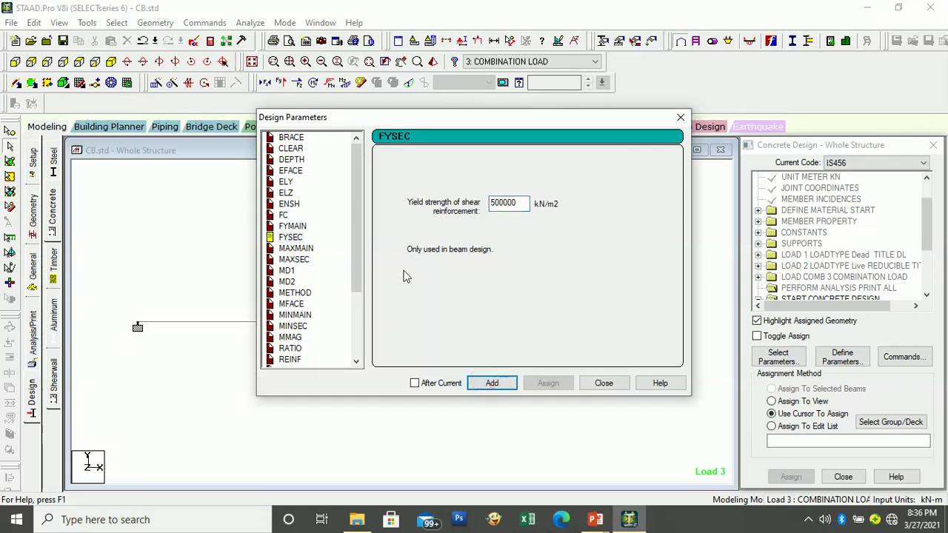
- Add the MAXMAIN design parameter, limiting the maximum main reinforcement size to 20 mm
{"action": "scroll", "coordinate": [319, 259], "scroll_direction": "down", "scroll_amount": 1}
{"action": "left_click", "coordinate": [297, 215]}
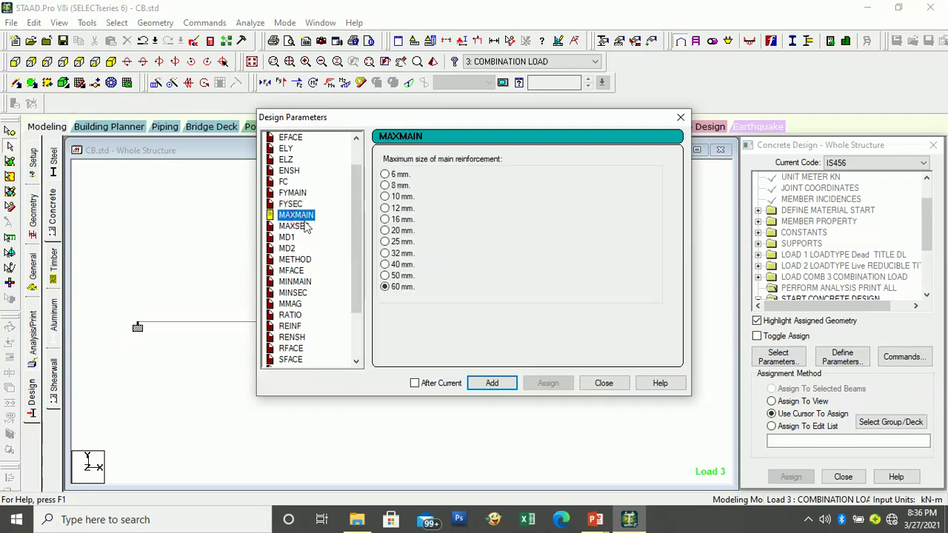
{"action": "left_click", "coordinate": [305, 226]}
{"action": "left_click", "coordinate": [300, 215]}
{"action": "left_click", "coordinate": [385, 231]}
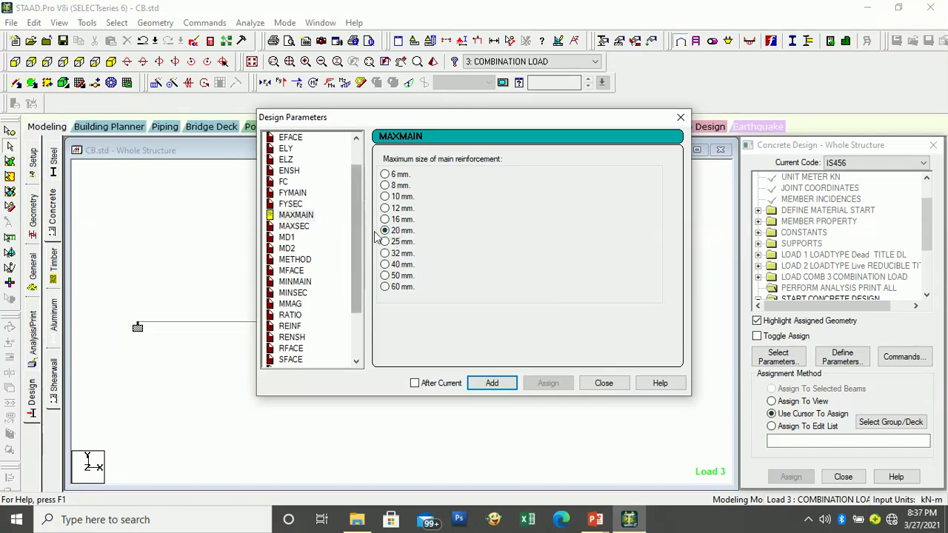
{"action": "left_click", "coordinate": [495, 384]}
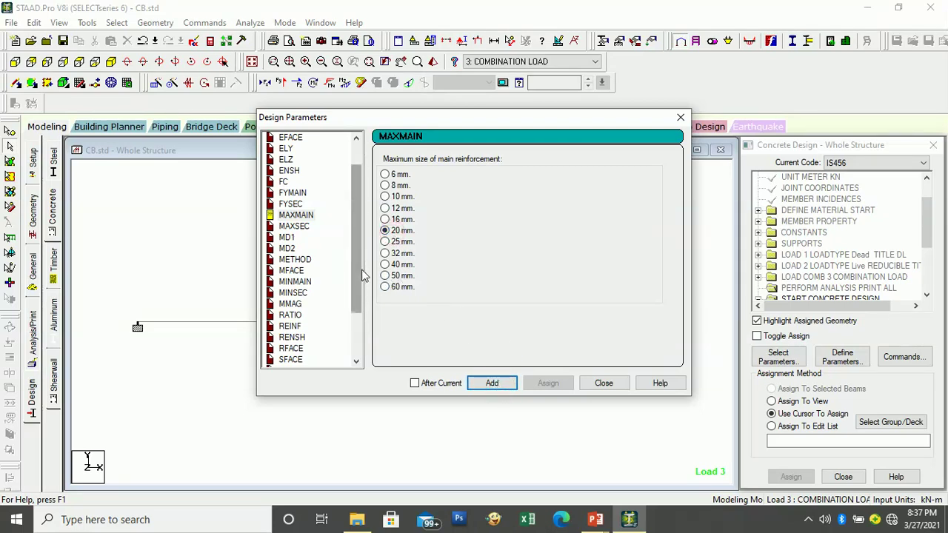
- Add the MAXSEC design parameter, limiting the maximum secondary reinforcement size to 12 mm
{"action": "left_click", "coordinate": [304, 228]}
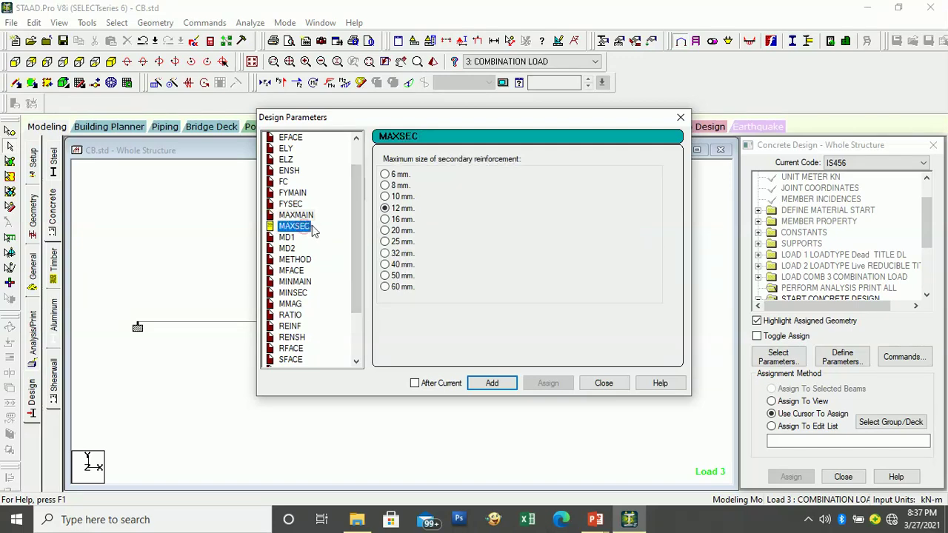
{"action": "left_click", "coordinate": [399, 208]}
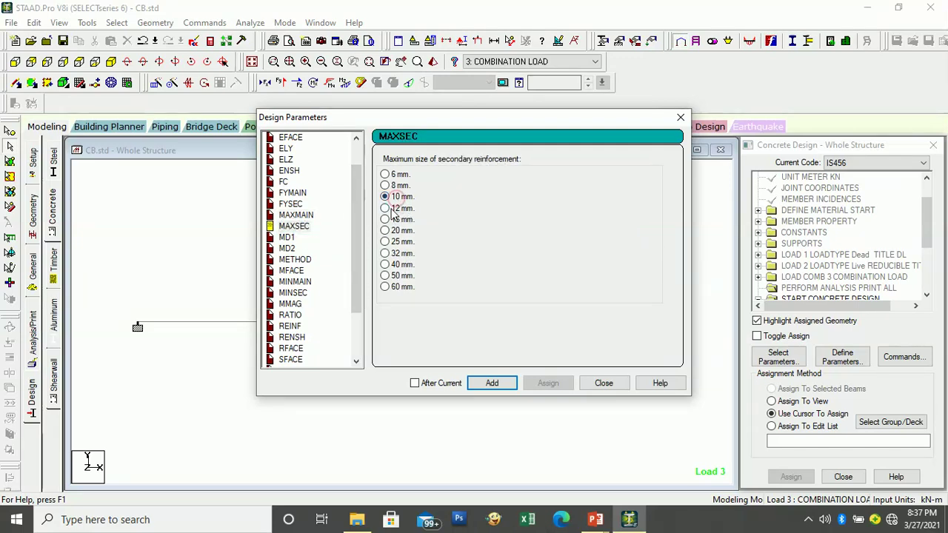
{"action": "left_click", "coordinate": [493, 383]}
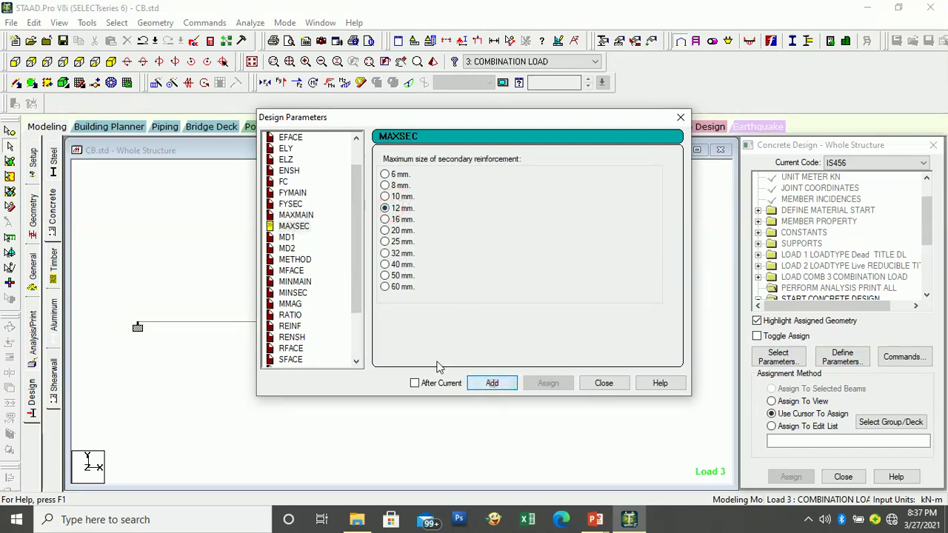
- Add the MINMAIN parameter at 10 mm and the MINSEC parameter at 8 mm for the minimum bar sizes
{"action": "scroll", "coordinate": [302, 273], "scroll_direction": "down", "scroll_amount": 1}
{"action": "left_click", "coordinate": [296, 248]}
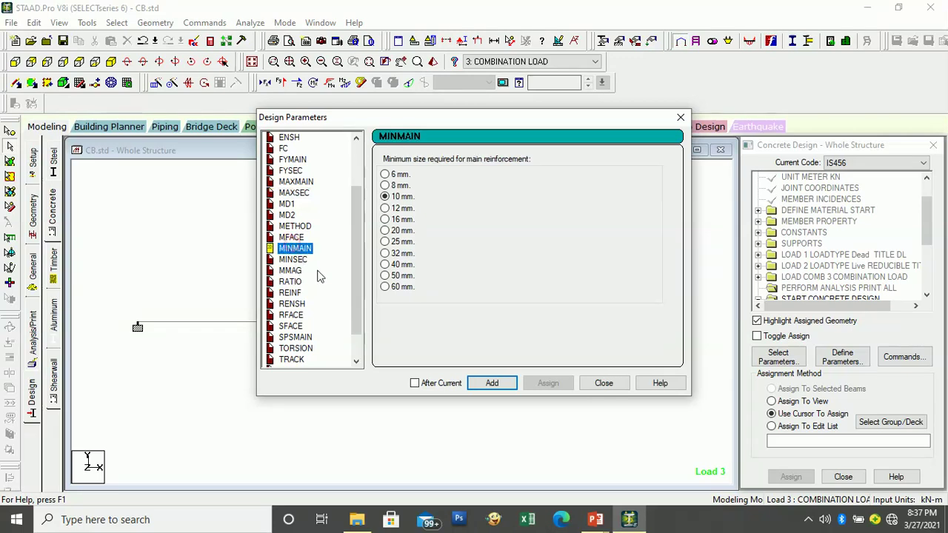
{"action": "left_click", "coordinate": [492, 383]}
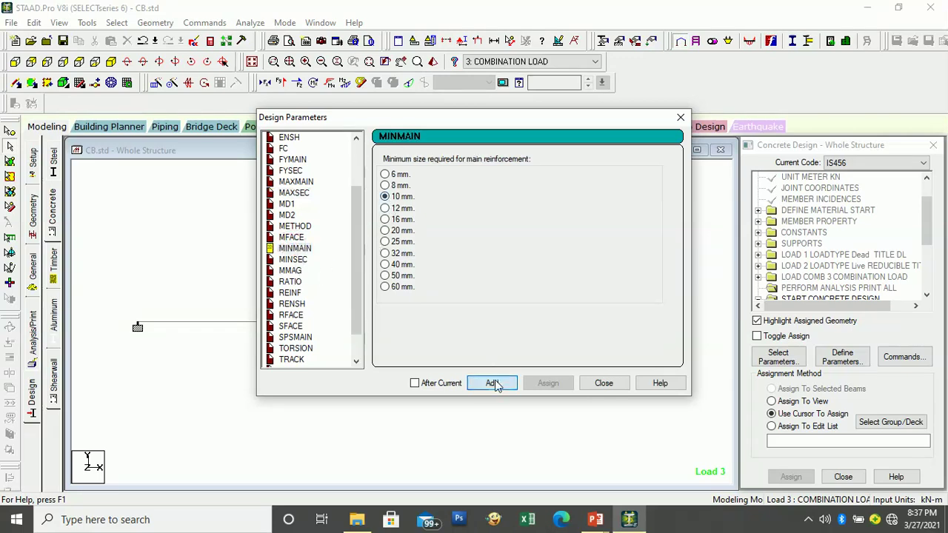
{"action": "left_click", "coordinate": [285, 261]}
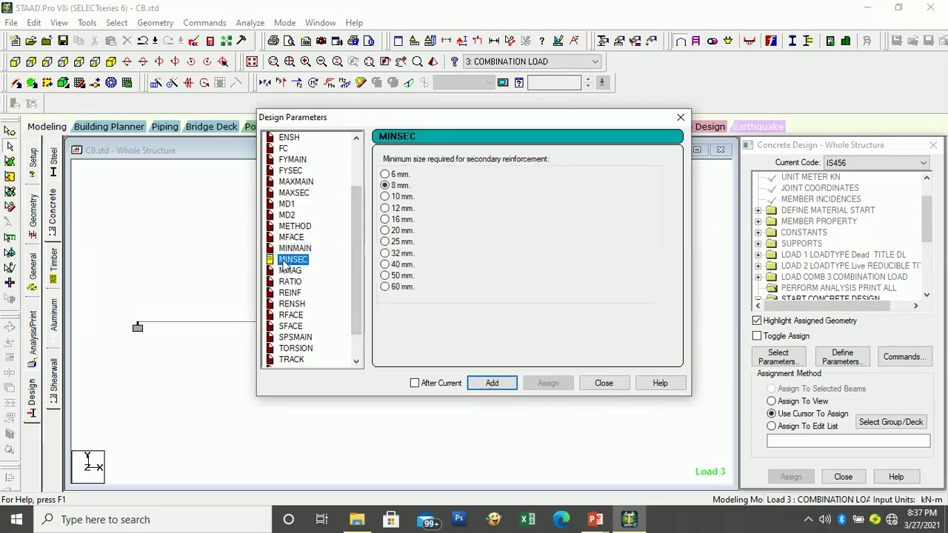
{"action": "left_click", "coordinate": [491, 383]}
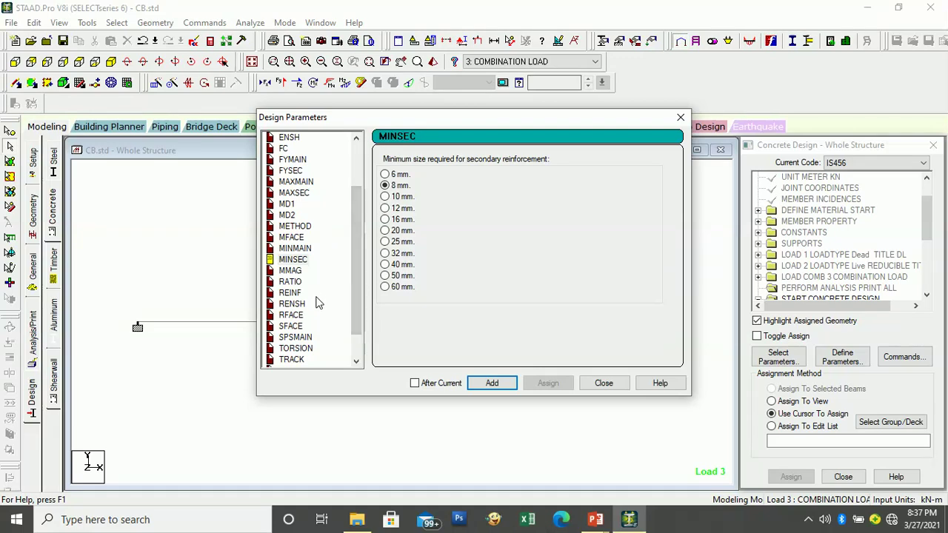
- Finish defining design parameters and check the entries listed under START CONCRETE DESIGN
{"action": "scroll", "coordinate": [318, 307], "scroll_direction": "down", "scroll_amount": 1}
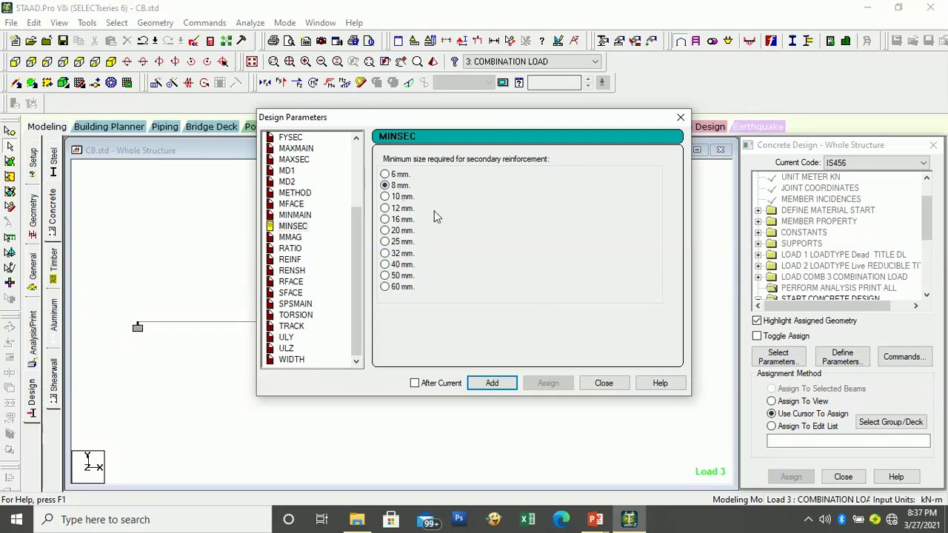
{"action": "left_click", "coordinate": [615, 382]}
{"action": "scroll", "coordinate": [882, 234], "scroll_direction": "down", "scroll_amount": 3}
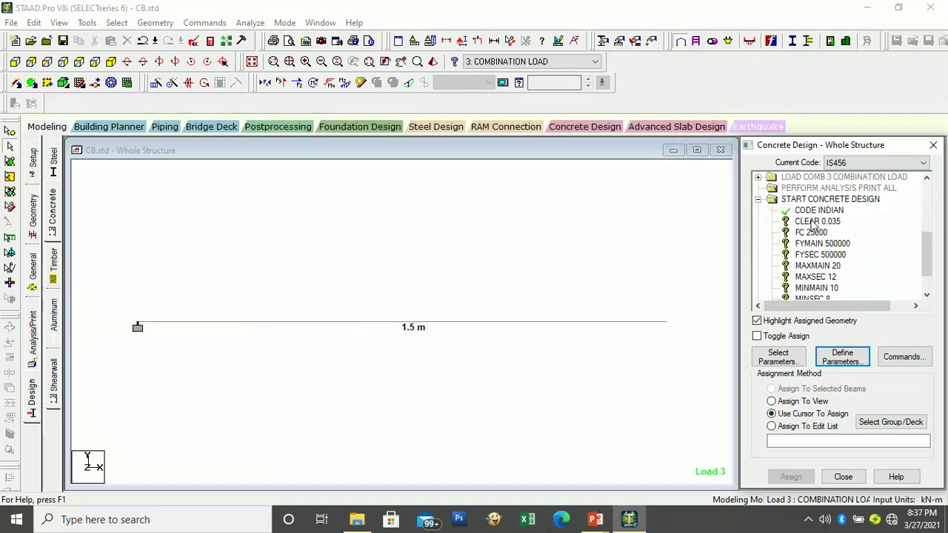
{"action": "scroll", "coordinate": [815, 222], "scroll_direction": "down", "scroll_amount": 1}
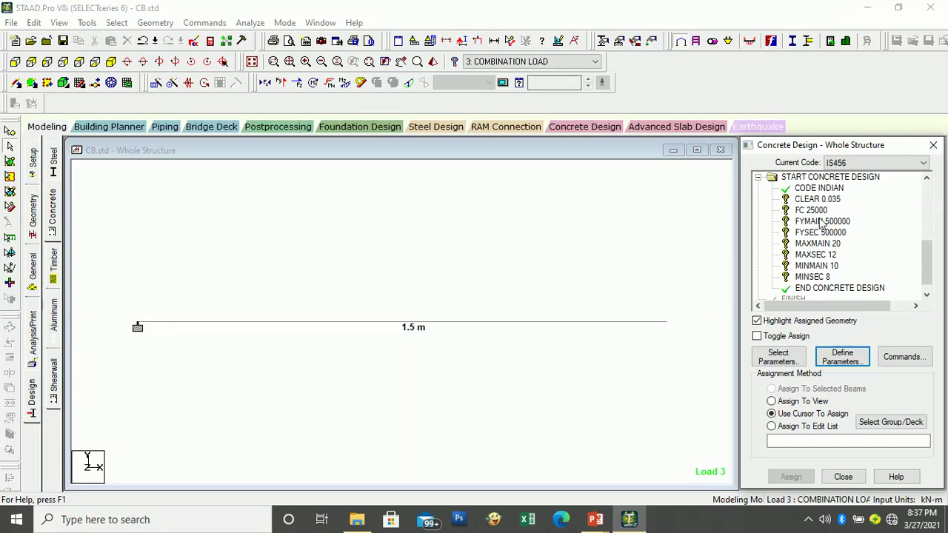
- Assign the CLEAR 0.035 and FC 25000 design parameters to the beam using the Assign To View method
{"action": "left_click", "coordinate": [817, 199]}
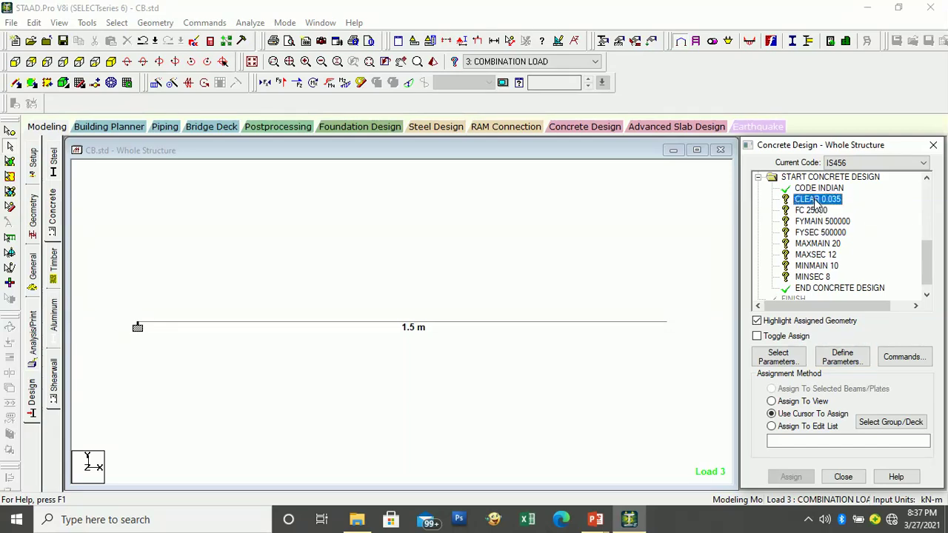
{"action": "left_click", "coordinate": [813, 400]}
{"action": "left_click", "coordinate": [790, 477]}
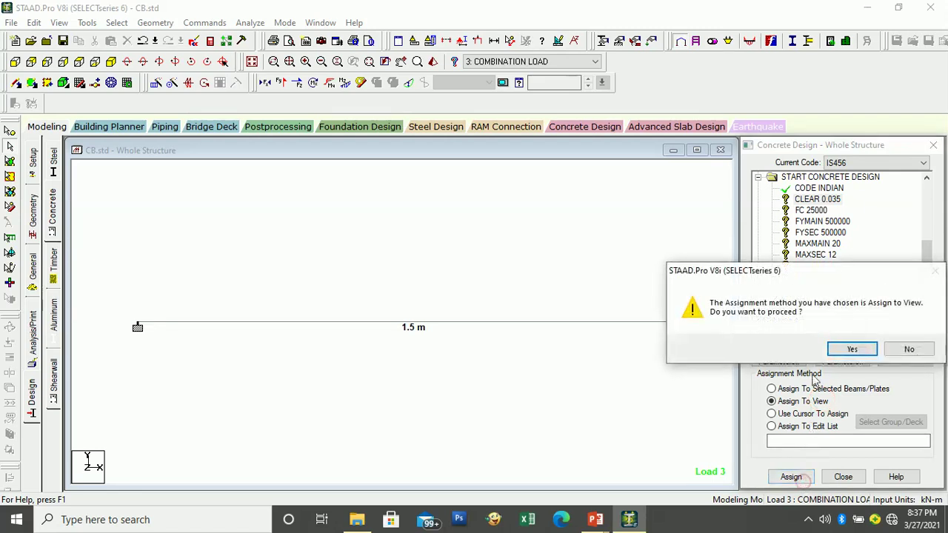
{"action": "left_click", "coordinate": [848, 349]}
{"action": "left_click", "coordinate": [811, 210]}
{"action": "left_click", "coordinate": [815, 413]}
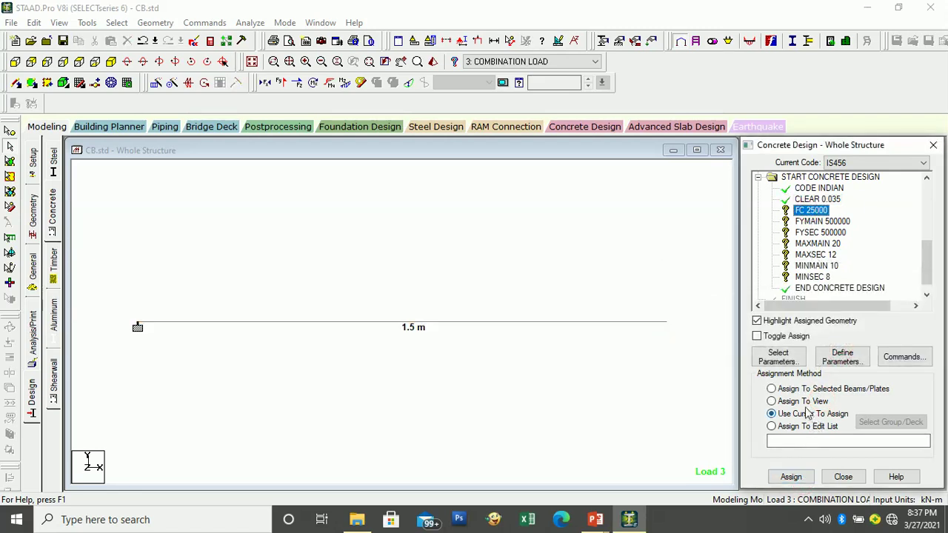
{"action": "left_click", "coordinate": [806, 401]}
{"action": "left_click", "coordinate": [791, 477]}
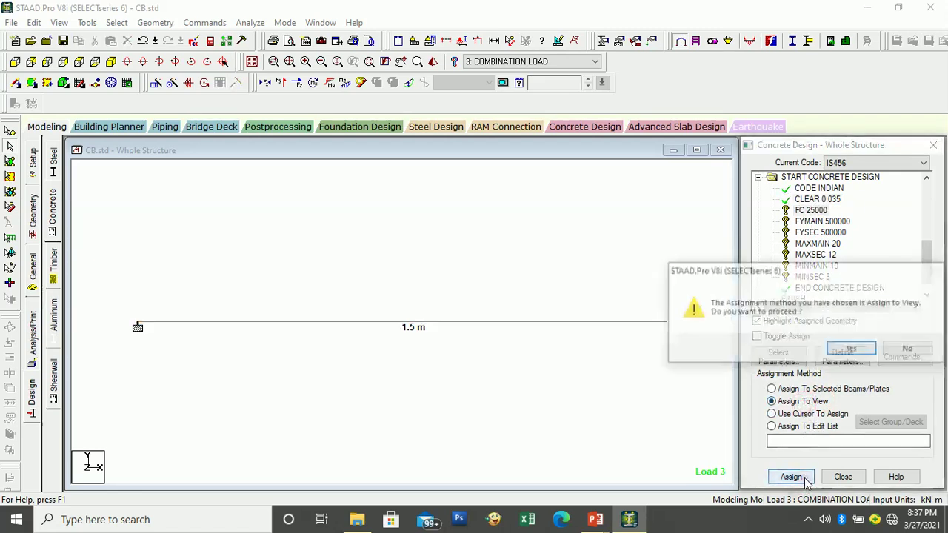
{"action": "left_click", "coordinate": [852, 349]}
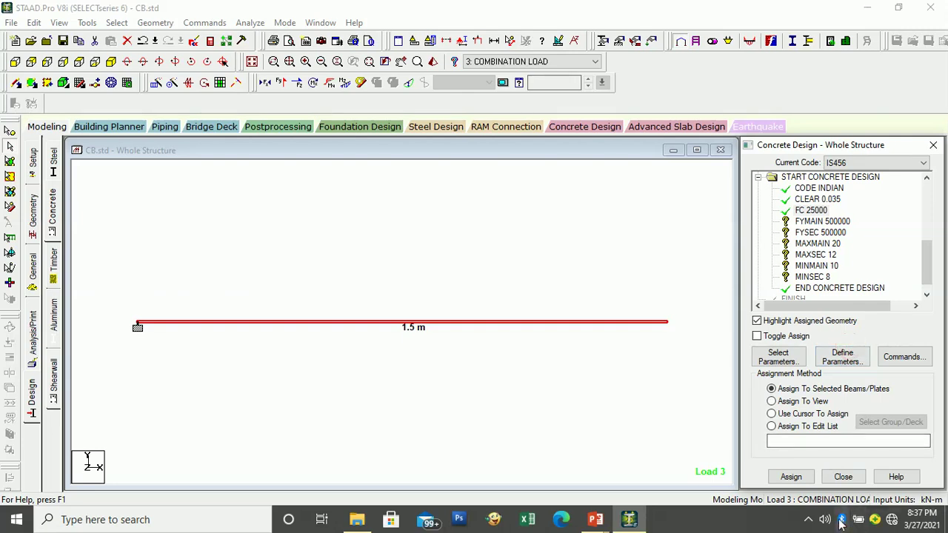
- Assign the FYMAIN 500000 and FYSEC 500000 steel strength parameters to the whole view
{"action": "left_click", "coordinate": [822, 221]}
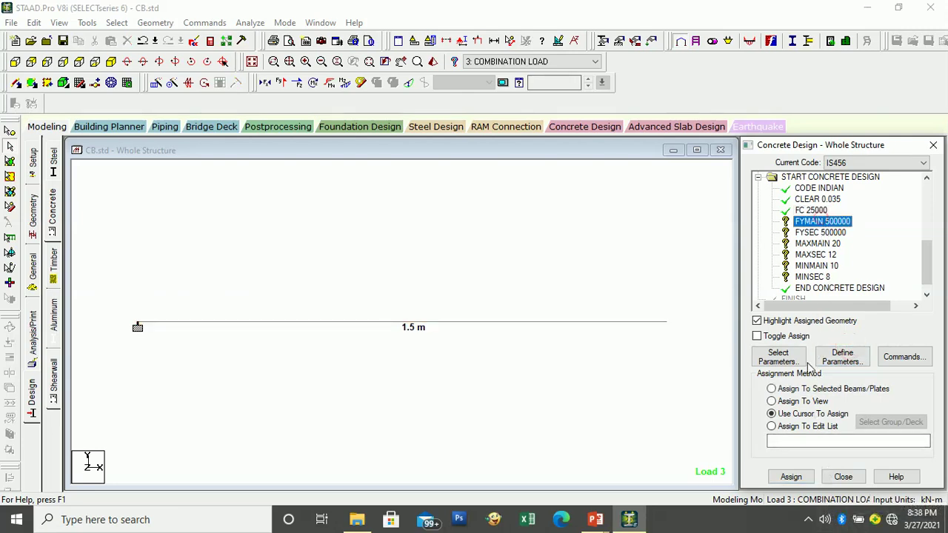
{"action": "left_click", "coordinate": [802, 401]}
{"action": "left_click", "coordinate": [790, 476]}
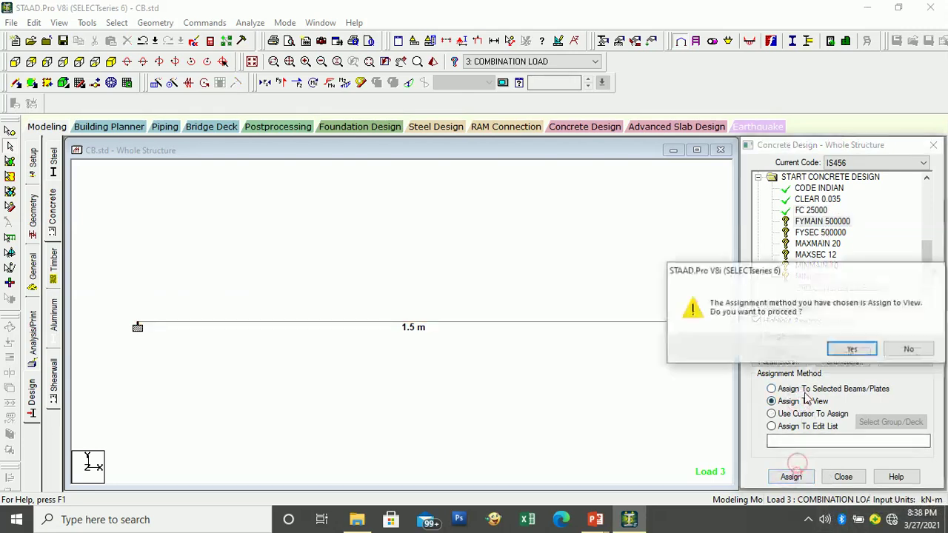
{"action": "left_click", "coordinate": [843, 354]}
{"action": "left_click", "coordinate": [820, 233]}
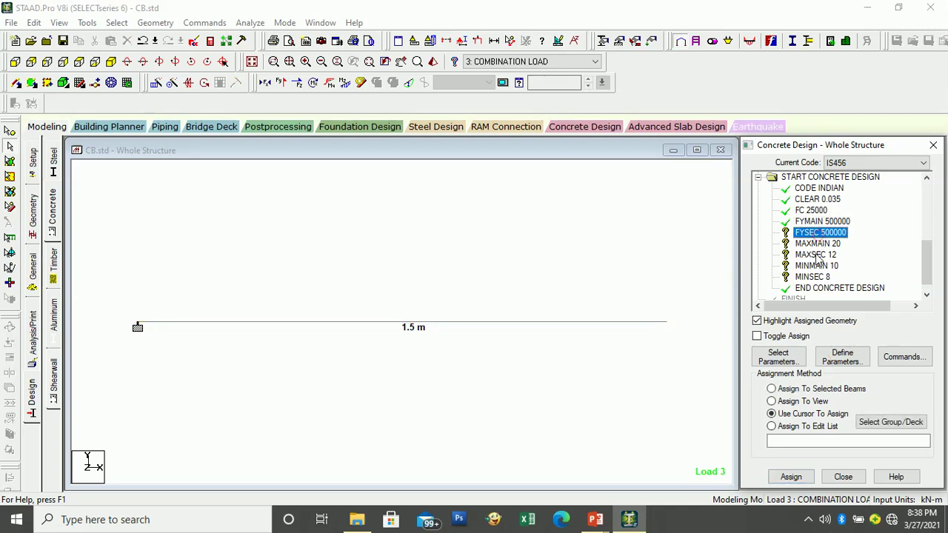
{"action": "left_click", "coordinate": [802, 401]}
{"action": "left_click", "coordinate": [790, 477]}
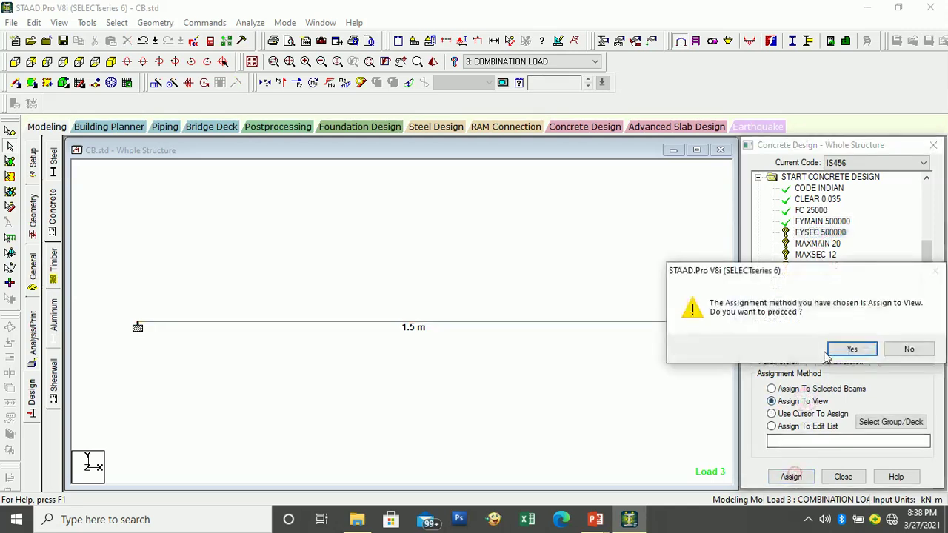
{"action": "left_click", "coordinate": [851, 349]}
- Assign the maximum bar size parameters MAXMAIN 20 and MAXSEC 12 to the whole view
{"action": "left_click", "coordinate": [817, 244]}
{"action": "left_click", "coordinate": [803, 401]}
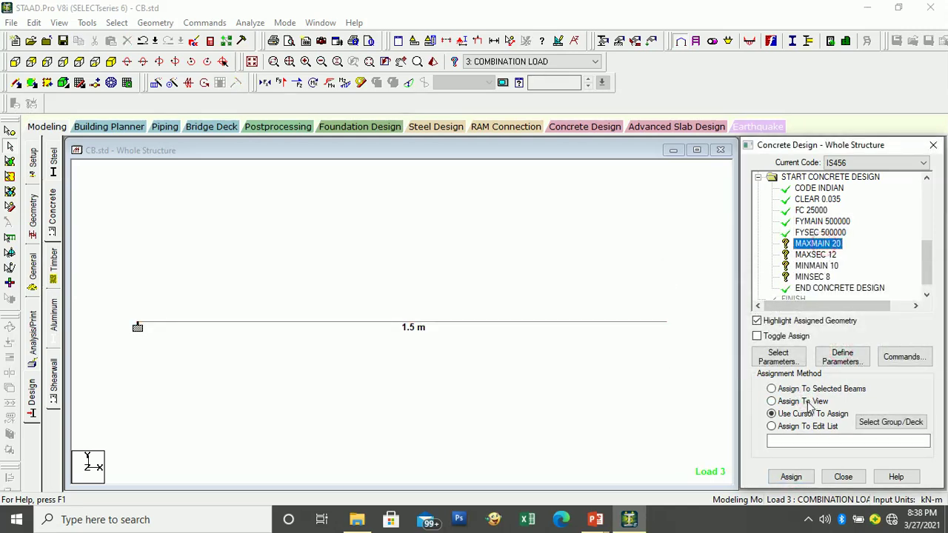
{"action": "left_click", "coordinate": [791, 476]}
{"action": "left_click", "coordinate": [847, 348]}
{"action": "left_click", "coordinate": [816, 254]}
{"action": "left_click", "coordinate": [802, 402]}
{"action": "left_click", "coordinate": [793, 477]}
{"action": "left_click", "coordinate": [846, 349]}
- Assign the minimum bar size parameters MINMAIN 10 and MINSEC 8 to the whole view
{"action": "left_click", "coordinate": [819, 266]}
{"action": "left_click", "coordinate": [802, 402]}
{"action": "left_click", "coordinate": [791, 476]}
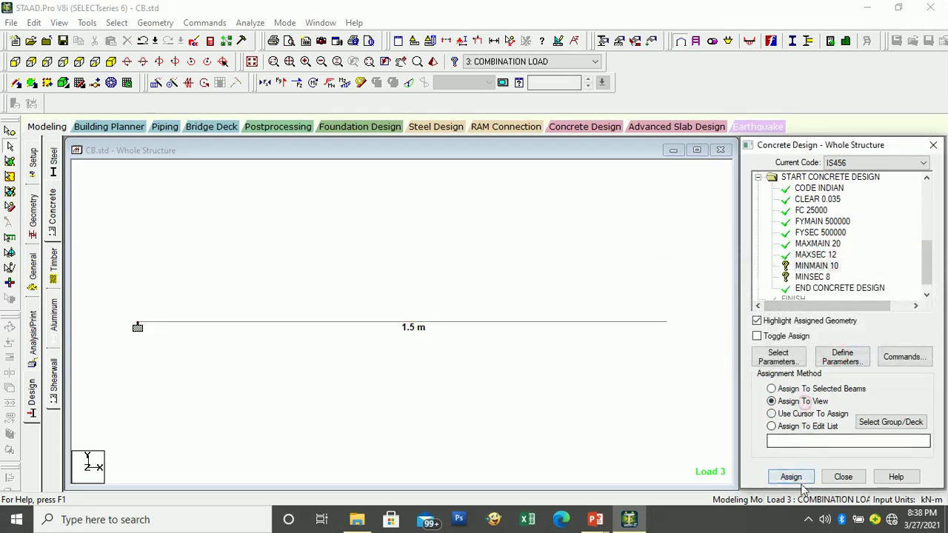
{"action": "left_click", "coordinate": [852, 349]}
{"action": "left_click", "coordinate": [812, 276]}
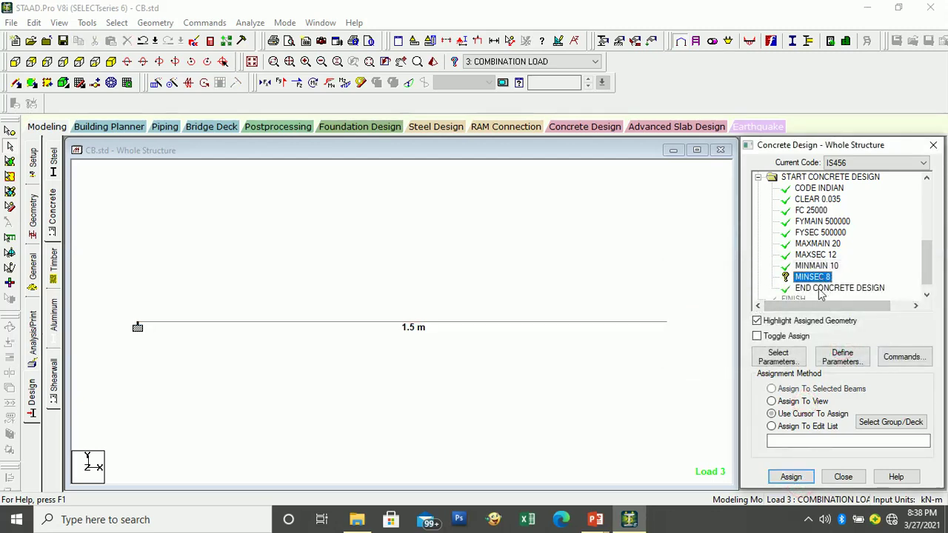
{"action": "left_click", "coordinate": [803, 402]}
{"action": "left_click", "coordinate": [791, 477]}
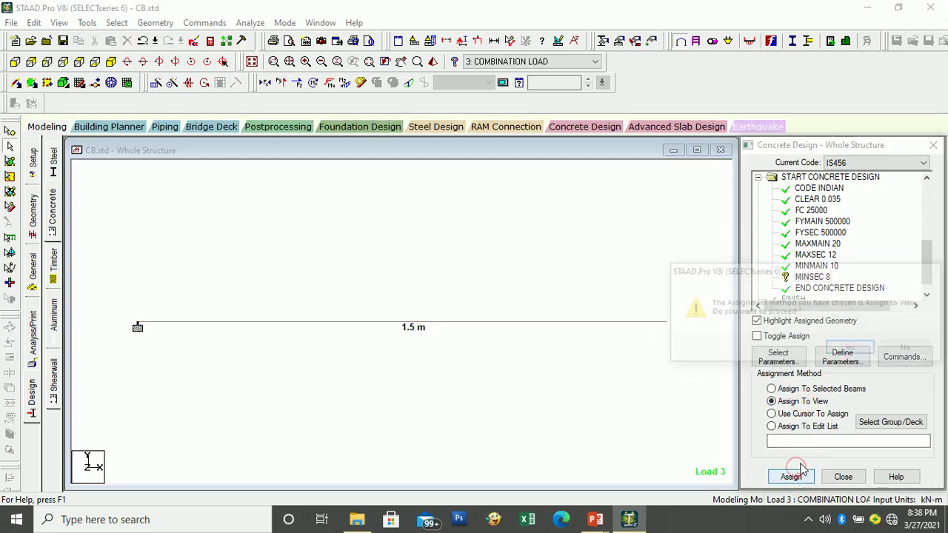
{"action": "left_click", "coordinate": [852, 349]}
{"action": "scroll", "coordinate": [848, 259], "scroll_direction": "down", "scroll_amount": 1}
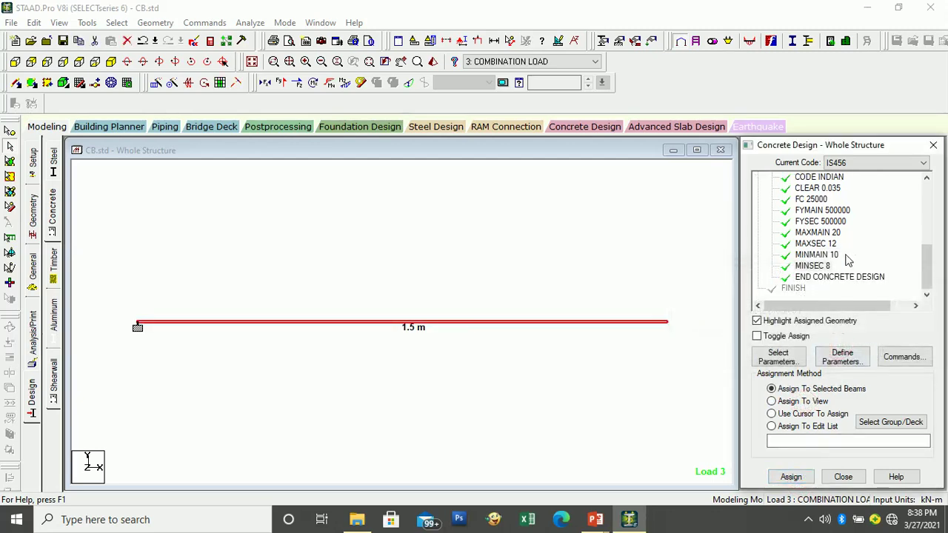
- Add the DESIGN BEAM command to the concrete design commands
{"action": "left_click", "coordinate": [899, 363]}
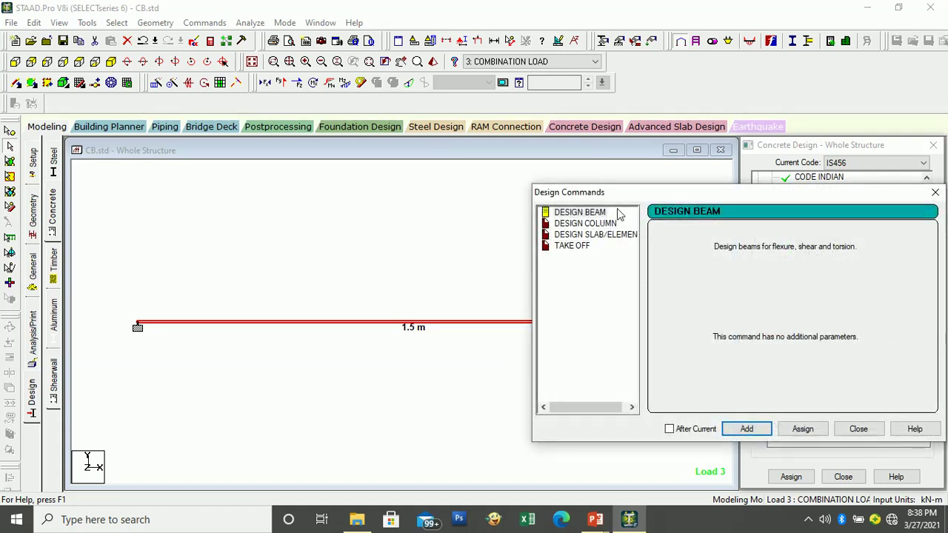
{"action": "left_click_drag", "start_coordinate": [622, 199], "coordinate": [373, 180]}
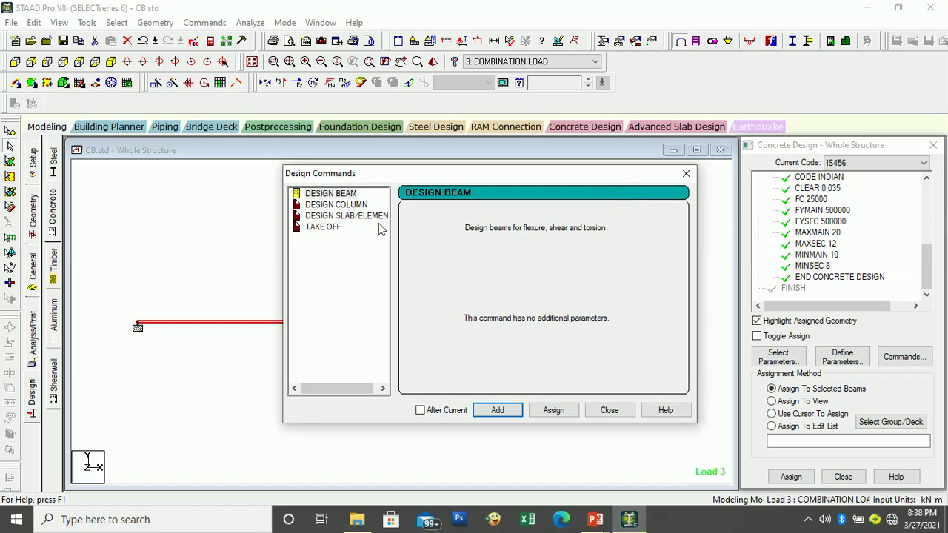
{"action": "left_click", "coordinate": [344, 198]}
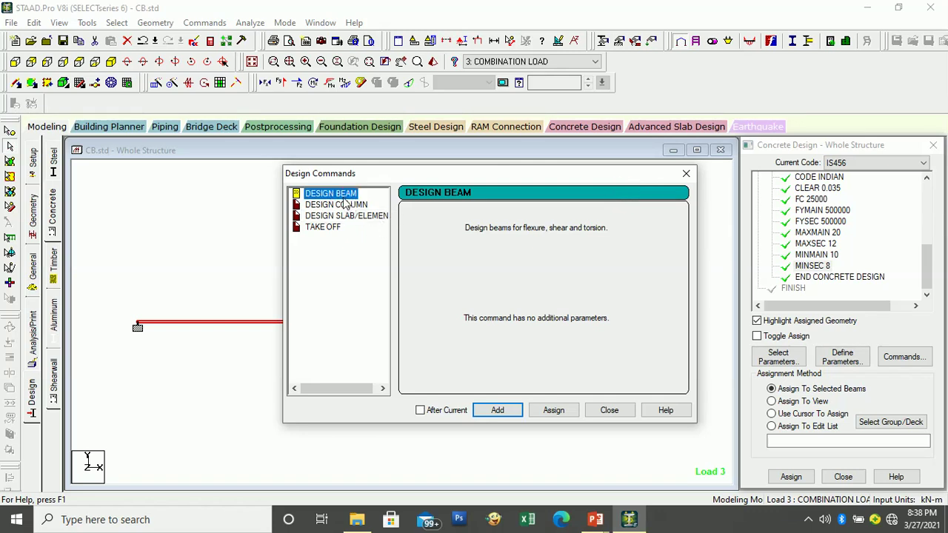
{"action": "left_click", "coordinate": [498, 410]}
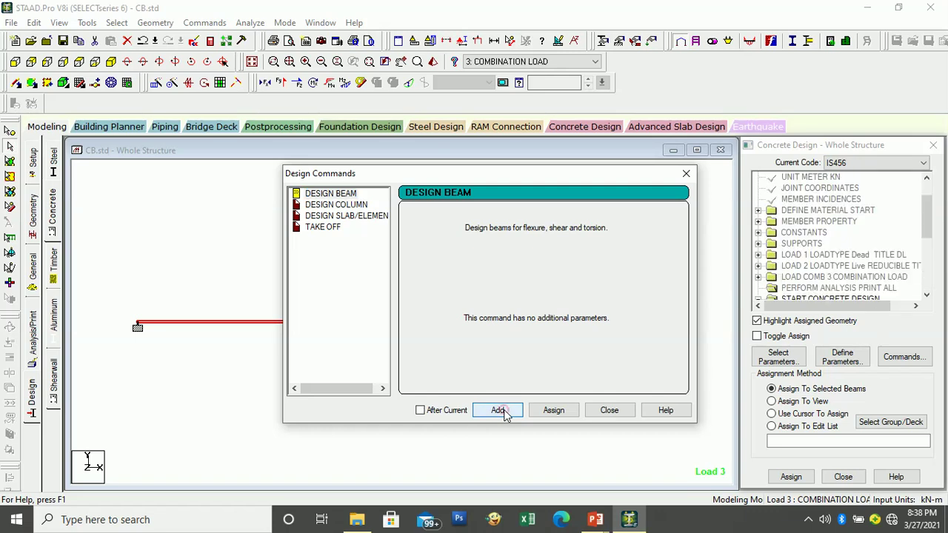
- View the column and slab/element design commands, and add the TAKE OFF command for concrete volume and steel weight
{"action": "left_click", "coordinate": [336, 206]}
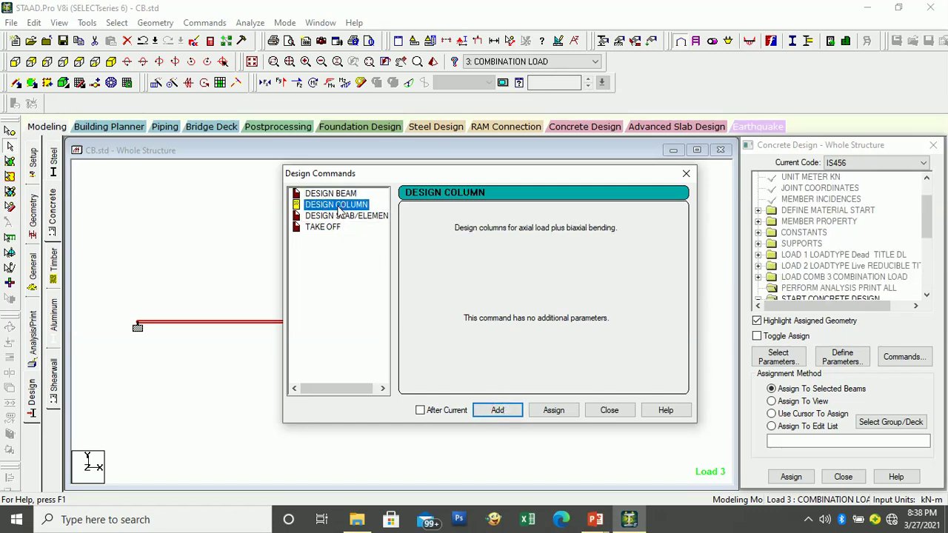
{"action": "left_click", "coordinate": [343, 216]}
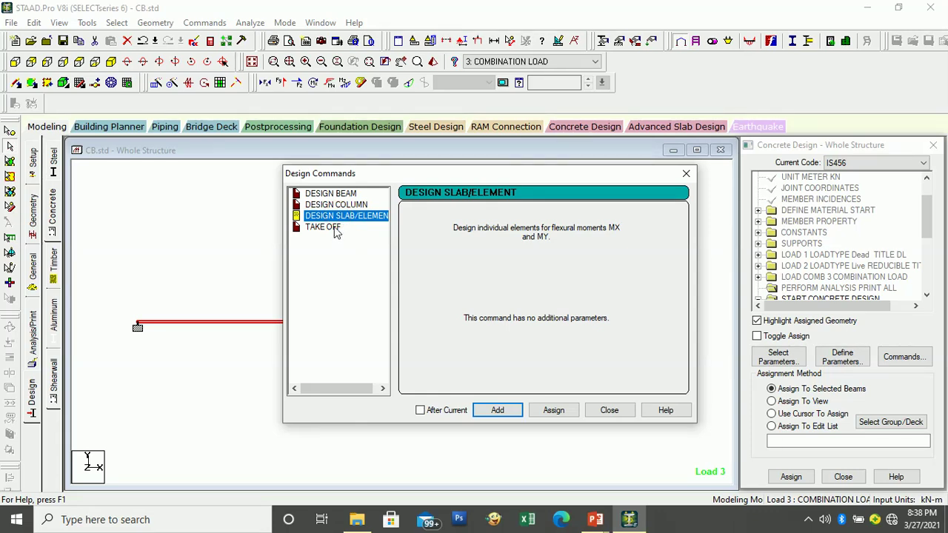
{"action": "left_click", "coordinate": [324, 227]}
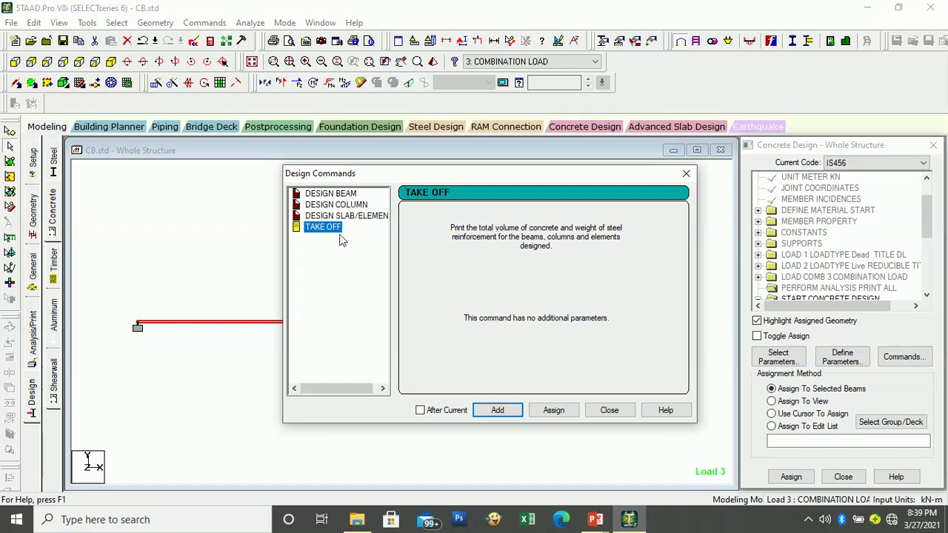
{"action": "left_click", "coordinate": [483, 417]}
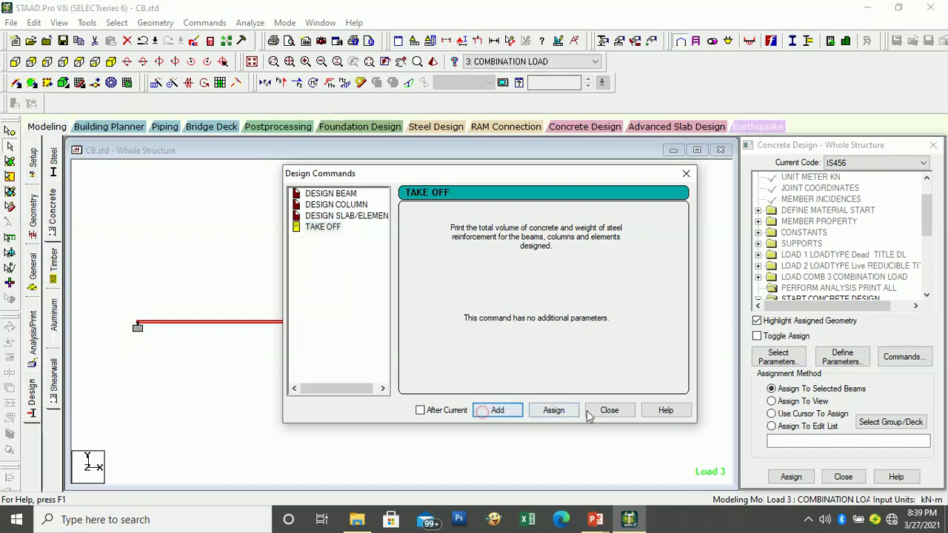
{"action": "left_click", "coordinate": [588, 413]}
- Assign the DESIGN BEAM command to the cantilever beam using the Assign To View method
{"action": "scroll", "coordinate": [887, 267], "scroll_direction": "down", "scroll_amount": 1}
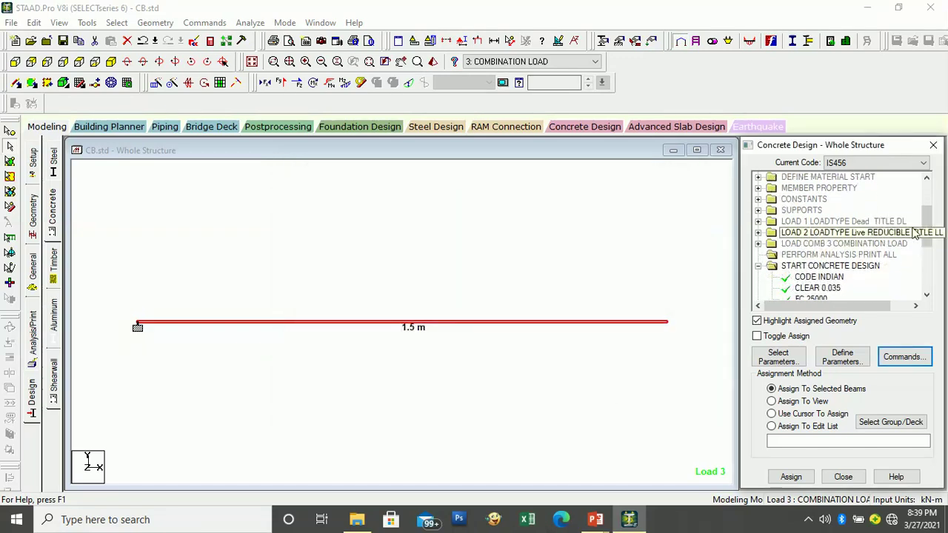
{"action": "left_click", "coordinate": [928, 230]}
{"action": "left_click", "coordinate": [820, 254]}
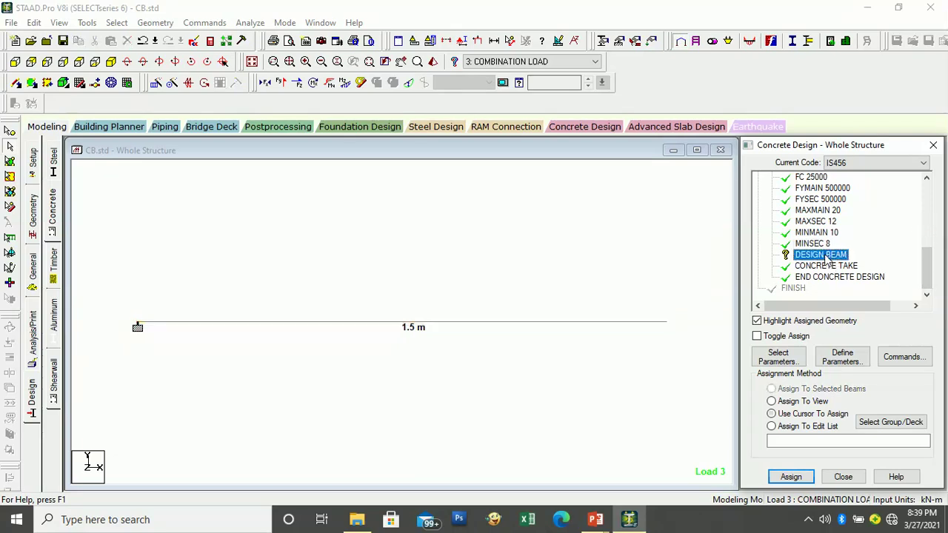
{"action": "left_click", "coordinate": [821, 402]}
{"action": "left_click", "coordinate": [790, 477]}
{"action": "left_click", "coordinate": [848, 348]}
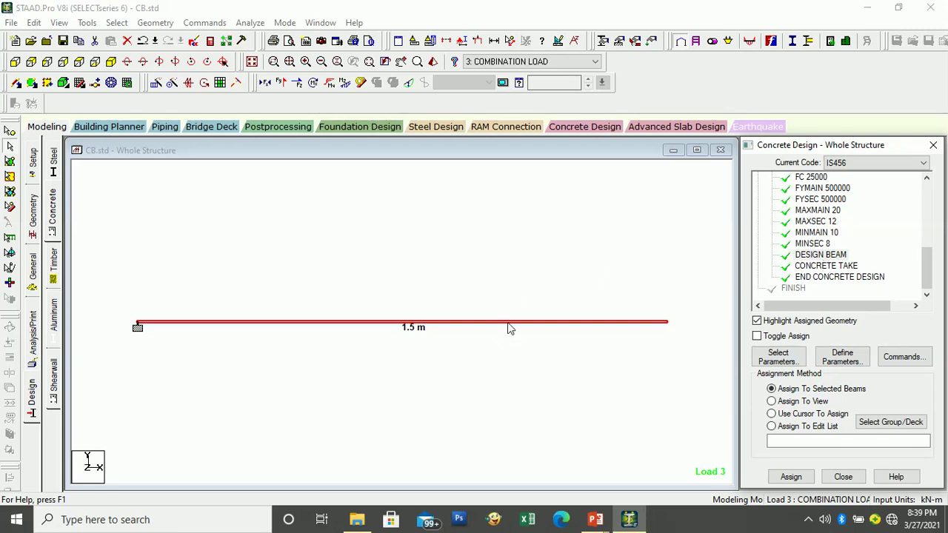
- Add another Perform Analysis command with the All print option after the concrete design commands
{"action": "mouse_move", "coordinate": [508, 328]}
{"action": "left_click", "coordinate": [33, 332]}
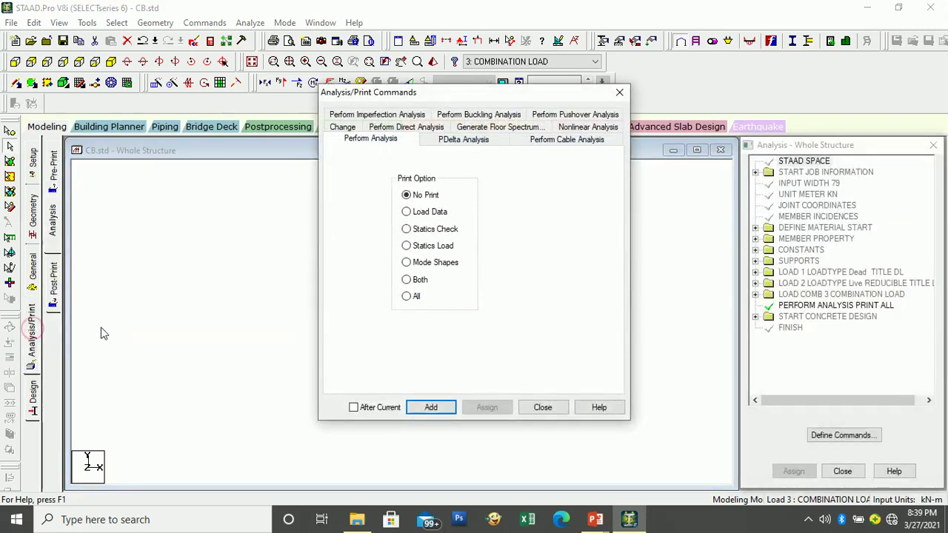
{"action": "left_click", "coordinate": [407, 297]}
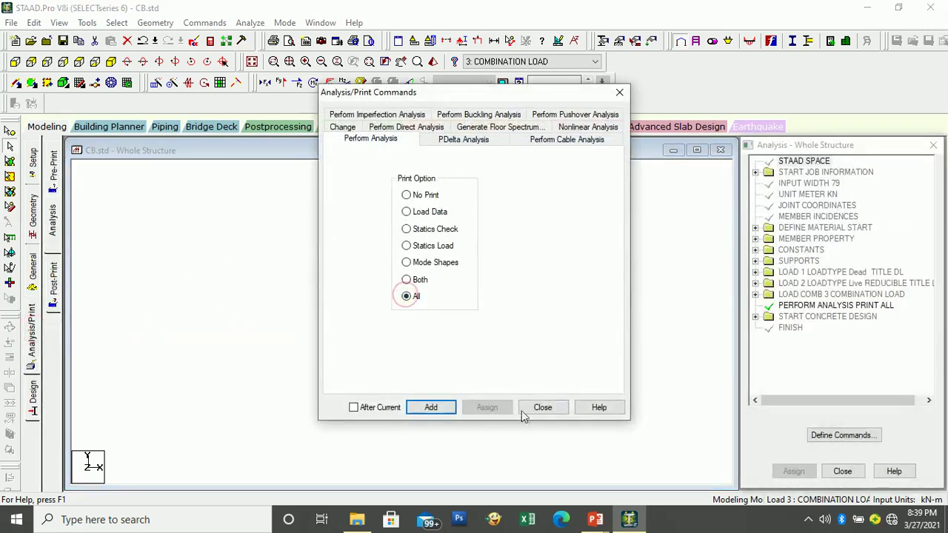
{"action": "left_click", "coordinate": [445, 408]}
{"action": "left_click", "coordinate": [543, 408]}
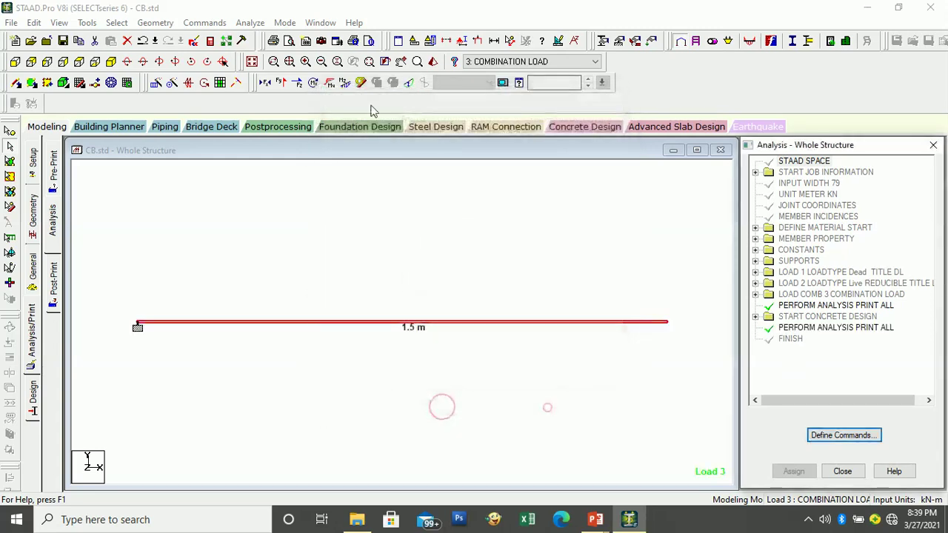
- Save the modified structure, run the analysis and design, and open the output file
{"action": "left_click", "coordinate": [251, 23]}
{"action": "left_click", "coordinate": [253, 41]}
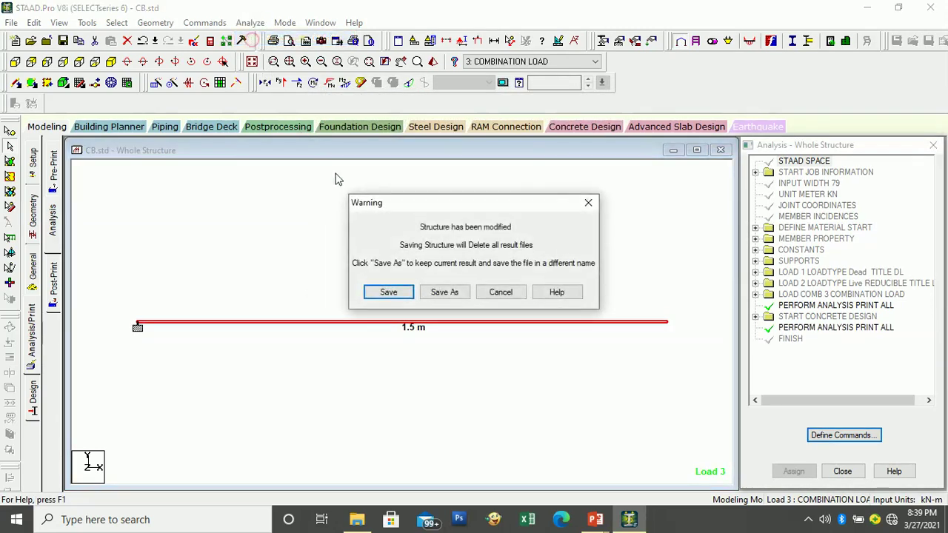
{"action": "left_click", "coordinate": [385, 291]}
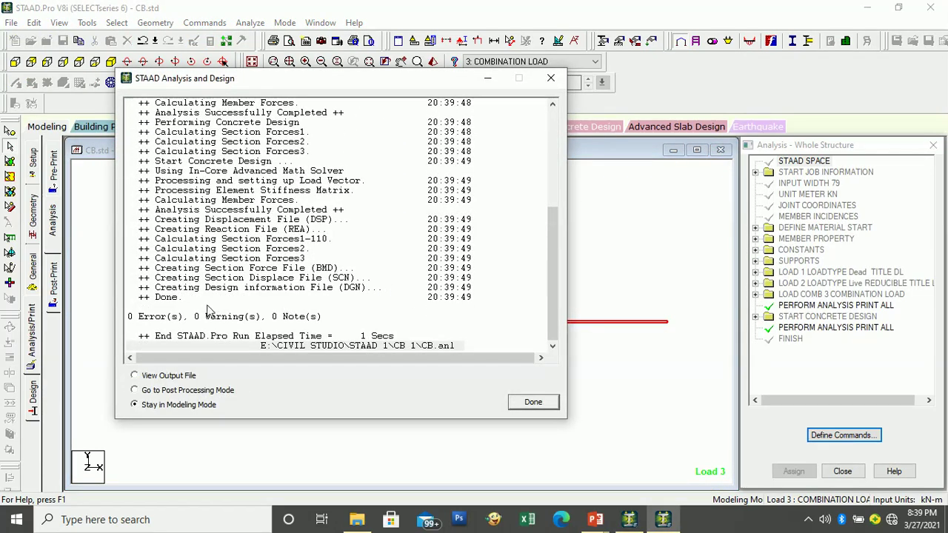
{"action": "left_click", "coordinate": [169, 376]}
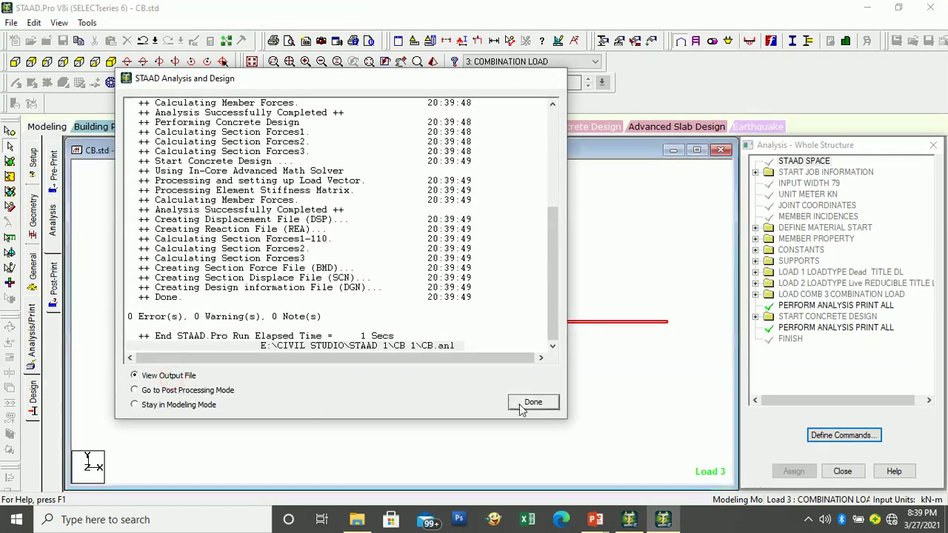
{"action": "left_click", "coordinate": [522, 410]}
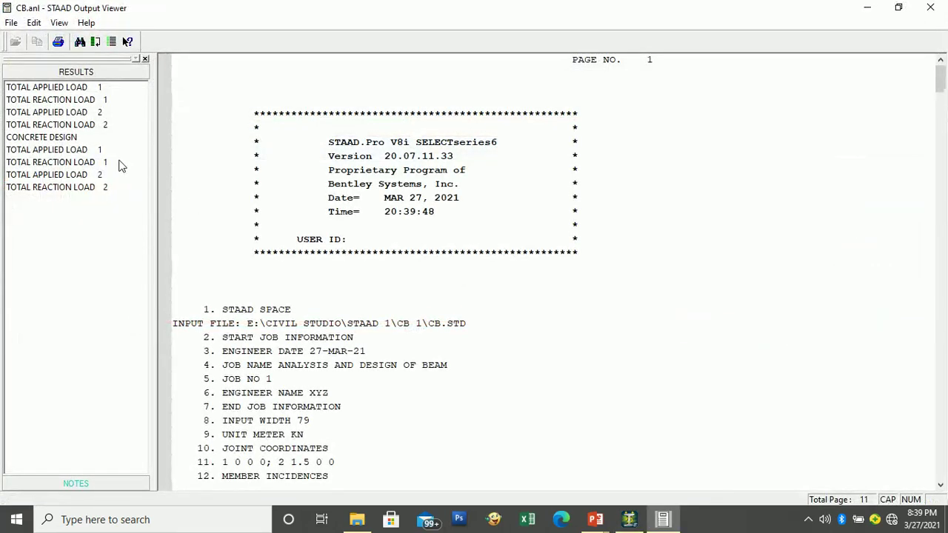
- Examine the concrete design results for beam 1, covering the required and provided top, bottom and shear reinforcement
{"action": "left_click", "coordinate": [41, 137]}
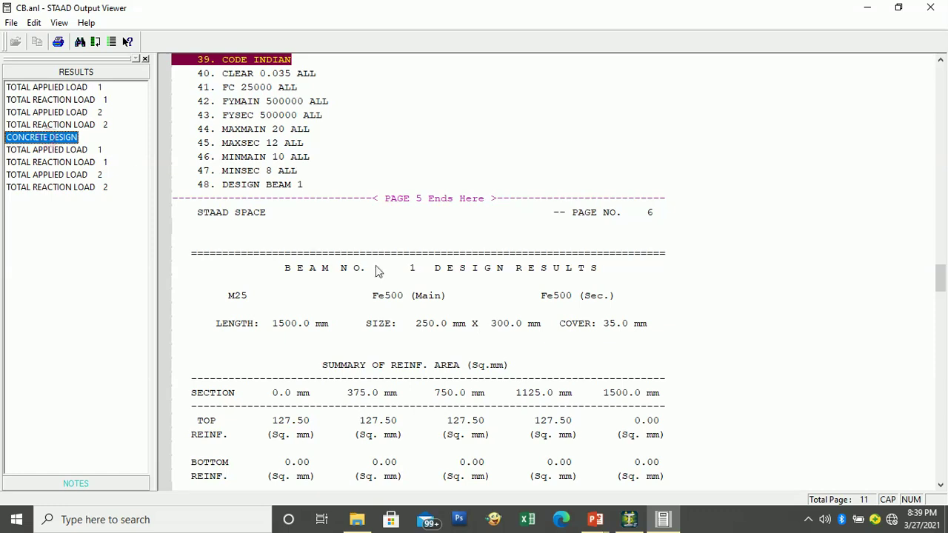
{"action": "scroll", "coordinate": [406, 277], "scroll_direction": "down", "scroll_amount": 2}
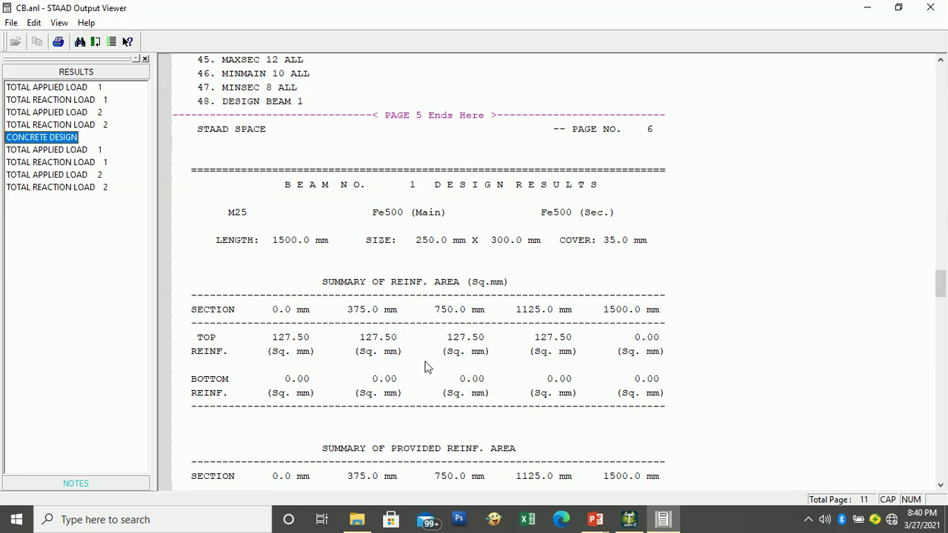
{"action": "scroll", "coordinate": [547, 412], "scroll_direction": "down", "scroll_amount": 2}
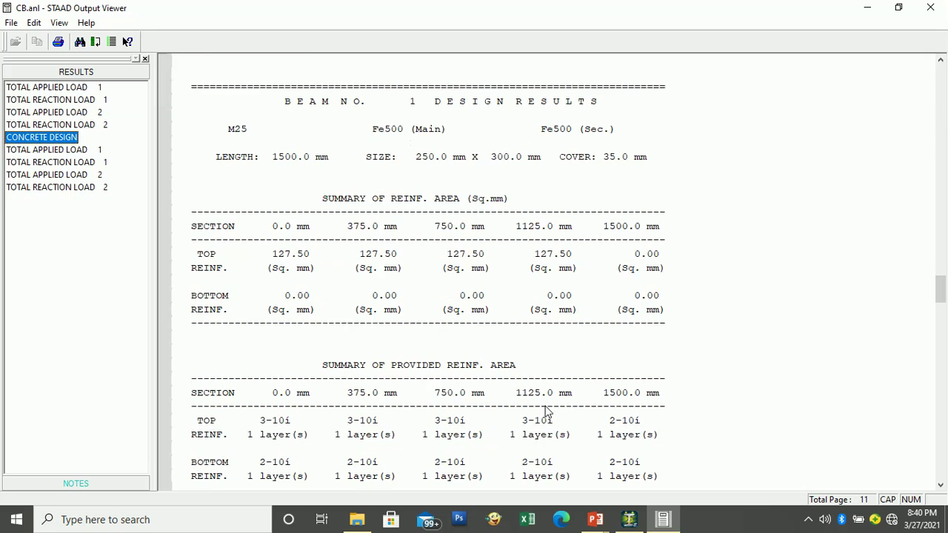
{"action": "scroll", "coordinate": [552, 409], "scroll_direction": "down", "scroll_amount": 2}
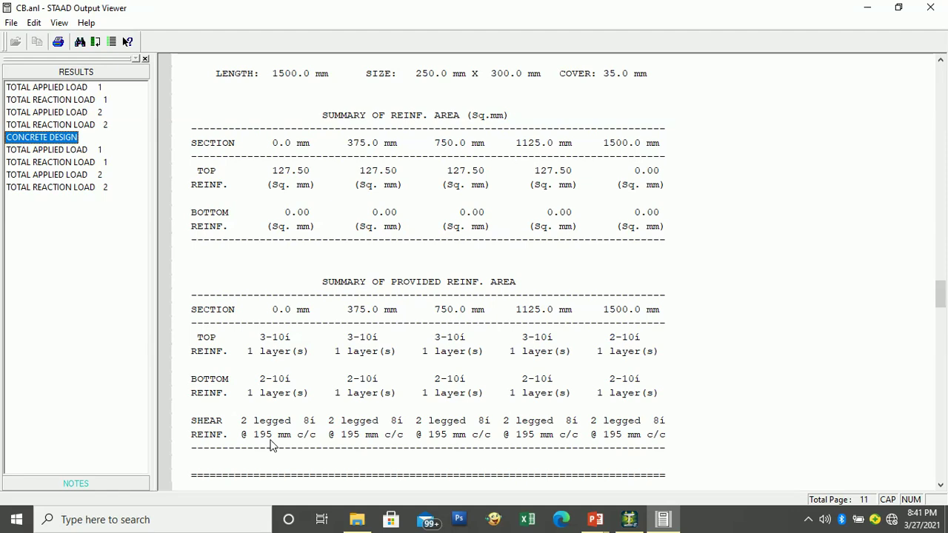
{"action": "scroll", "coordinate": [292, 403], "scroll_direction": "up", "scroll_amount": 1}
{"action": "scroll", "coordinate": [292, 404], "scroll_direction": "down", "scroll_amount": 5}
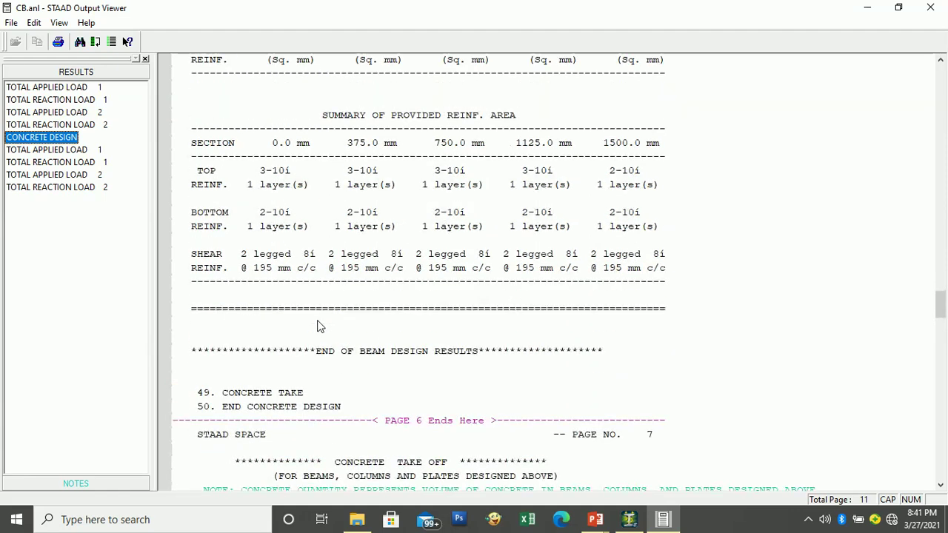
- Examine the concrete take-off for total concrete volume and bar weights by diameter, and close the output file
{"action": "scroll", "coordinate": [332, 319], "scroll_direction": "down", "scroll_amount": 8}
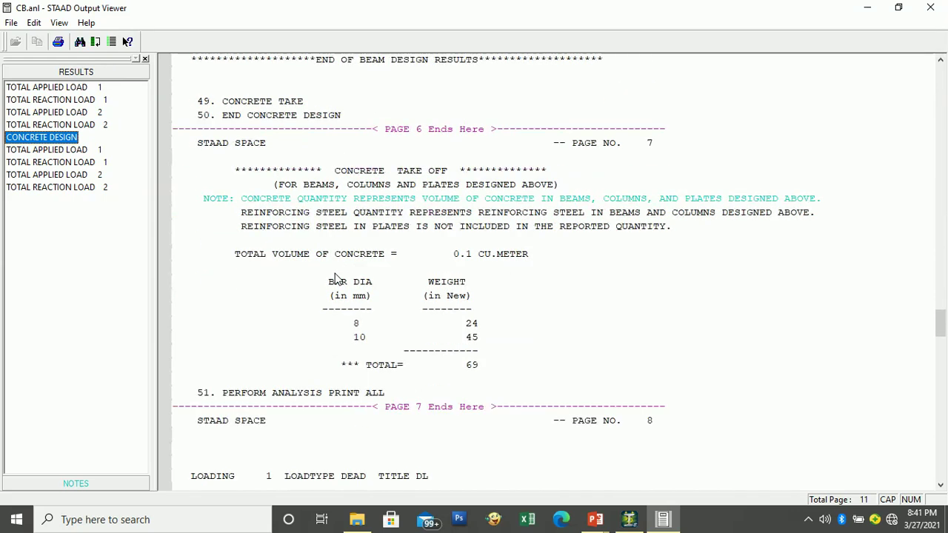
{"action": "left_click", "coordinate": [232, 212]}
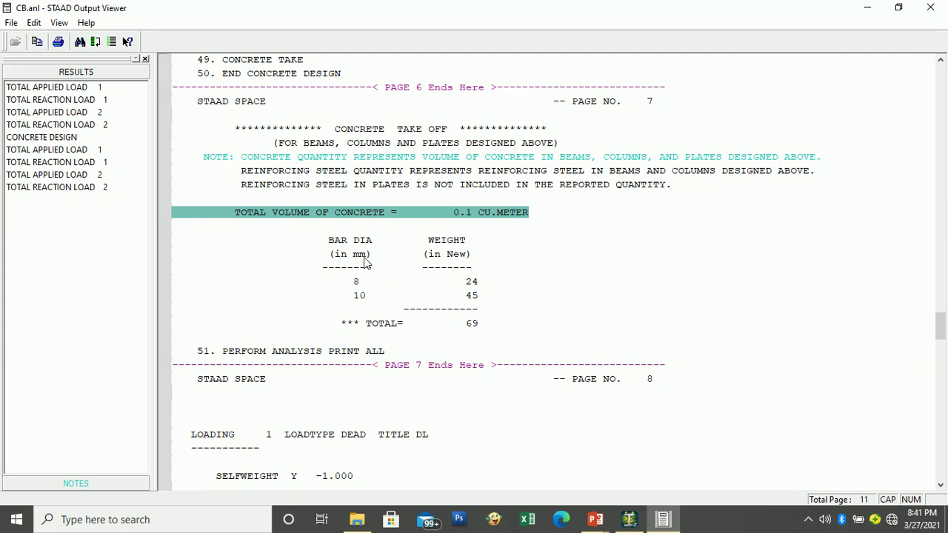
{"action": "scroll", "coordinate": [482, 338], "scroll_direction": "up", "scroll_amount": 5}
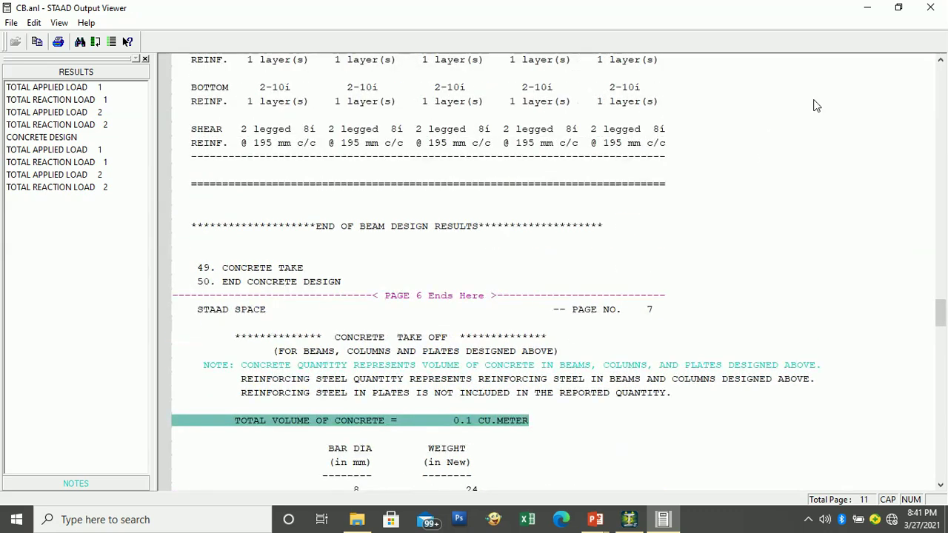
{"action": "scroll", "coordinate": [762, 154], "scroll_direction": "up", "scroll_amount": 6}
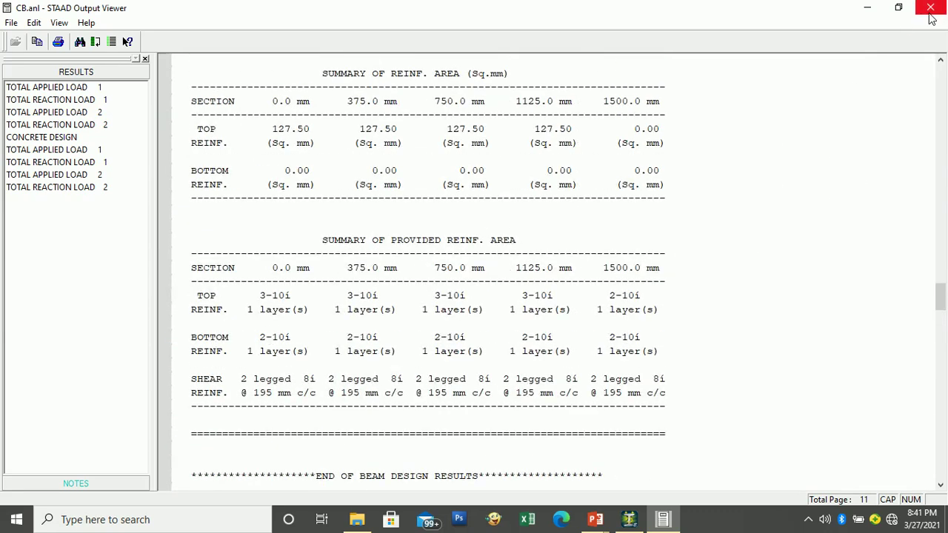
{"action": "left_click", "coordinate": [931, 8]}
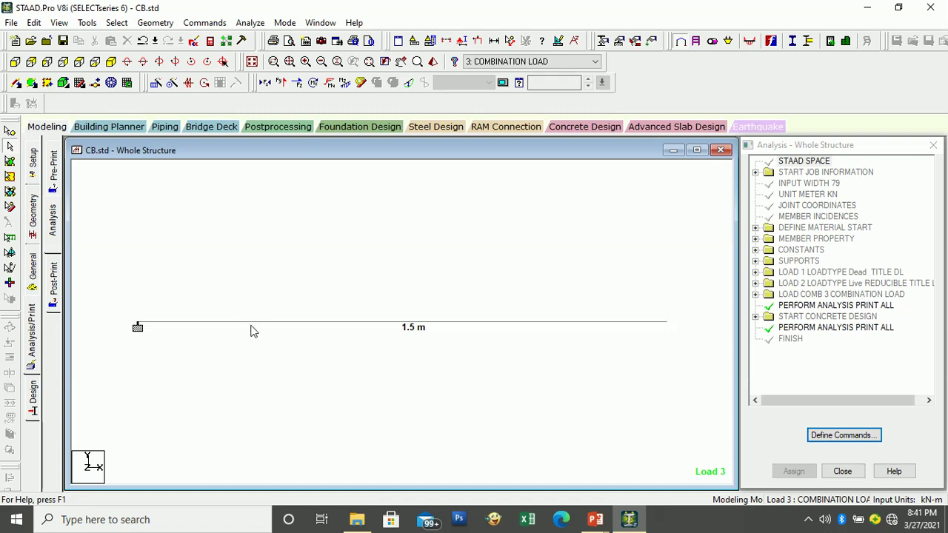
- Open the cantilever beam's member details and review its loading, shear bending, deflection and IS-456 concrete design drawing
{"action": "double_click", "coordinate": [216, 326]}
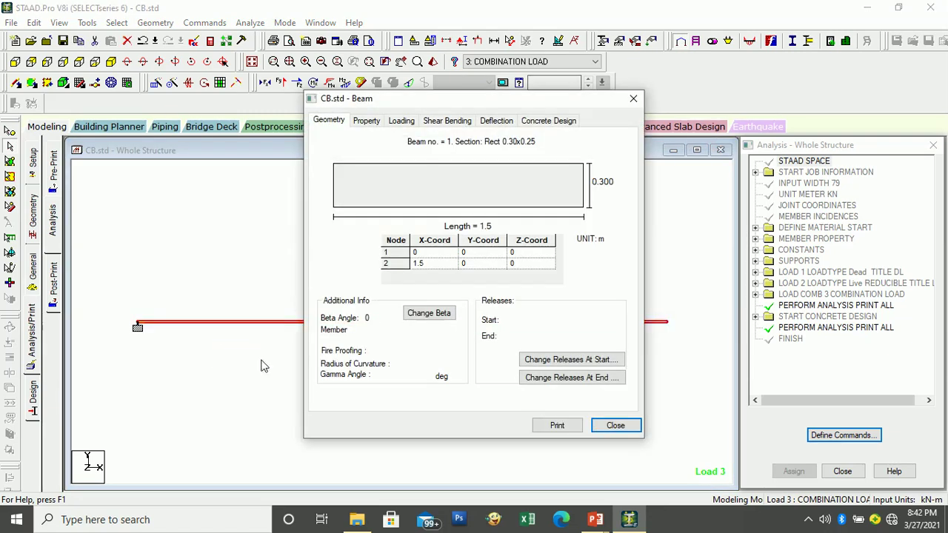
{"action": "left_click", "coordinate": [366, 121]}
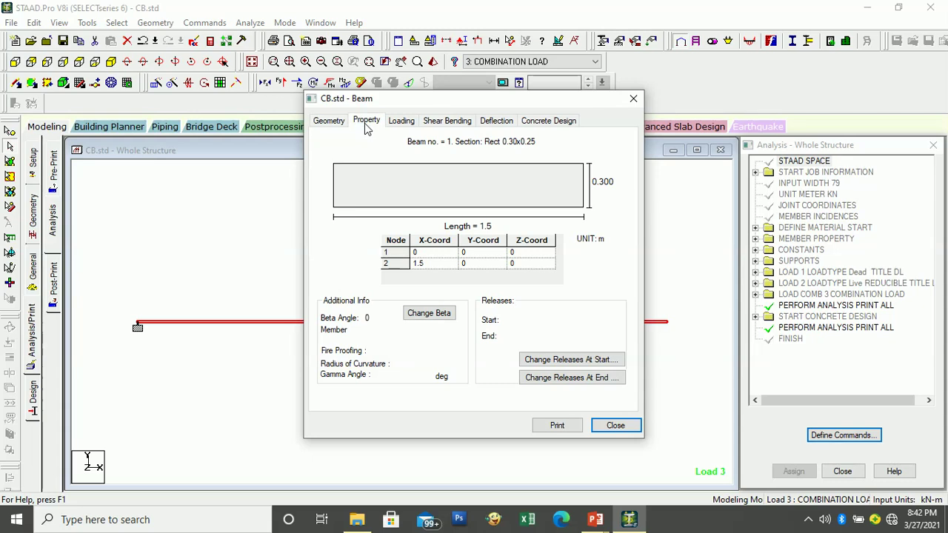
{"action": "left_click", "coordinate": [397, 123]}
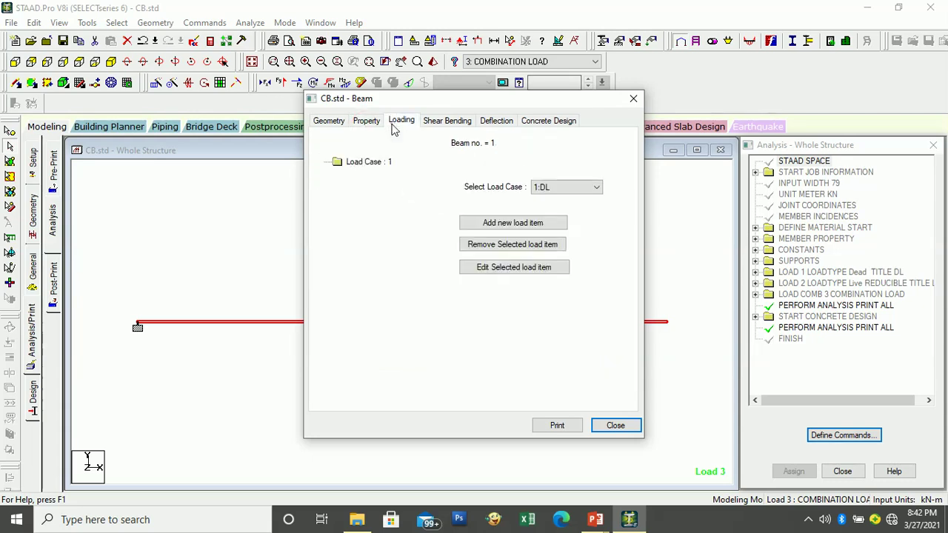
{"action": "left_click", "coordinate": [439, 122]}
{"action": "left_click", "coordinate": [493, 121]}
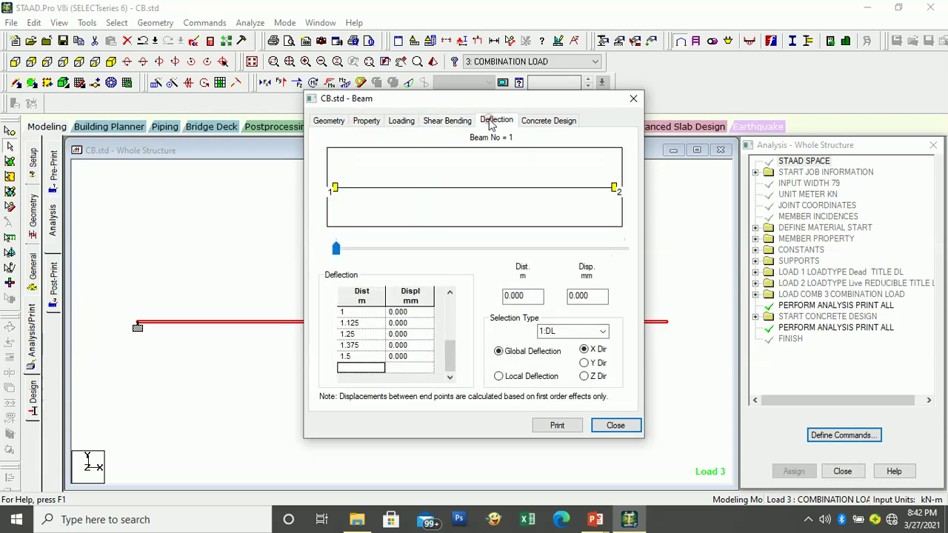
{"action": "left_click", "coordinate": [552, 122]}
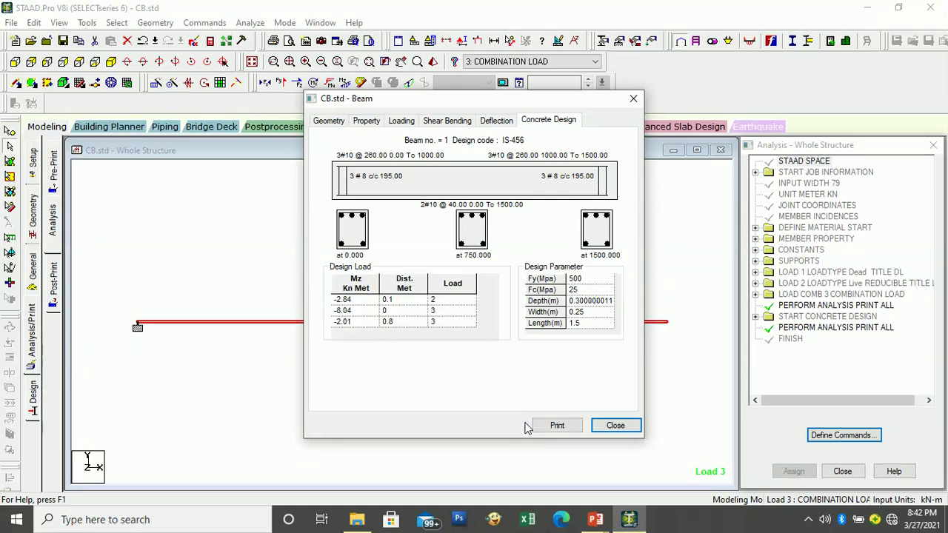
- Switch to the running PowerPoint slide show and advance it to the closing slide
{"action": "mouse_move", "coordinate": [593, 522]}
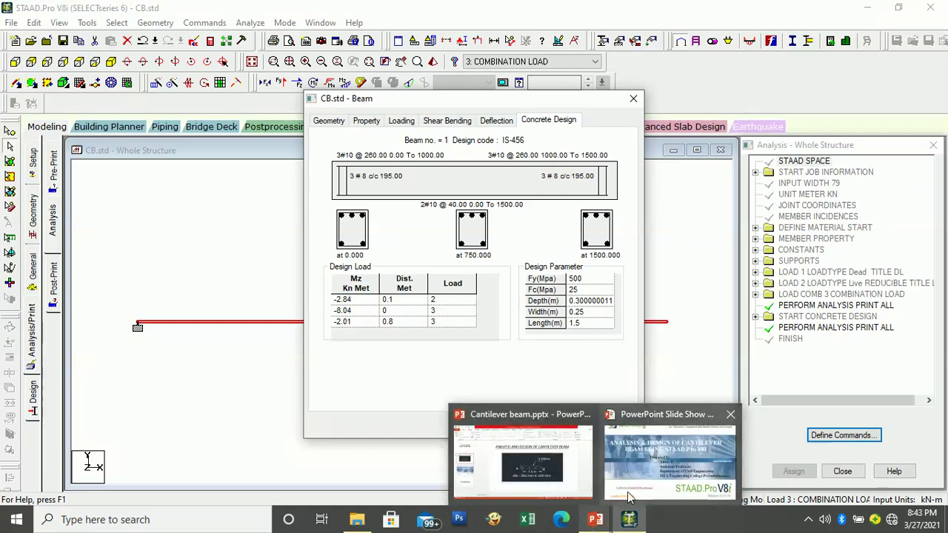
{"action": "left_click", "coordinate": [671, 460]}
{"action": "left_click", "coordinate": [527, 373]}
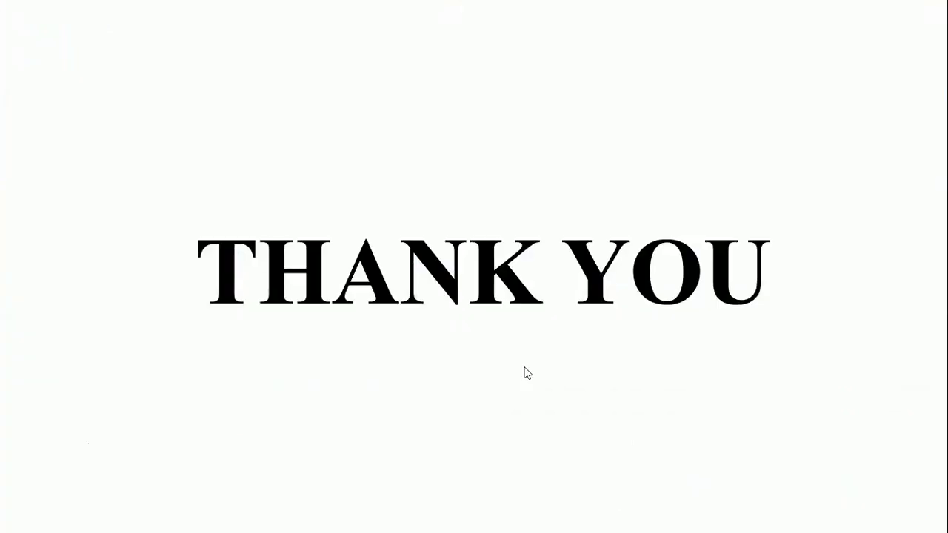